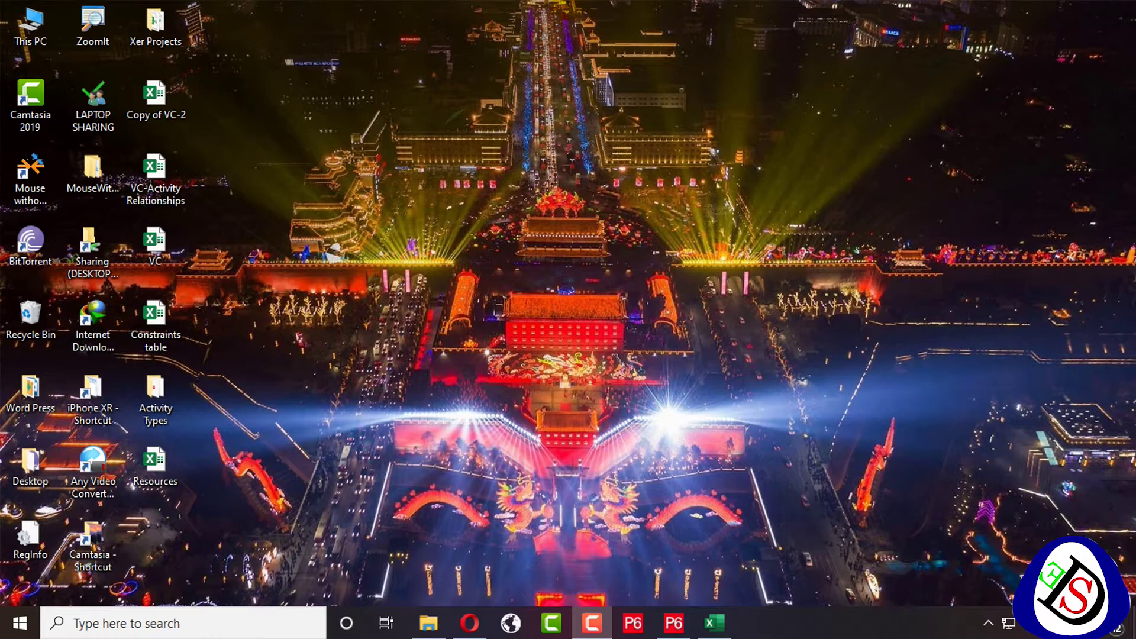
Switch to Primavera P6 and open the enterprise resources list for the Villa Construction project
{"action": "left_click", "coordinate": [675, 621]}
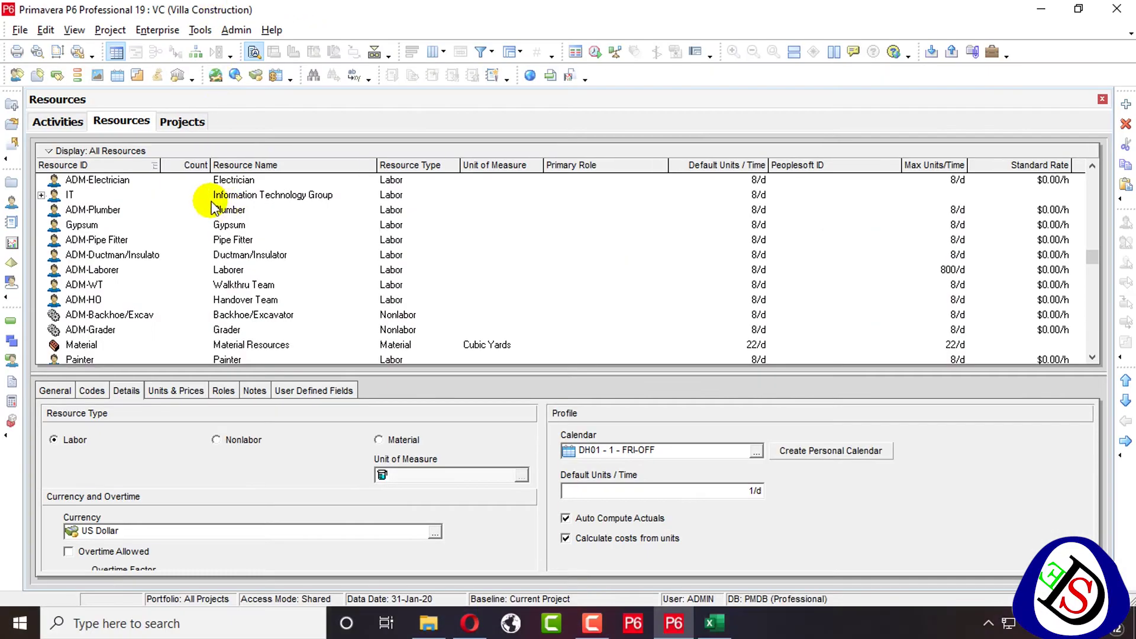
{"action": "scroll", "coordinate": [158, 214], "scroll_direction": "up", "scroll_amount": 2}
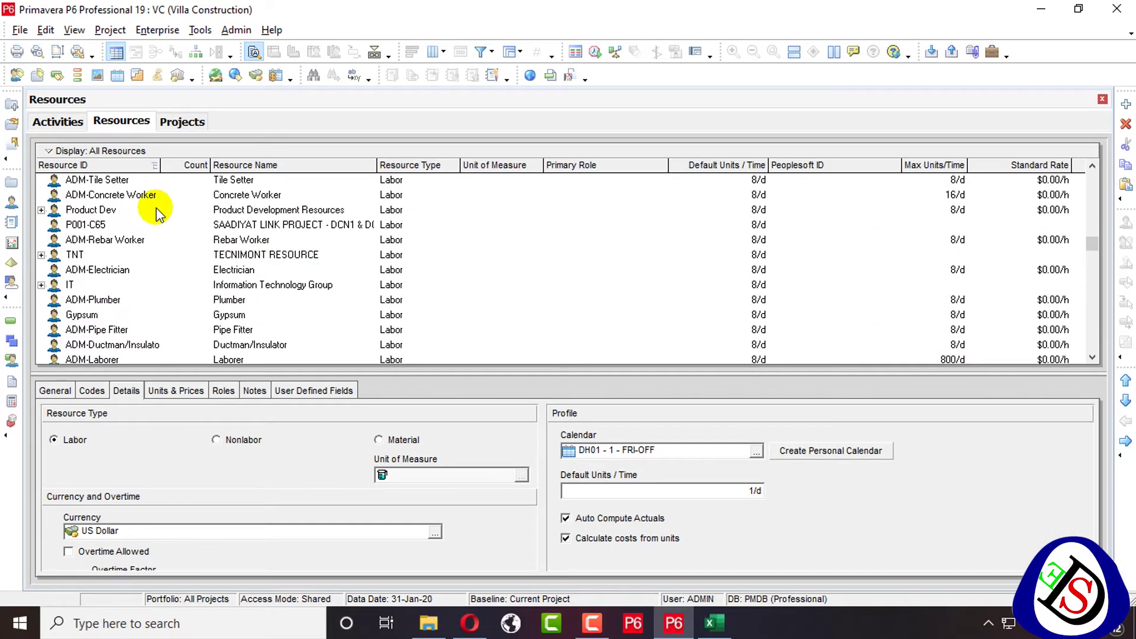
{"action": "scroll", "coordinate": [159, 214], "scroll_direction": "up", "scroll_amount": 7}
{"action": "left_click", "coordinate": [52, 124]}
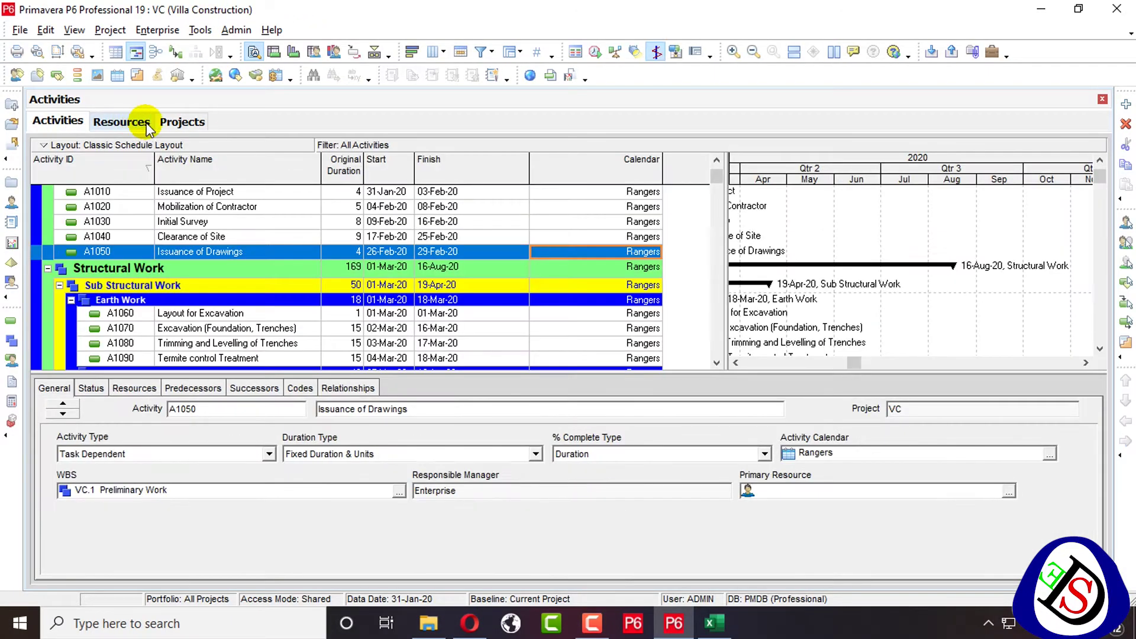
{"action": "left_click", "coordinate": [181, 121]}
{"action": "left_click", "coordinate": [57, 120]}
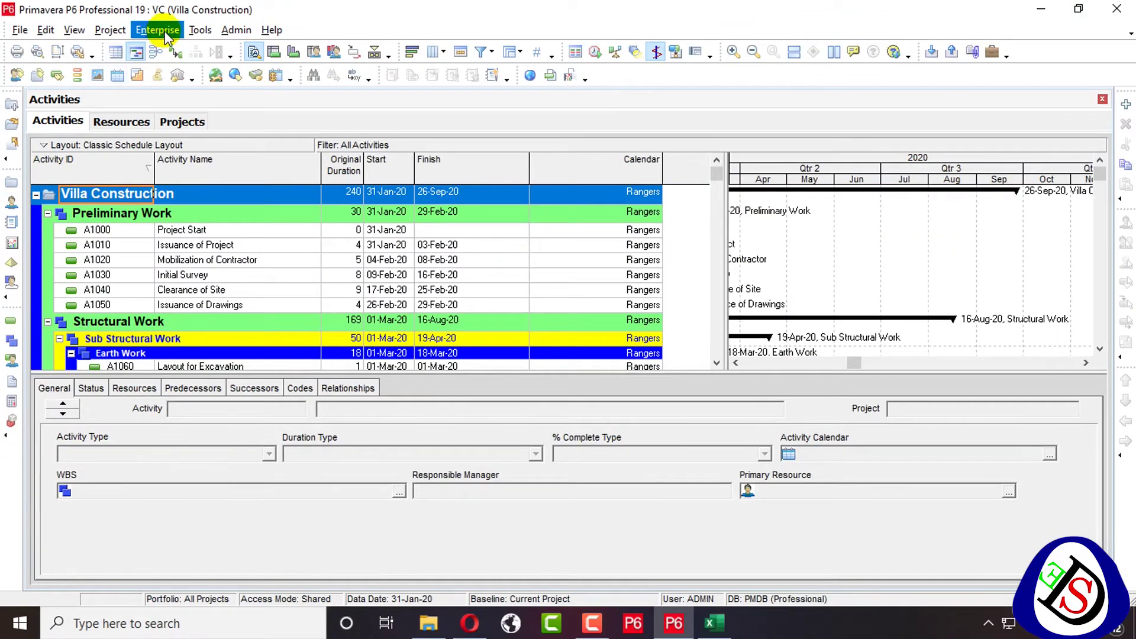
{"action": "left_click", "coordinate": [166, 31]}
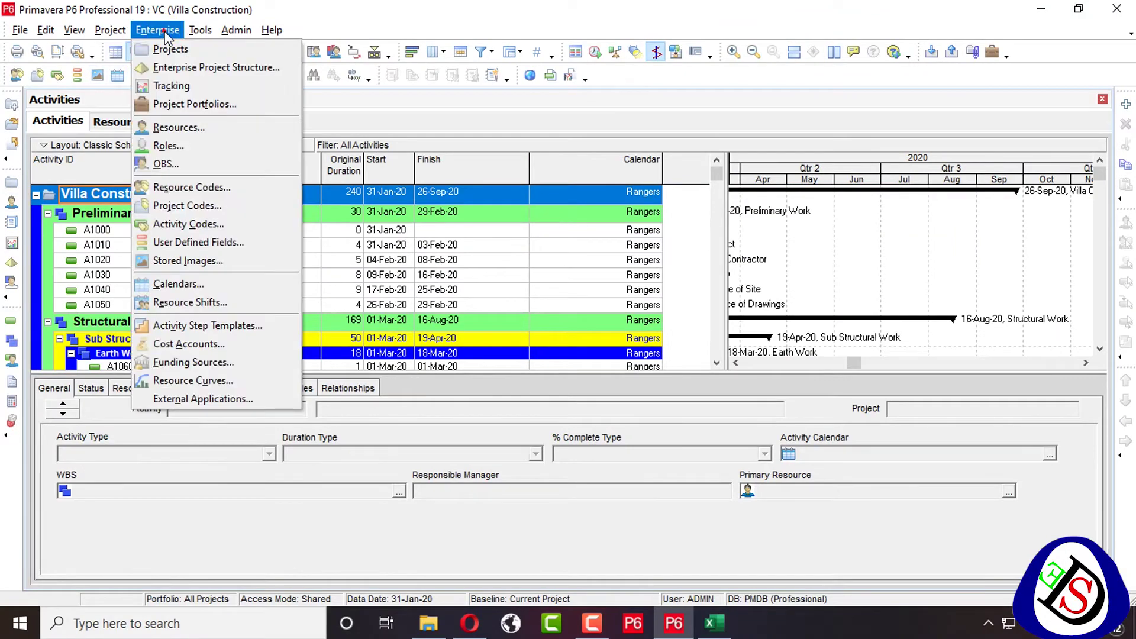
{"action": "left_click", "coordinate": [181, 127]}
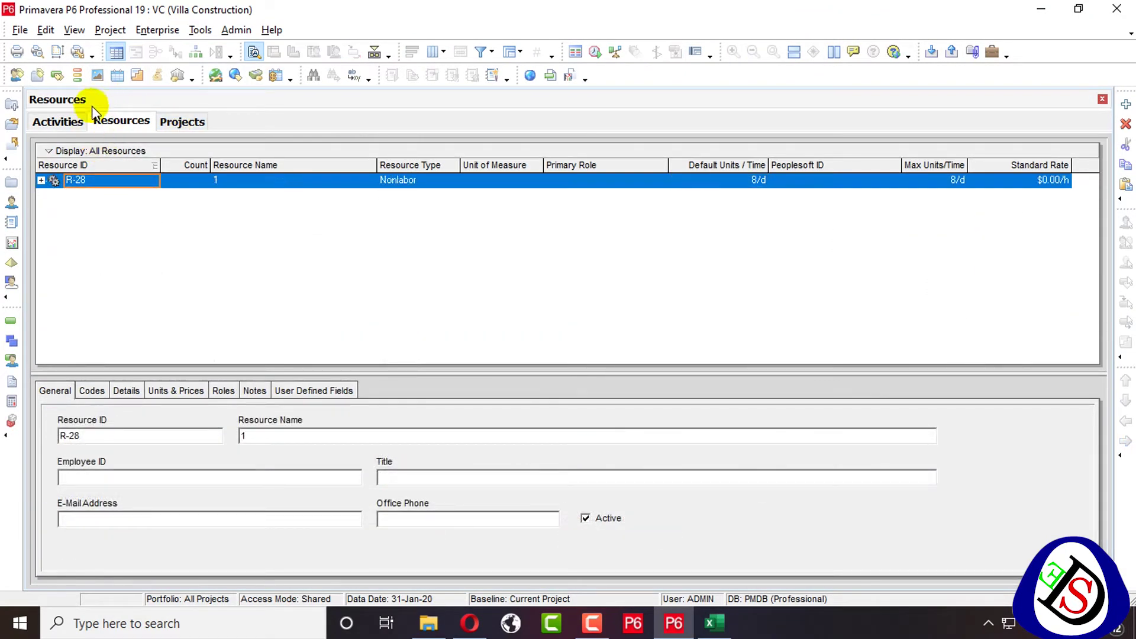
Hide and show the resource details pane twice, leaving it displayed below the resource list
{"action": "right_click", "coordinate": [383, 146]}
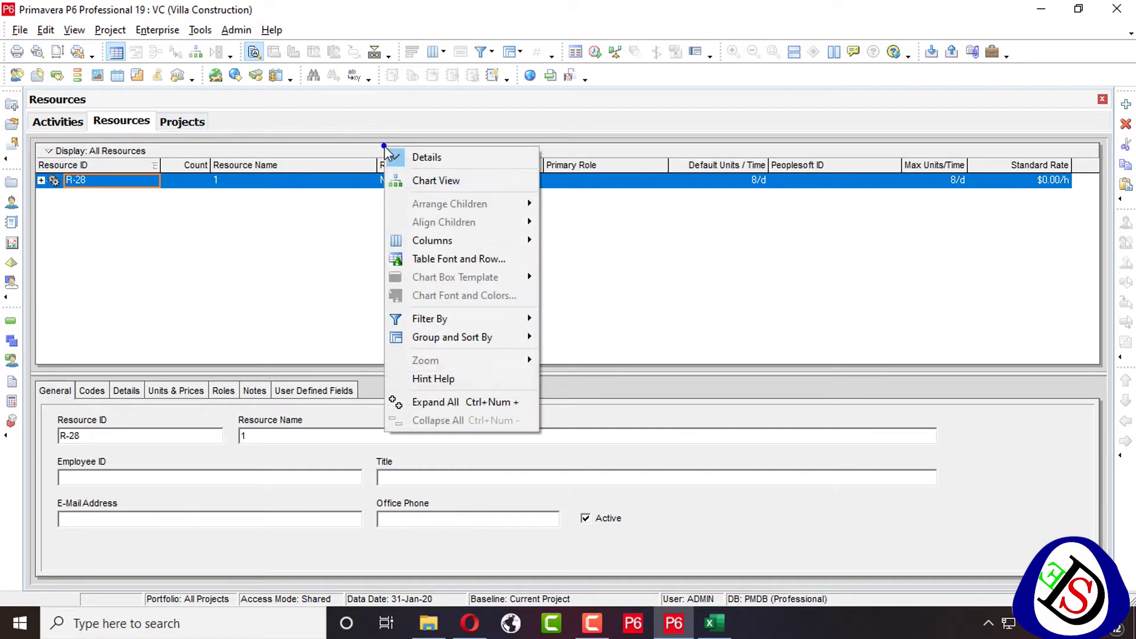
{"action": "left_click", "coordinate": [412, 155]}
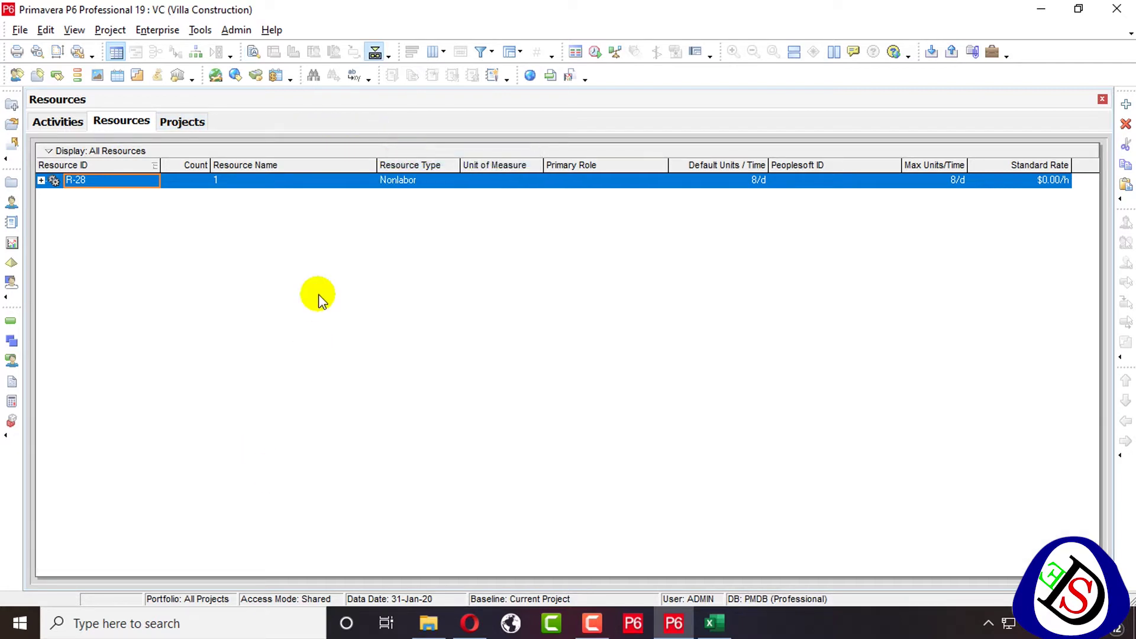
{"action": "right_click", "coordinate": [384, 153]}
{"action": "left_click", "coordinate": [424, 165]}
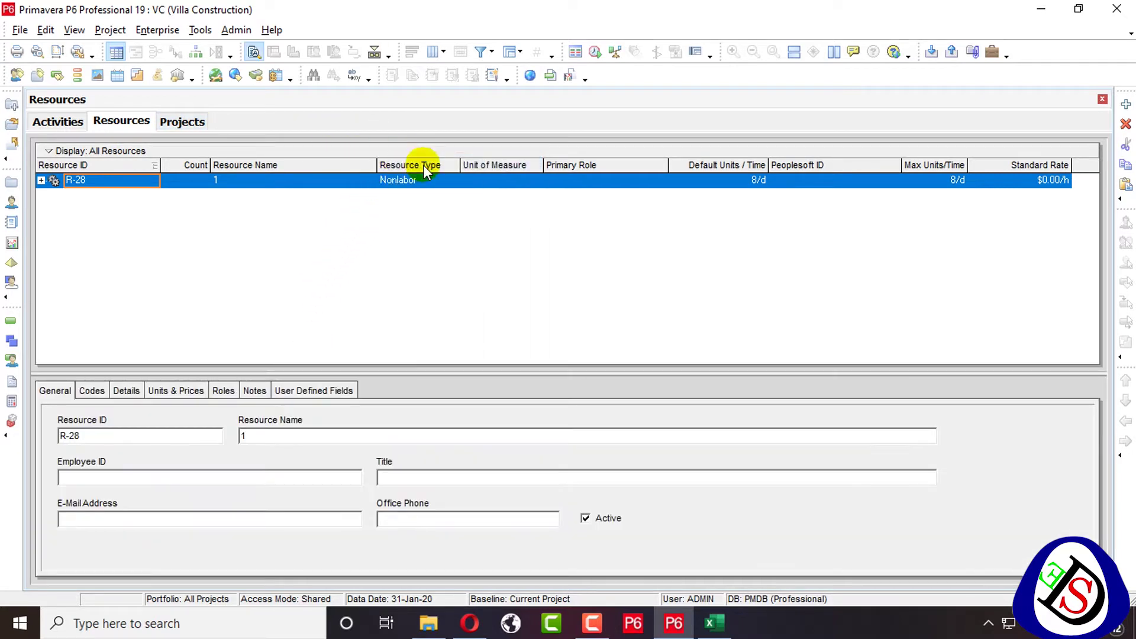
{"action": "right_click", "coordinate": [433, 143]}
{"action": "left_click", "coordinate": [456, 155]}
{"action": "right_click", "coordinate": [468, 149]}
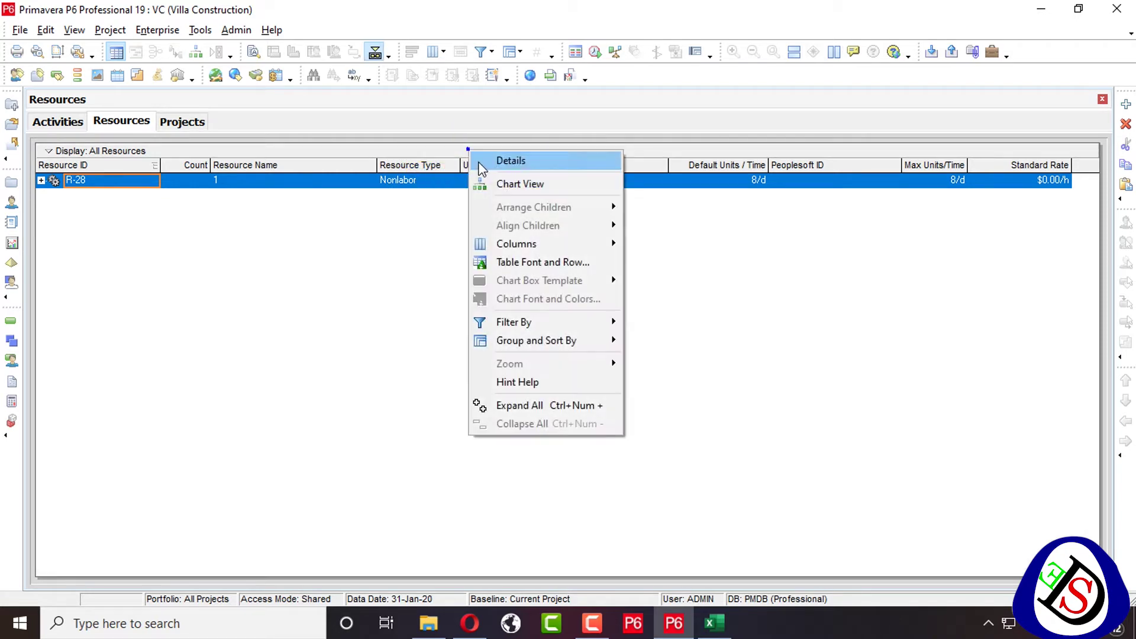
{"action": "left_click", "coordinate": [508, 161]}
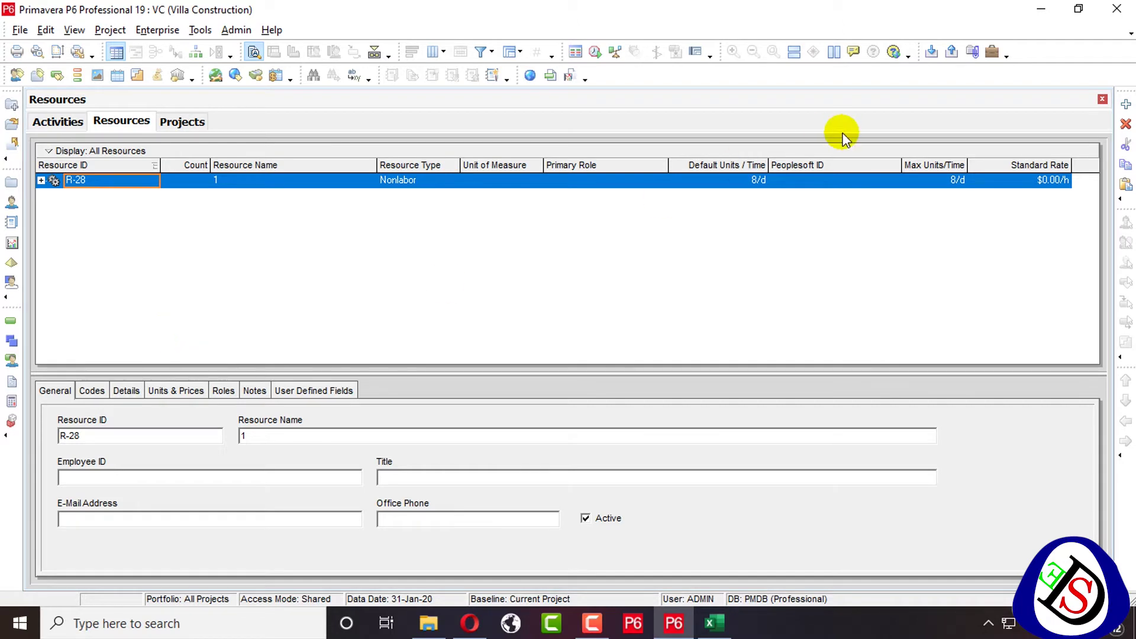
Start a new resource with the ID VC -0001 and the name ENGINEER s
{"action": "left_click", "coordinate": [1126, 105]}
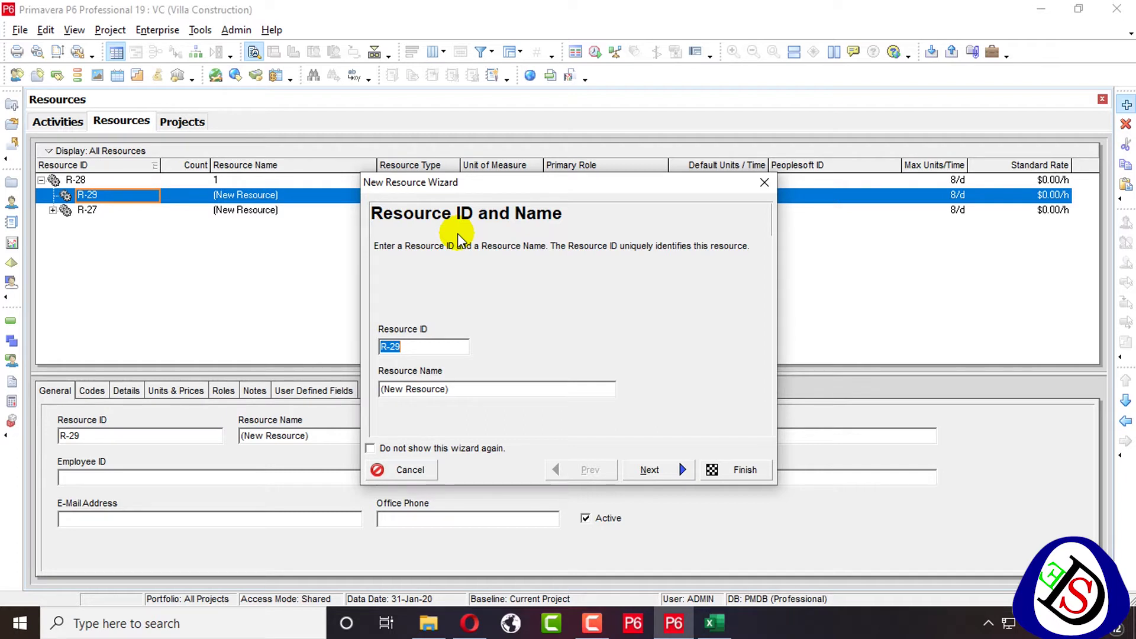
{"action": "key", "text": "BackSpace"}
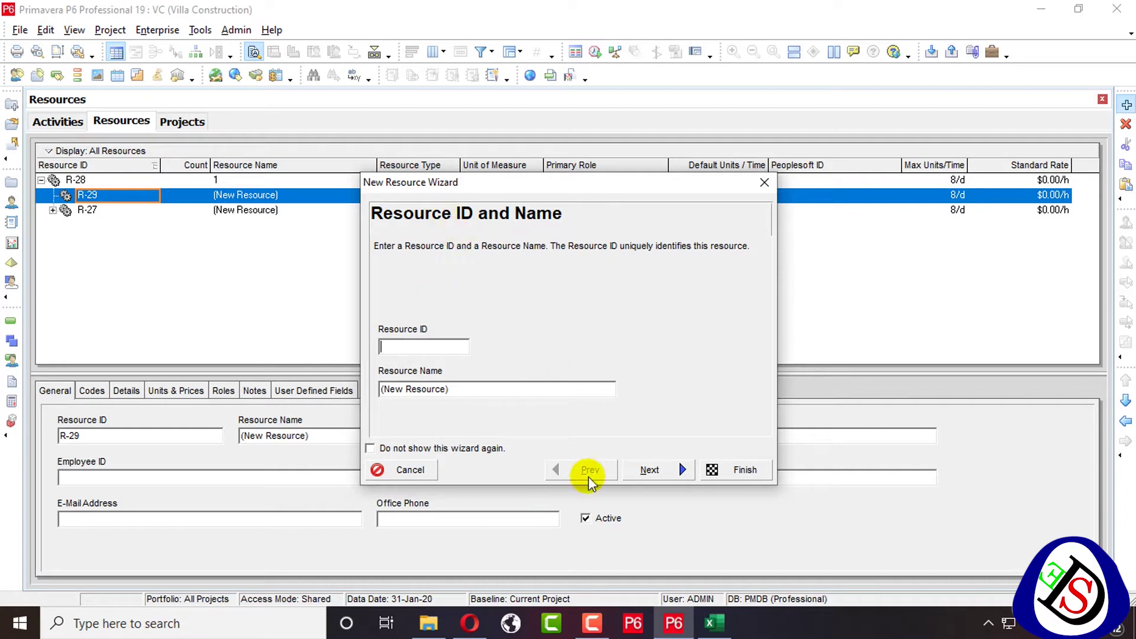
{"action": "type", "text": "VC -0001"}
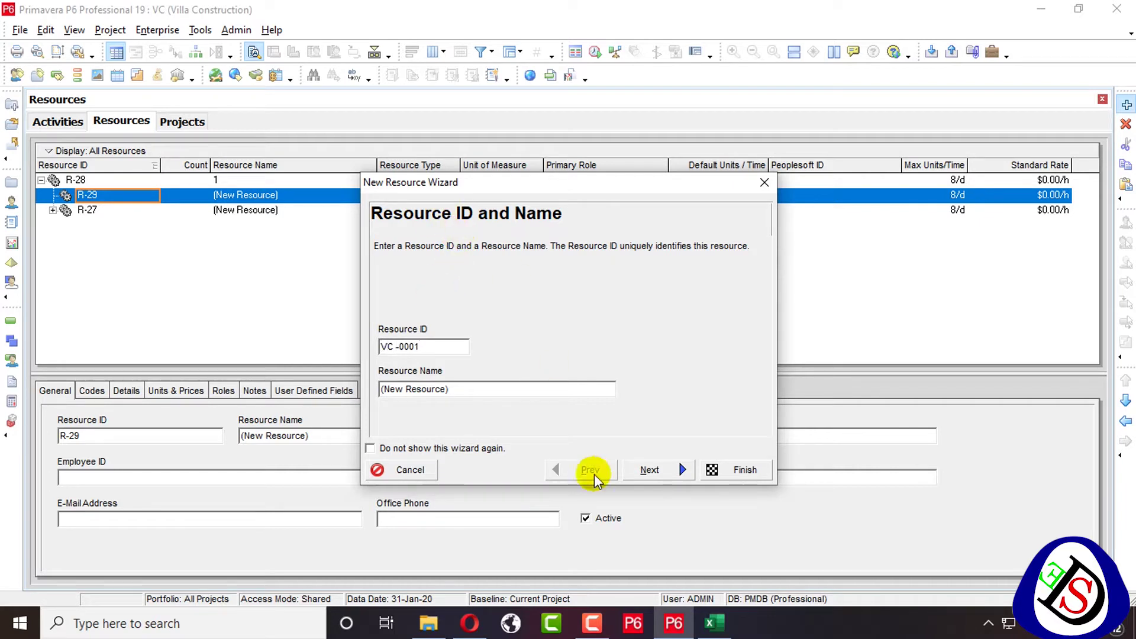
{"action": "left_click", "coordinate": [507, 391]}
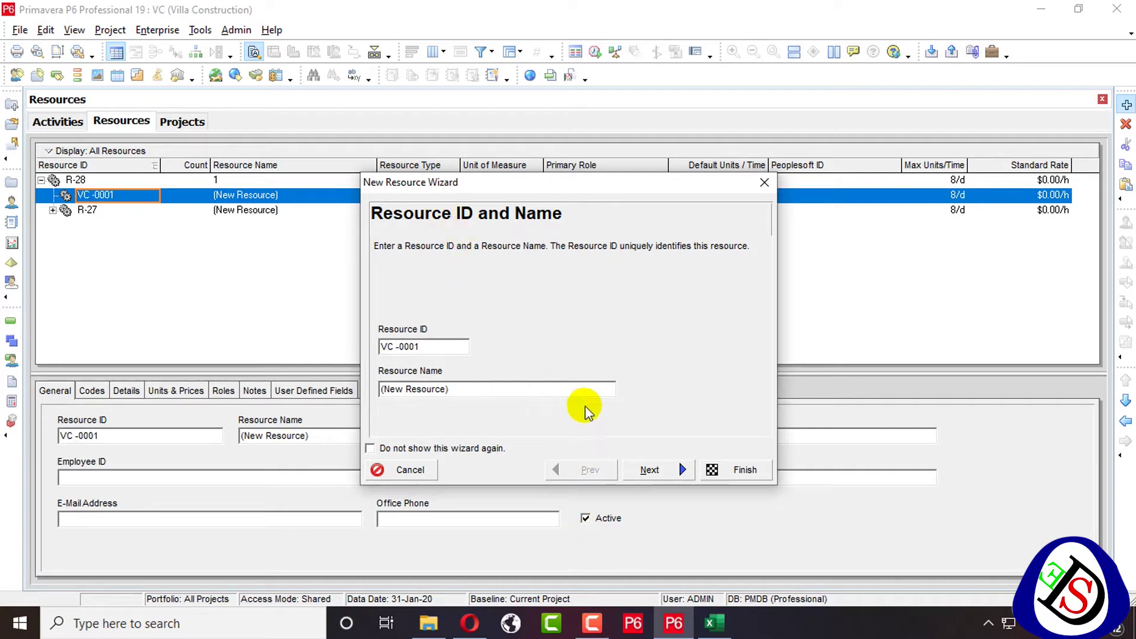
{"action": "key", "text": "BackSpace"}
{"action": "key", "text": "BackSpace"}
{"action": "key", "text": "BackSpace"}
{"action": "key", "text": "BackSpace"}
{"action": "key", "text": "BackSpace"}
{"action": "key", "text": "BackSpace"}
{"action": "key", "text": "BackSpace"}
{"action": "key", "text": "BackSpace"}
{"action": "key", "text": "BackSpace"}
{"action": "key", "text": "BackSpace"}
{"action": "key", "text": "BackSpace"}
{"action": "key", "text": "BackSpace"}
{"action": "key", "text": "BackSpace"}
{"action": "type", "text": "ENGINEER s"}
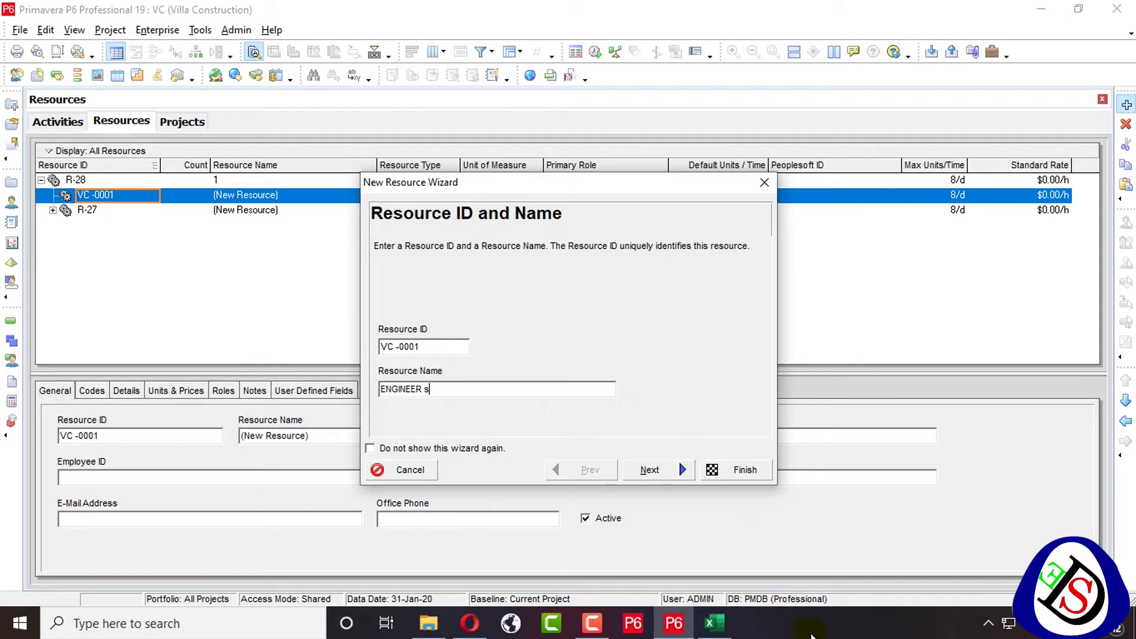
Set the new resource's type to Labor (People) and finish the wizard with default prices, contact, role, calendar and auto-compute settings
{"action": "left_click", "coordinate": [681, 471]}
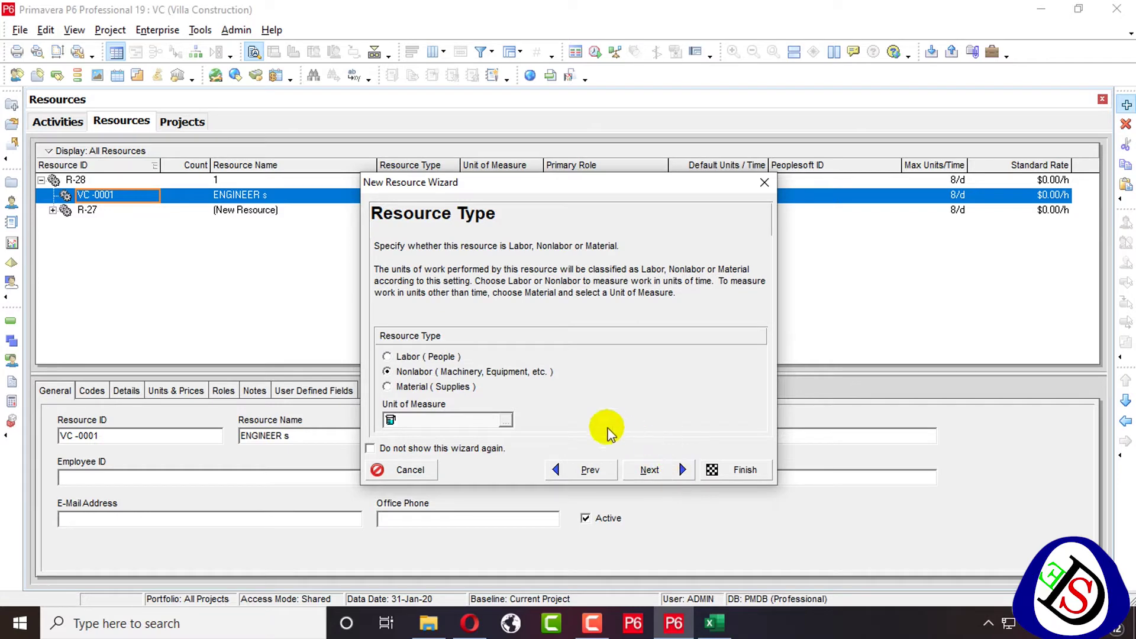
{"action": "left_click", "coordinate": [443, 358]}
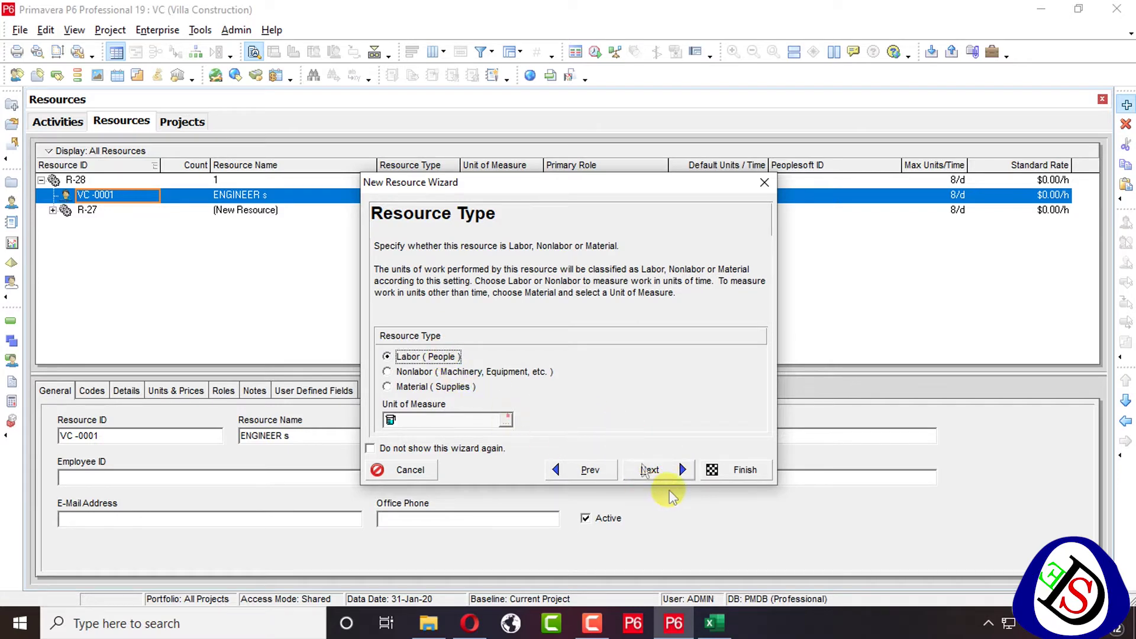
{"action": "left_click", "coordinate": [651, 471]}
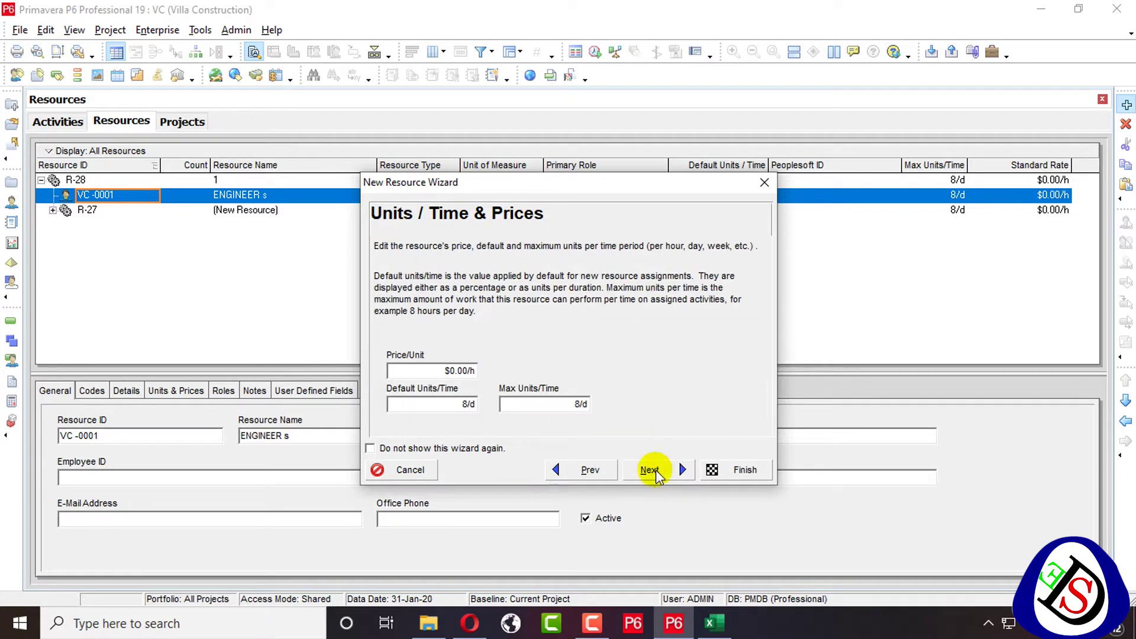
{"action": "left_click", "coordinate": [662, 473]}
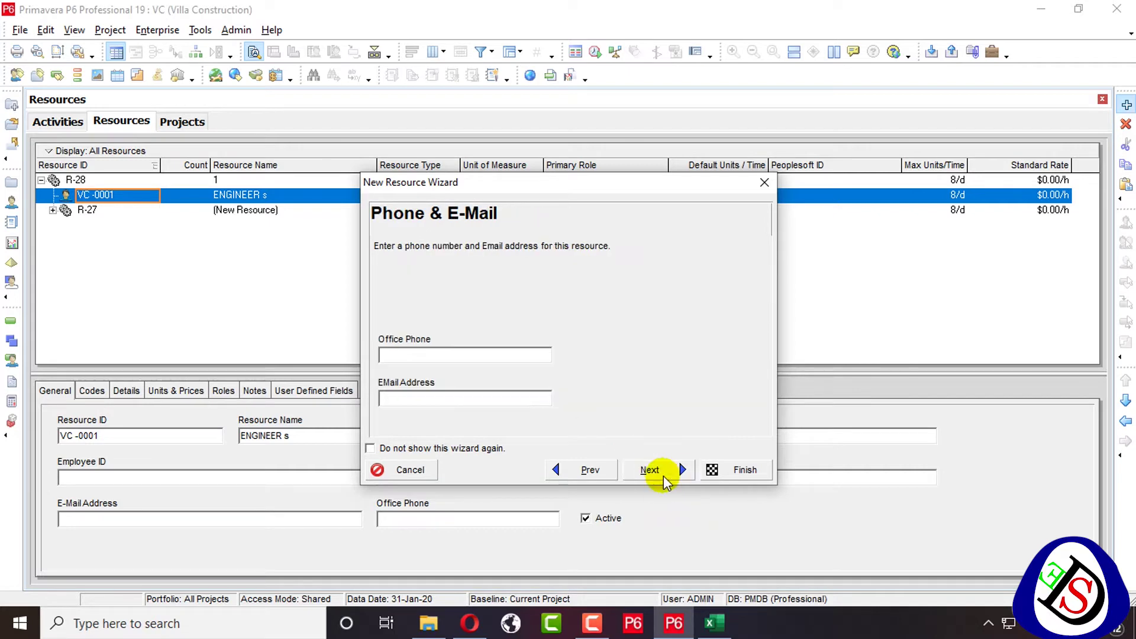
{"action": "left_click", "coordinate": [591, 470]}
{"action": "left_click", "coordinate": [651, 469]}
{"action": "left_click", "coordinate": [661, 473]}
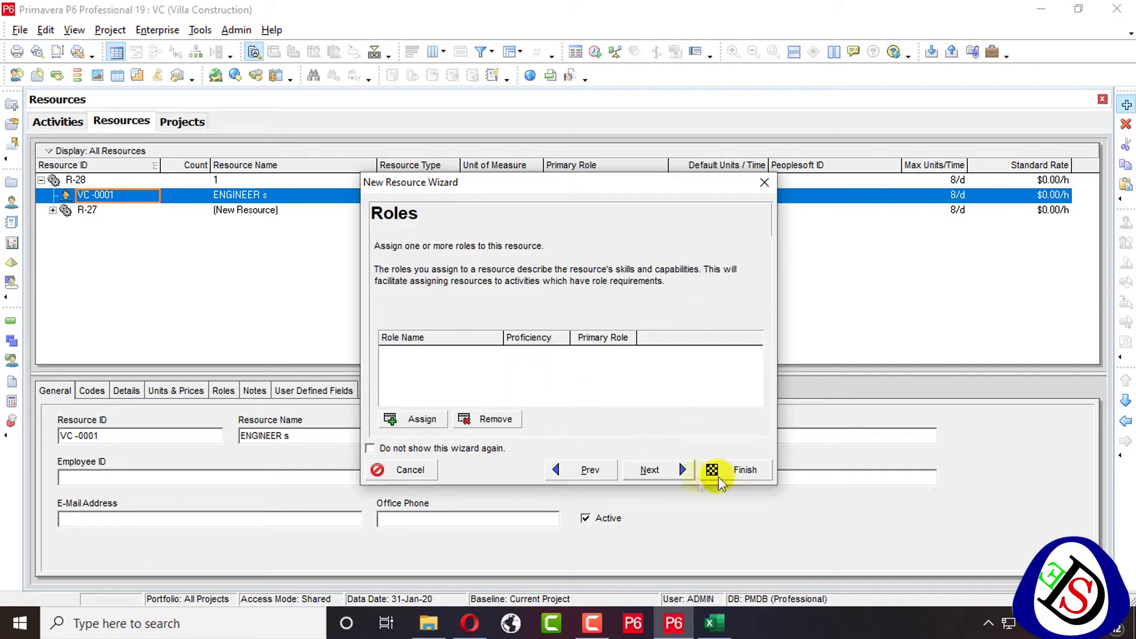
{"action": "left_click", "coordinate": [665, 470]}
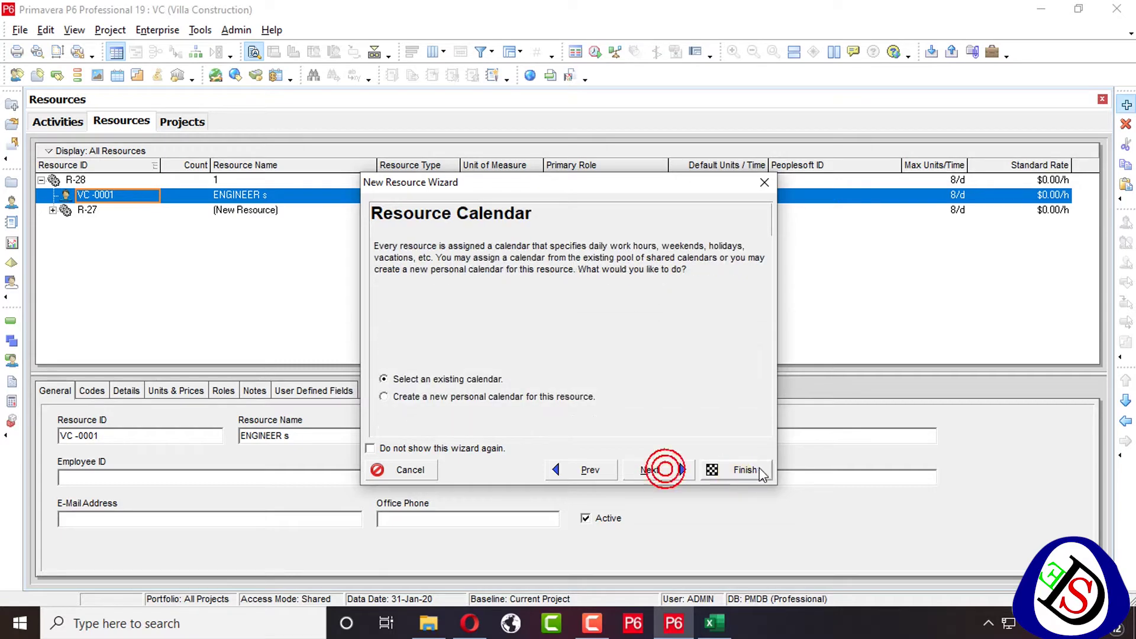
{"action": "left_click", "coordinate": [682, 470]}
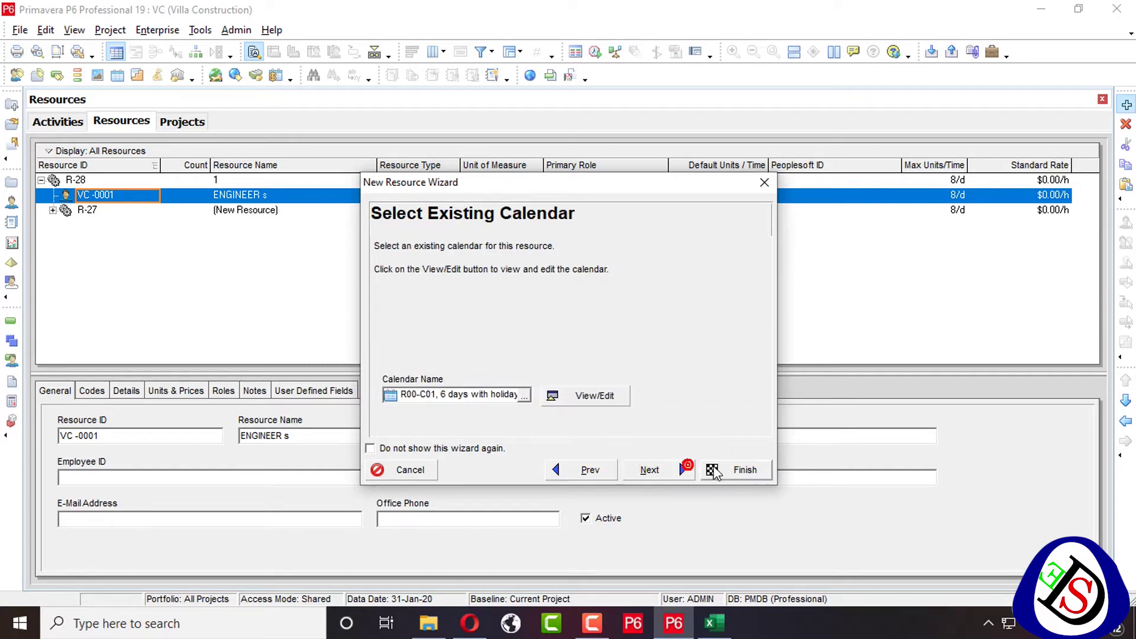
{"action": "left_click", "coordinate": [682, 469]}
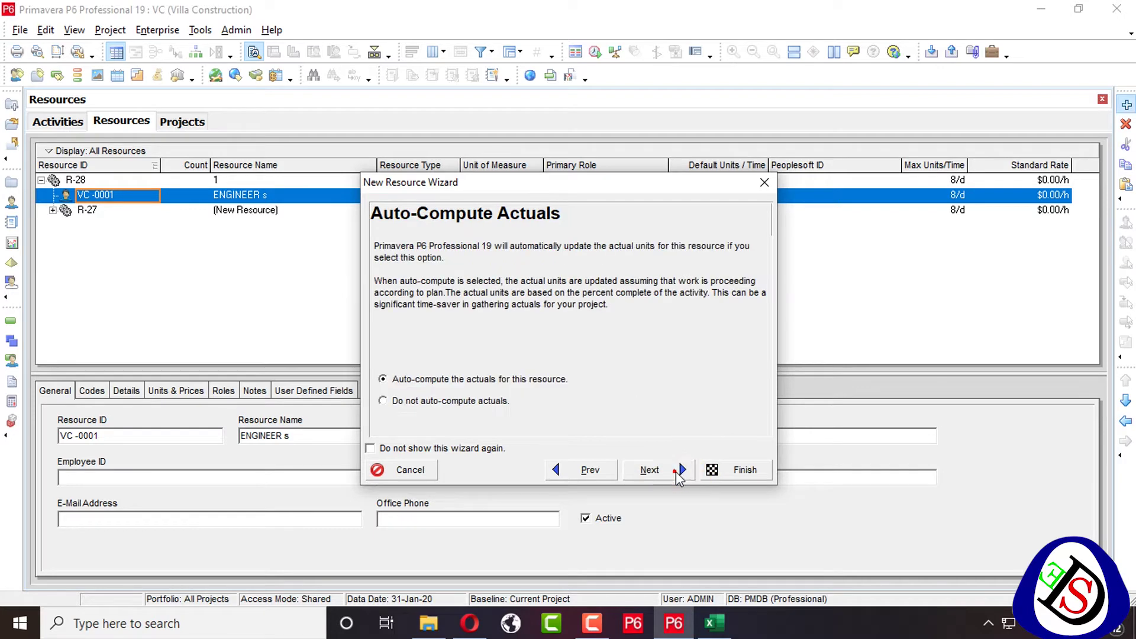
{"action": "left_click", "coordinate": [725, 473]}
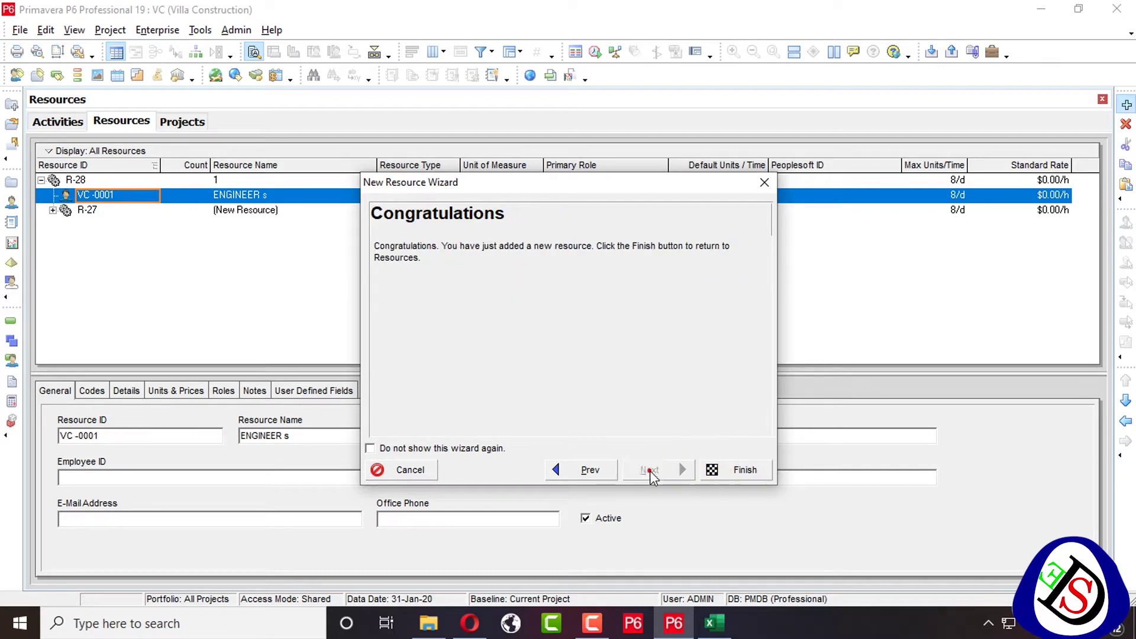
{"action": "left_click", "coordinate": [723, 470]}
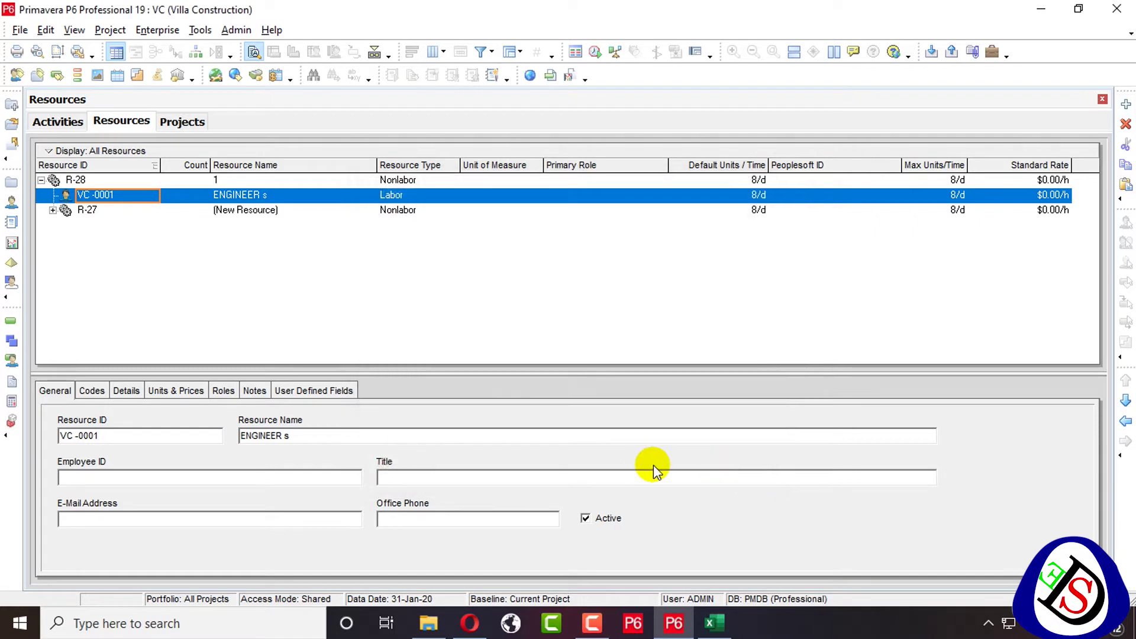
Outdent the ENGINEER s resource to the top level and move it above resource R-28
{"action": "left_click", "coordinate": [216, 196]}
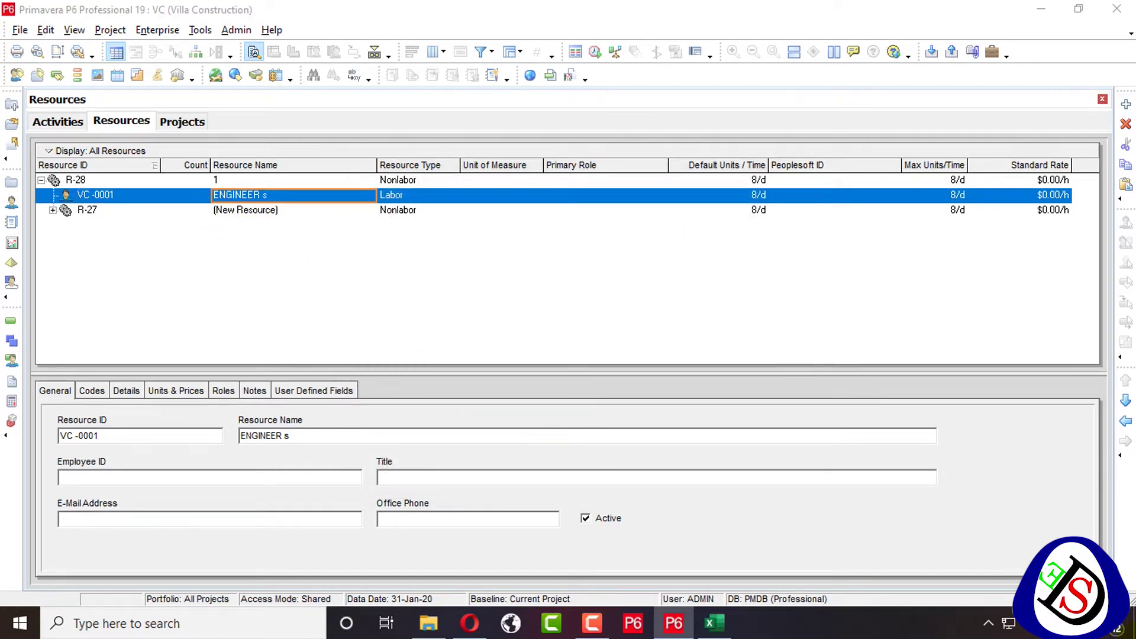
{"action": "left_click", "coordinate": [1125, 420]}
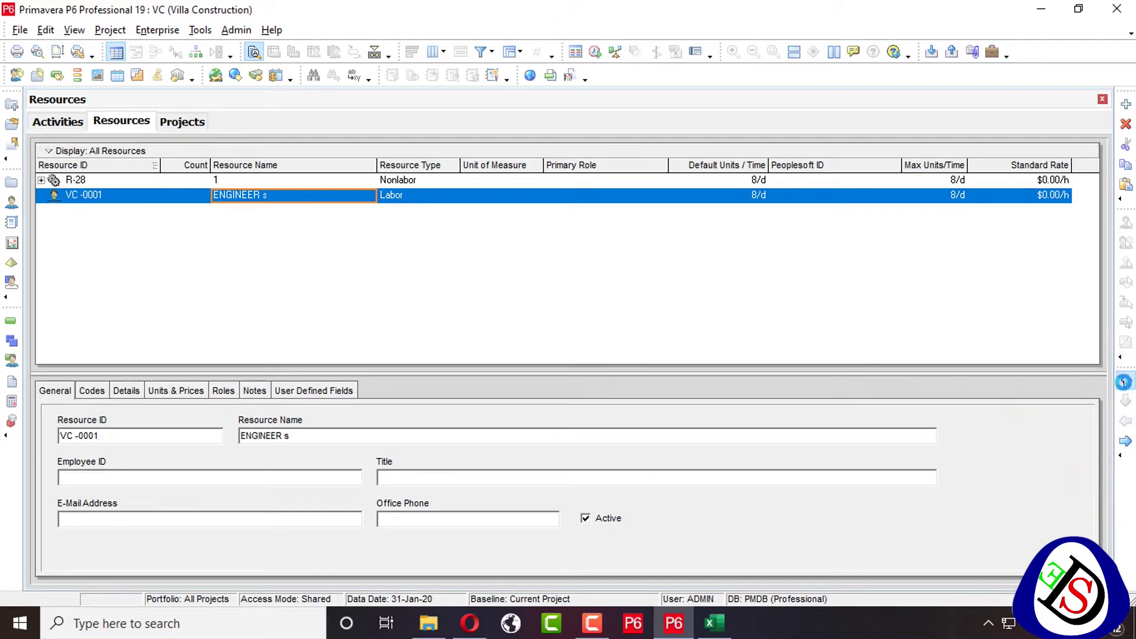
{"action": "left_click", "coordinate": [1124, 380]}
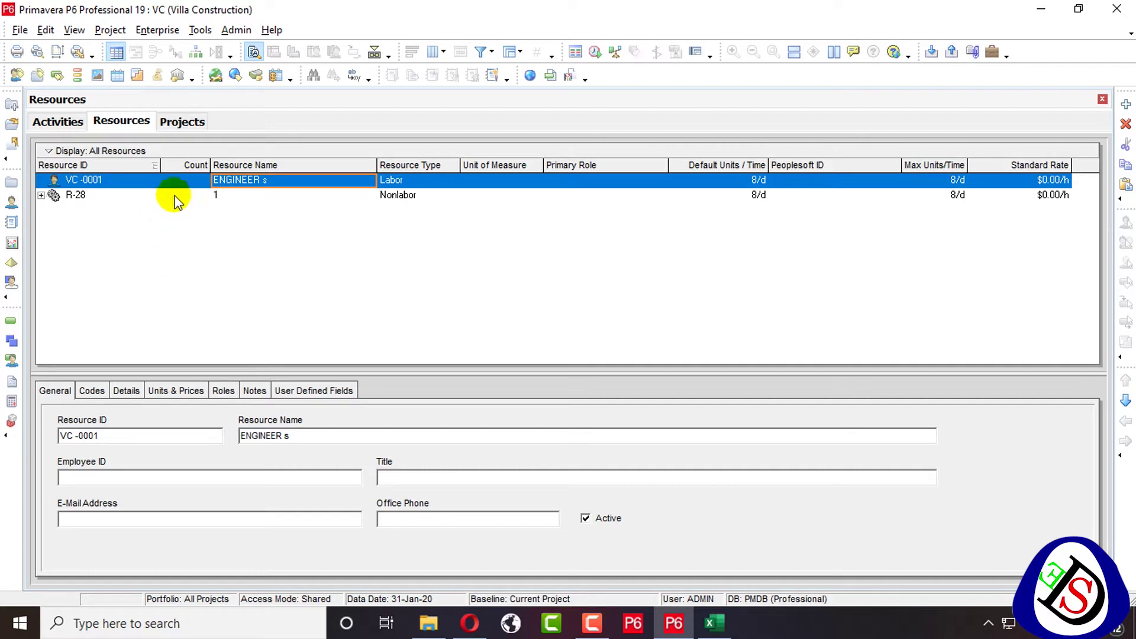
Add a resource beneath ENGINEER s with the ID VC -0002 and the name LABOUR, without using the wizard
{"action": "left_click", "coordinate": [1126, 105]}
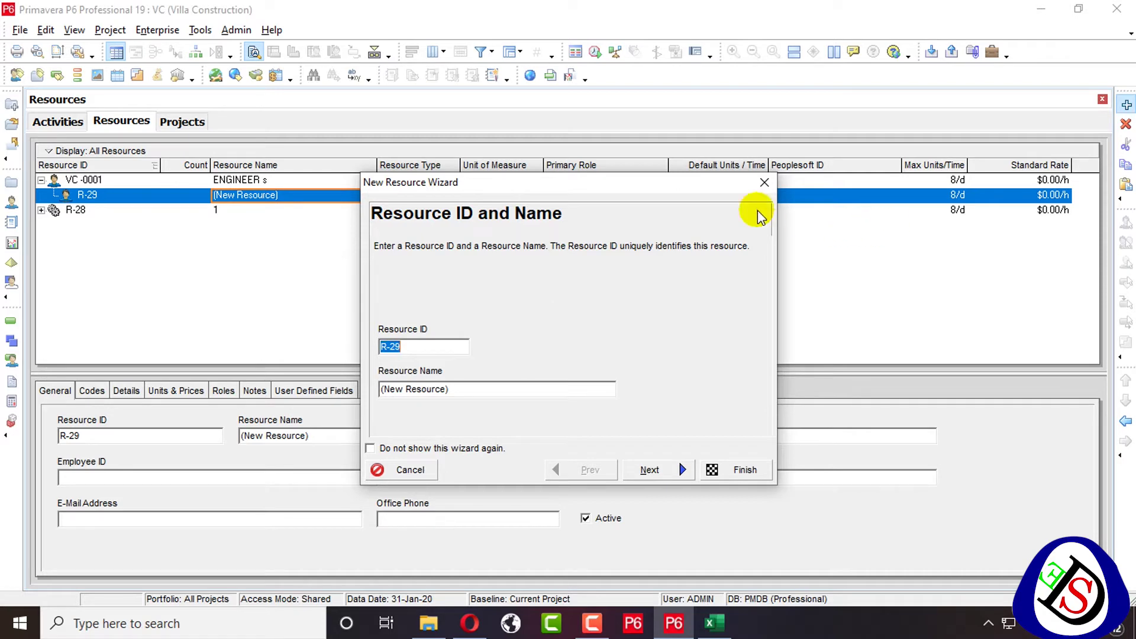
{"action": "left_click", "coordinate": [764, 182]}
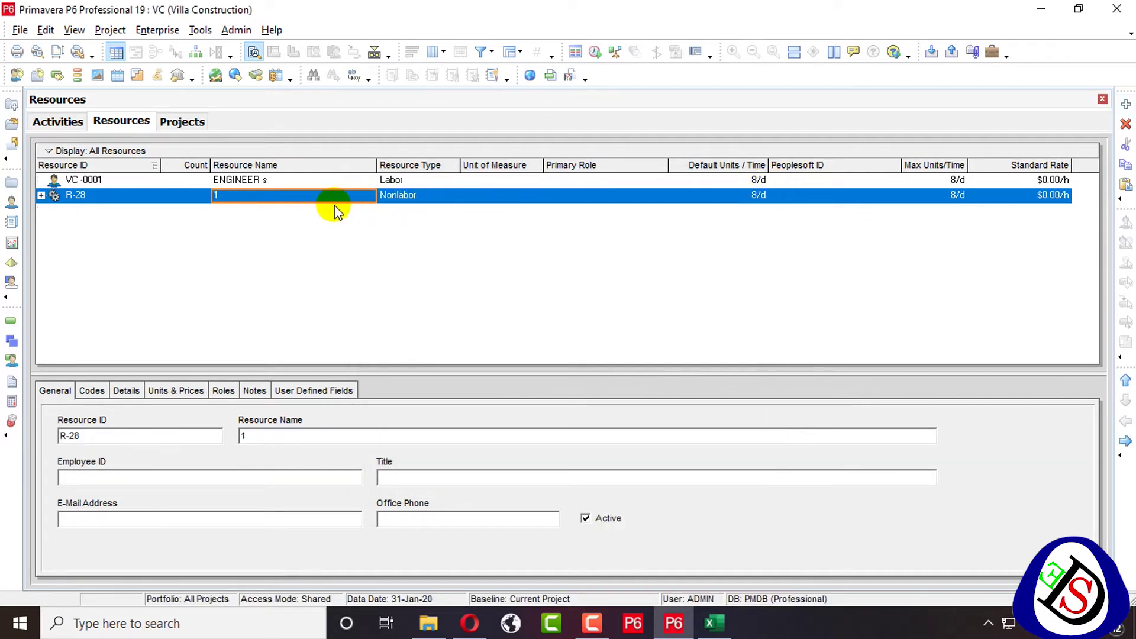
{"action": "left_click", "coordinate": [292, 180]}
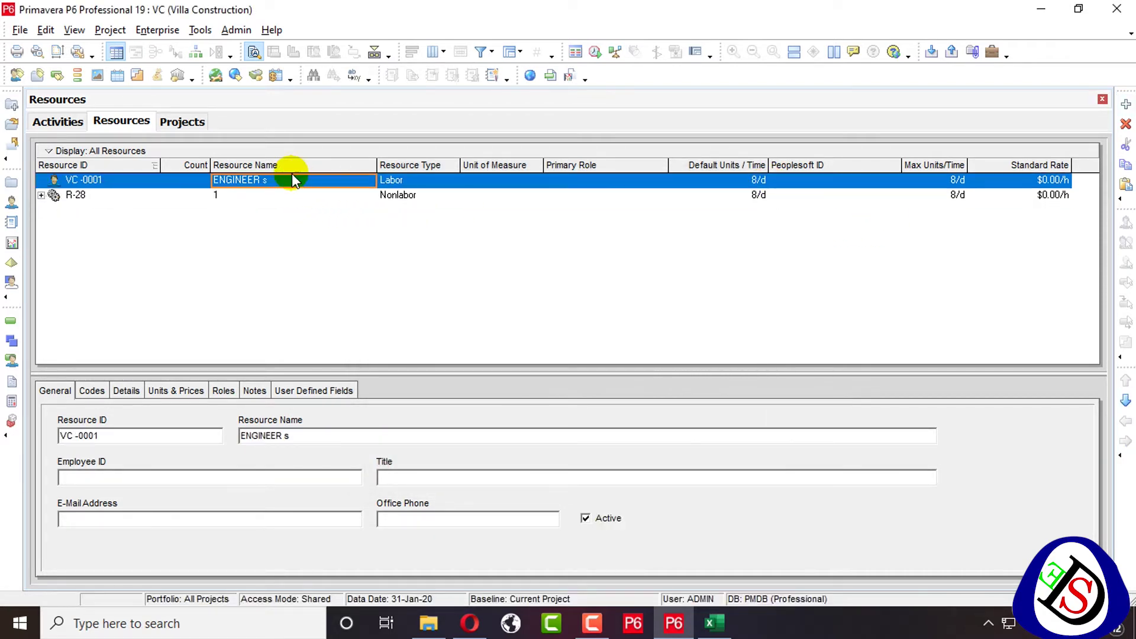
{"action": "key", "text": "Insert"}
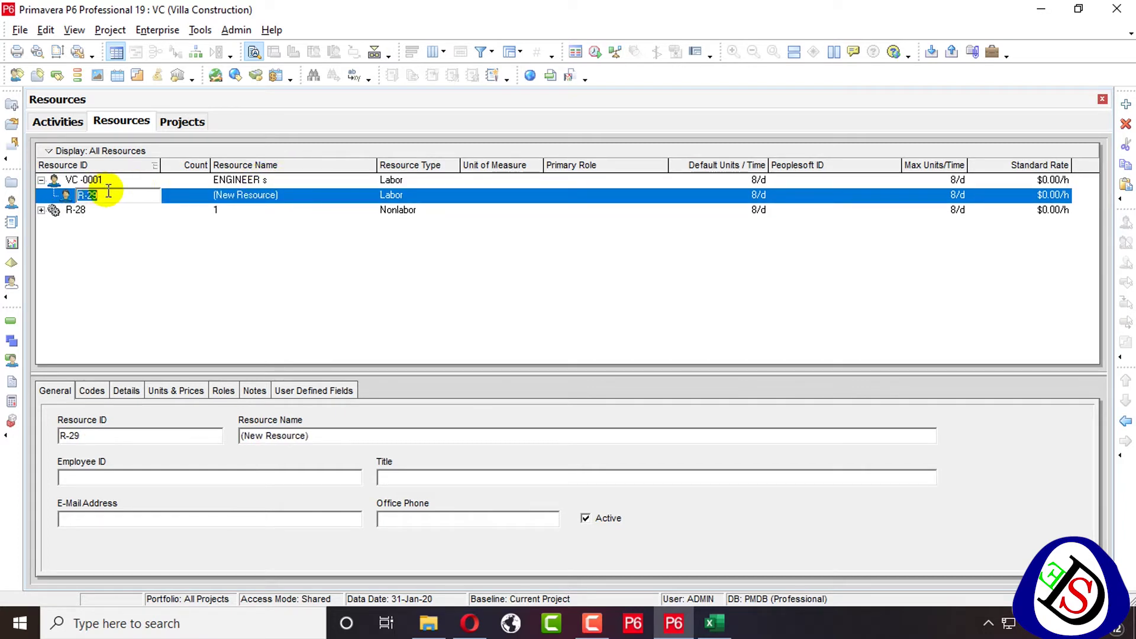
{"action": "type", "text": "VC -0002"}
{"action": "key", "text": "Tab"}
{"action": "type", "text": "LABOUR"}
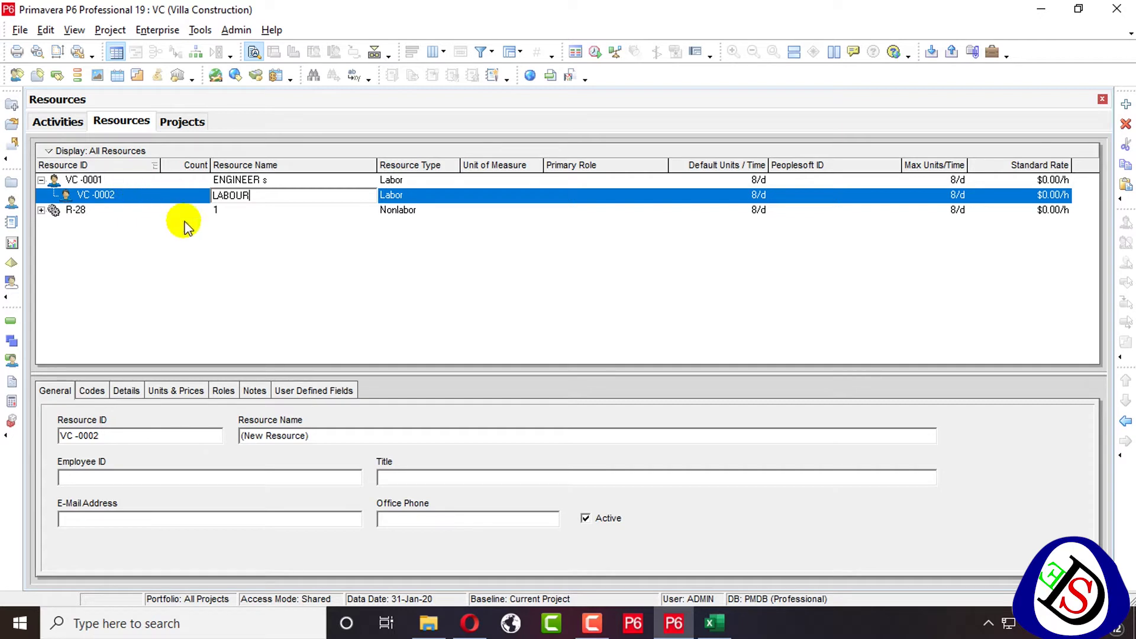
{"action": "key", "text": "Return"}
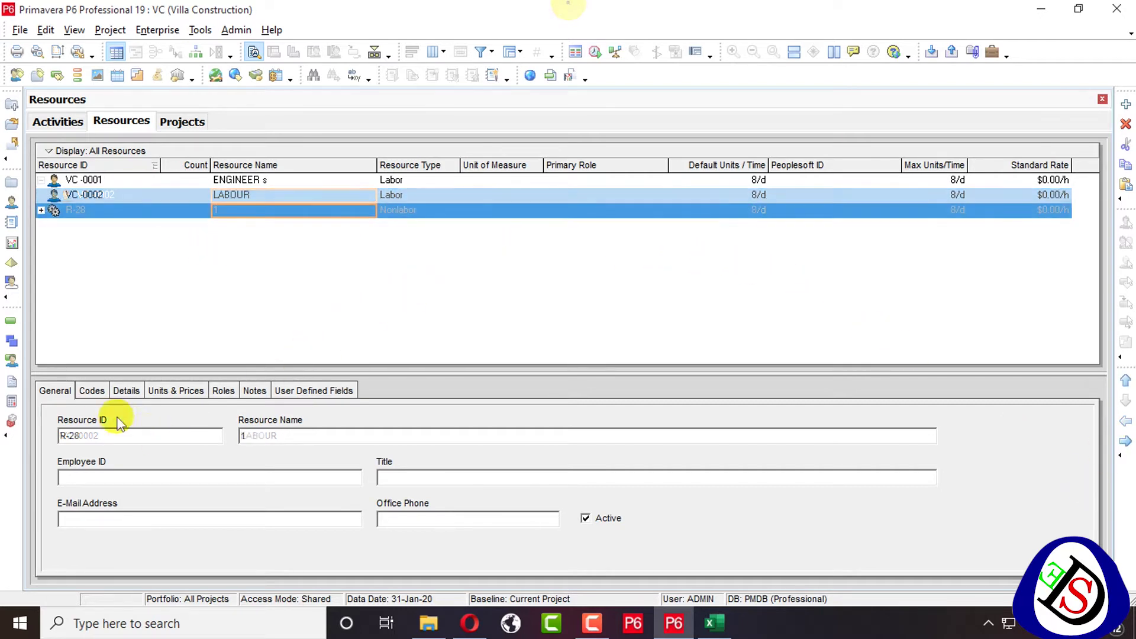
Add a Nonlabor resource named NON LABOUR beneath LABOUR and outdent it to the top level
{"action": "key", "text": "Up"}
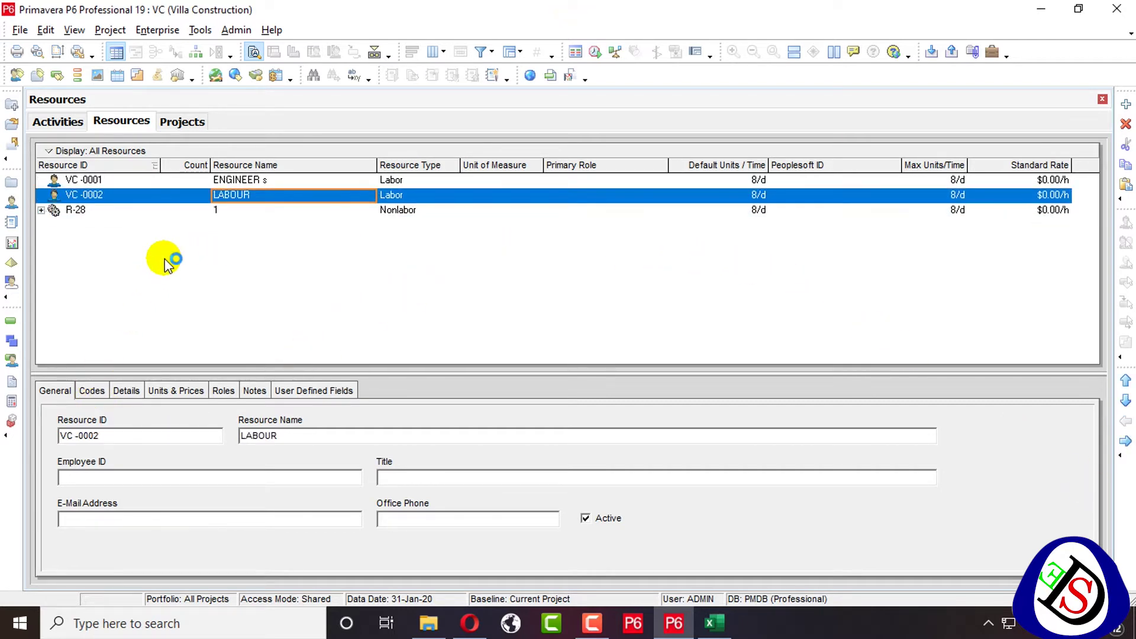
{"action": "key", "text": "Insert"}
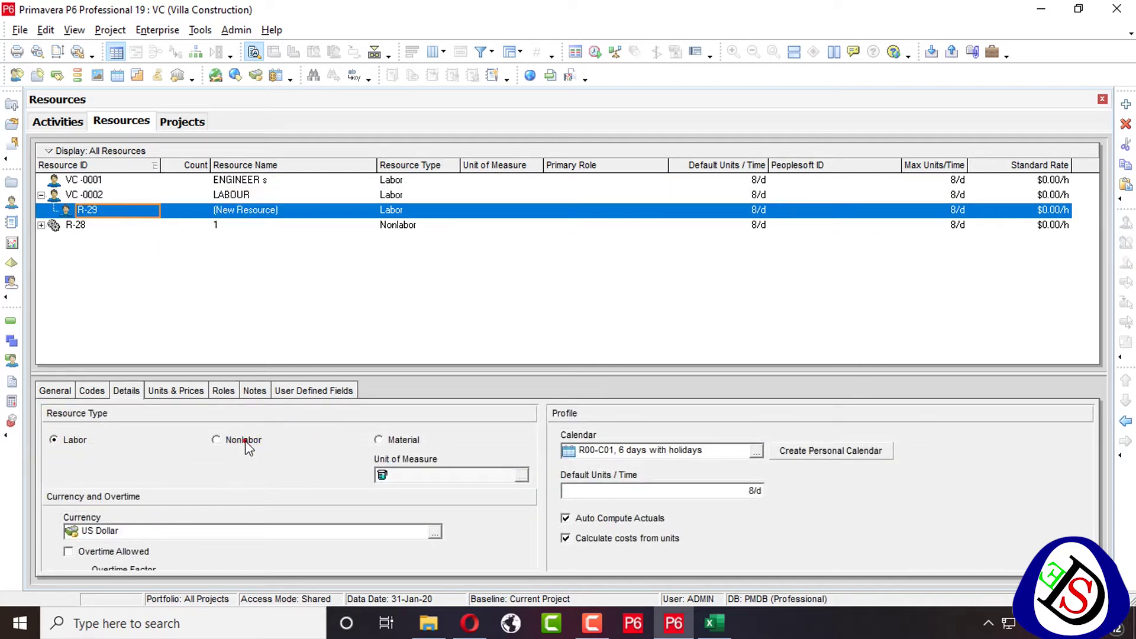
{"action": "left_click", "coordinate": [234, 444]}
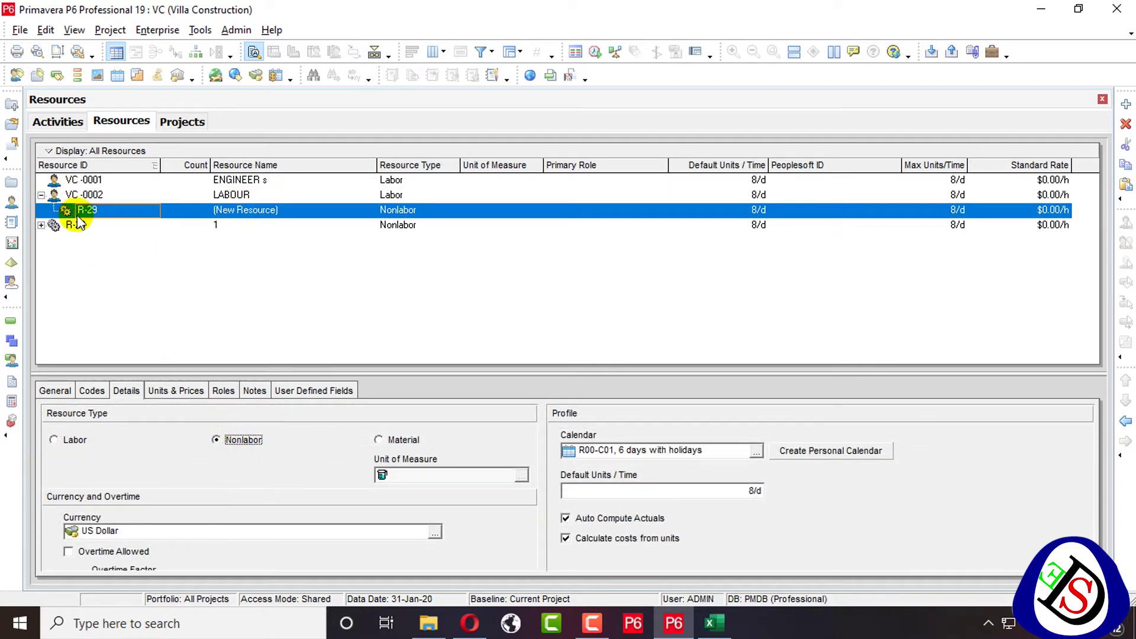
{"action": "left_click", "coordinate": [293, 210]}
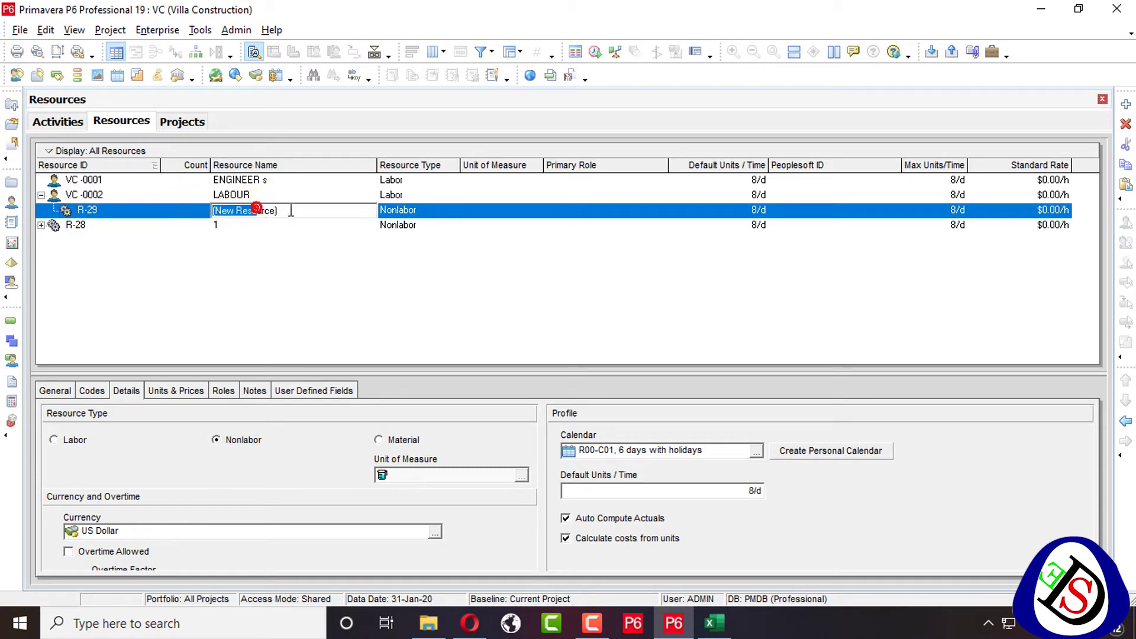
{"action": "type", "text": "non"}
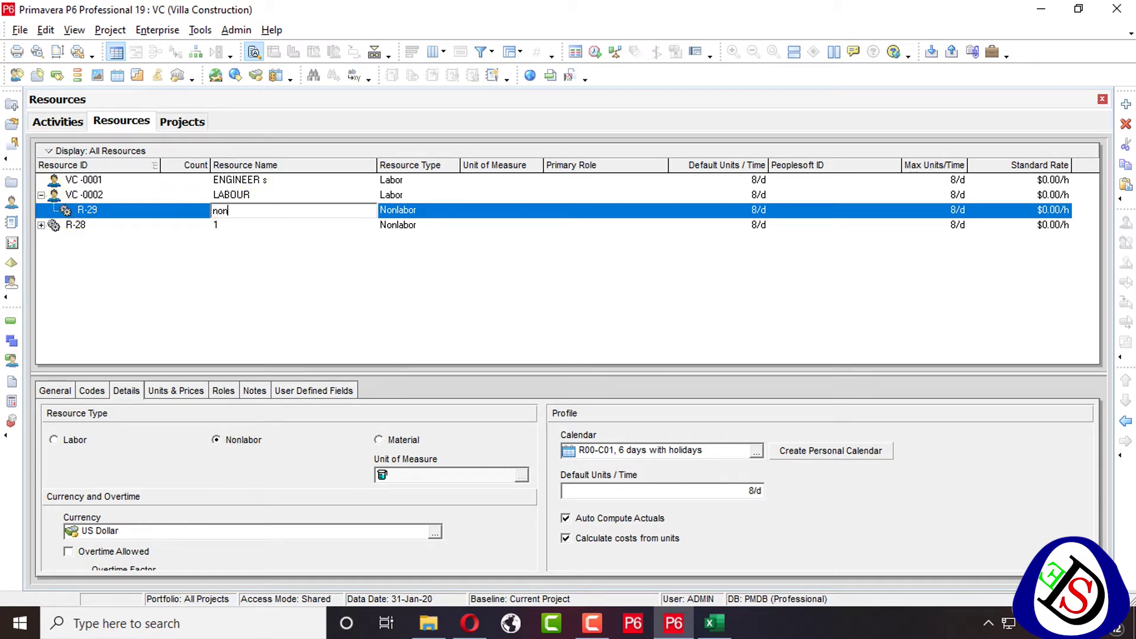
{"action": "key", "text": "Return"}
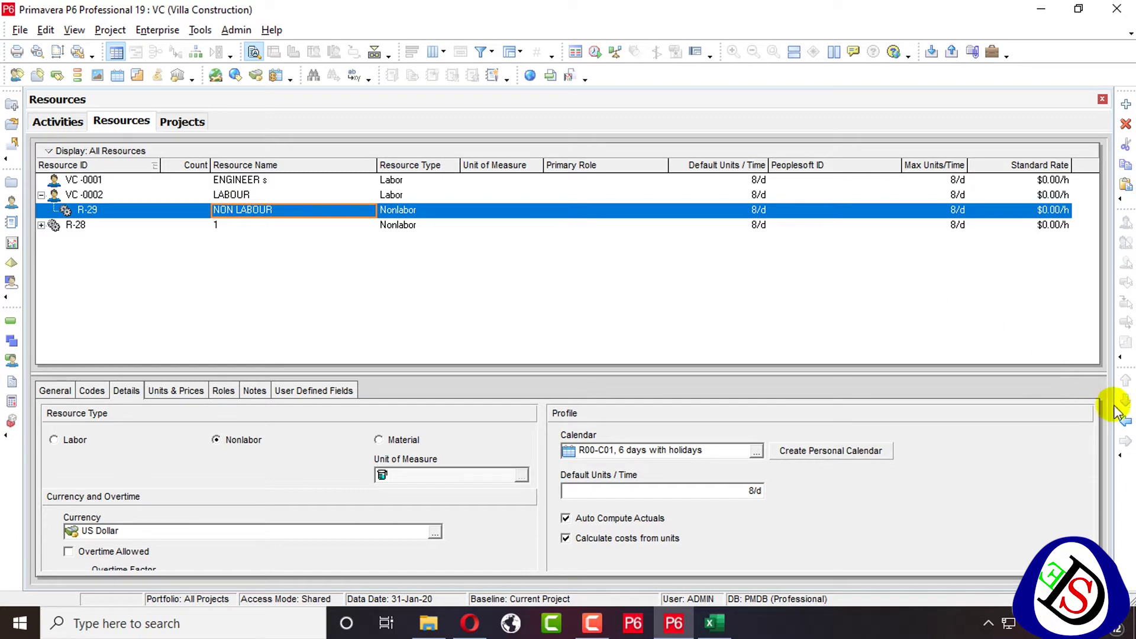
{"action": "left_click", "coordinate": [1125, 421]}
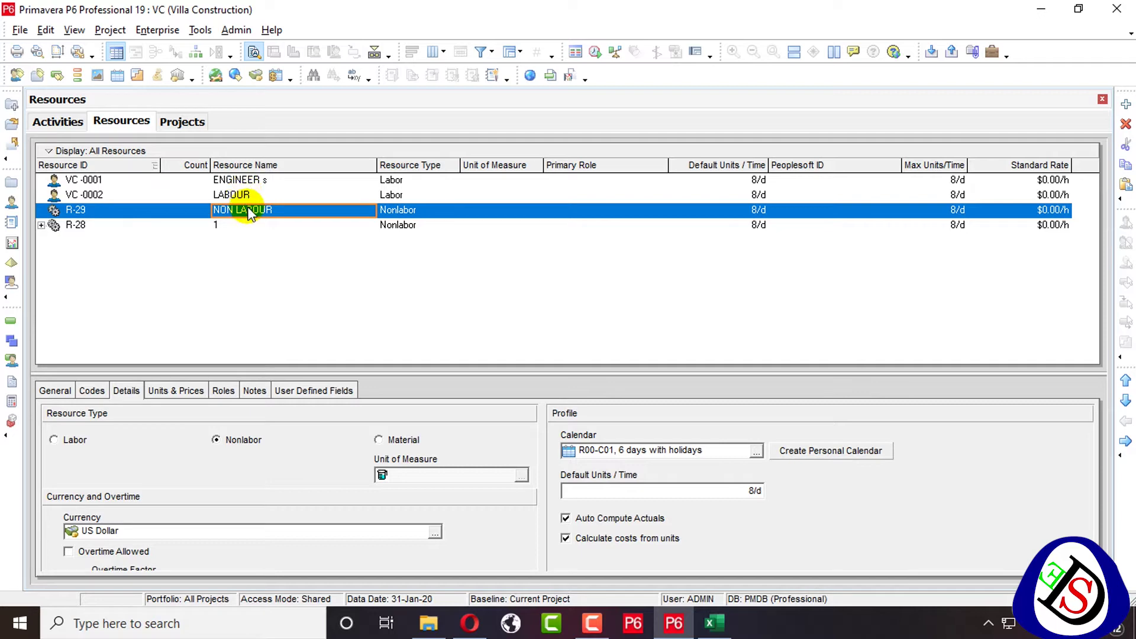
Add a Material resource named MATERIAL beneath NON LABOUR and outdent it to the top level
{"action": "key", "text": "Insert"}
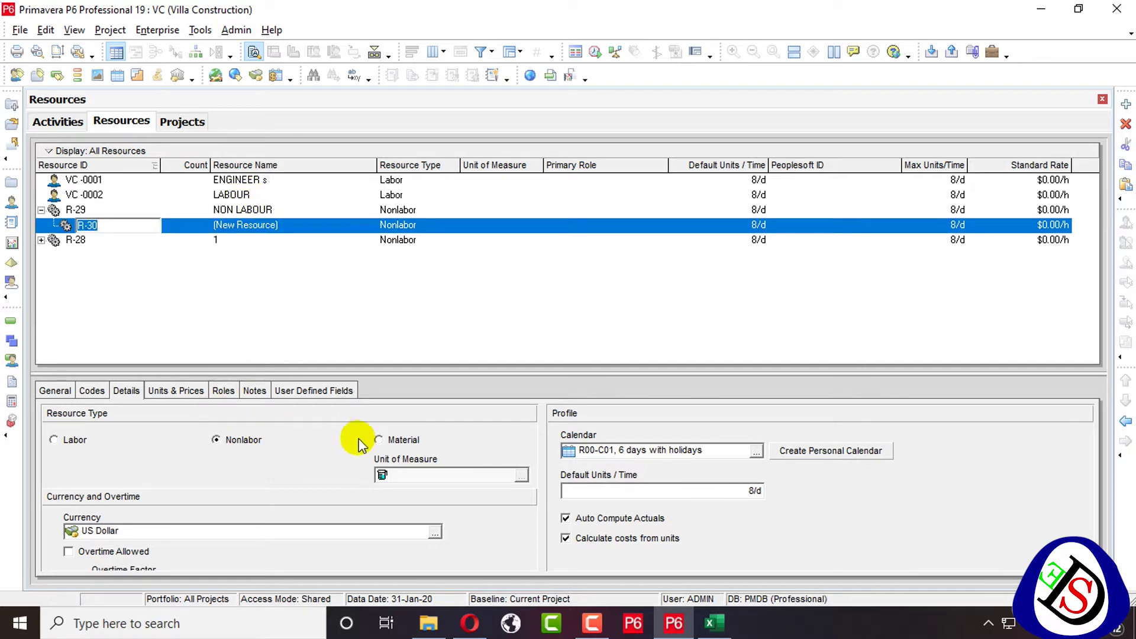
{"action": "left_click", "coordinate": [379, 439]}
{"action": "left_click", "coordinate": [379, 439]}
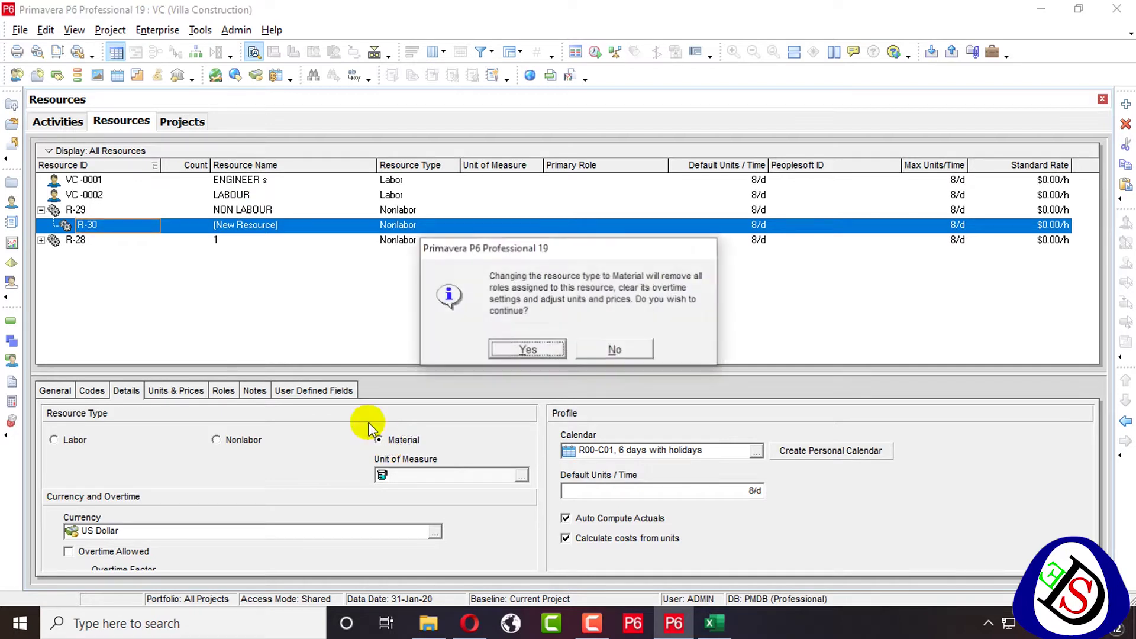
{"action": "left_click", "coordinate": [507, 353]}
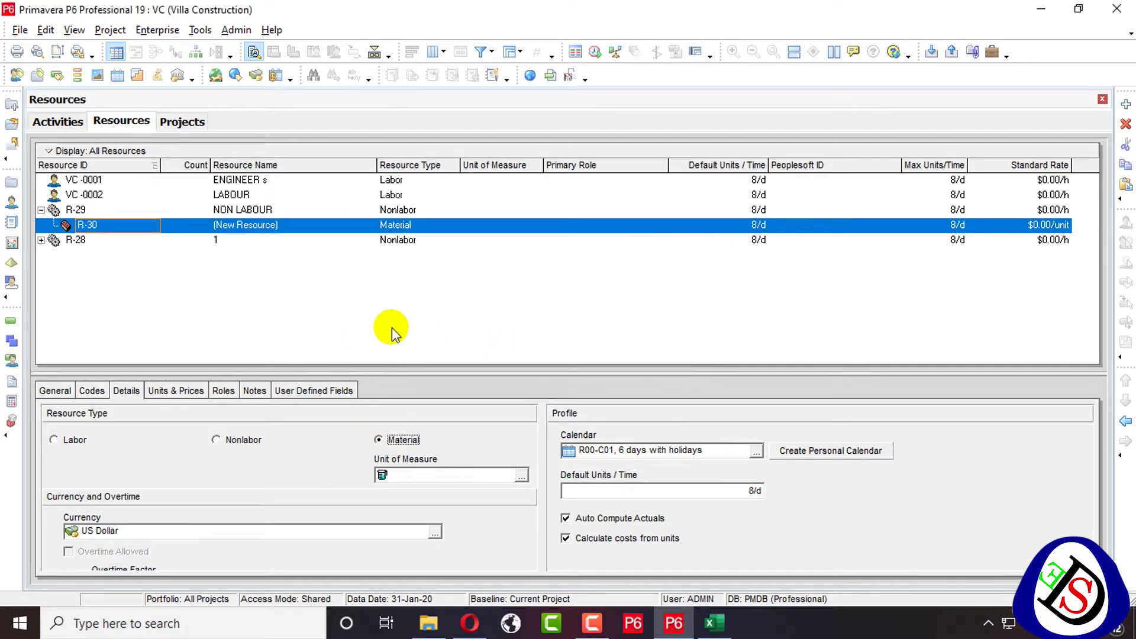
{"action": "left_click", "coordinate": [1126, 420]}
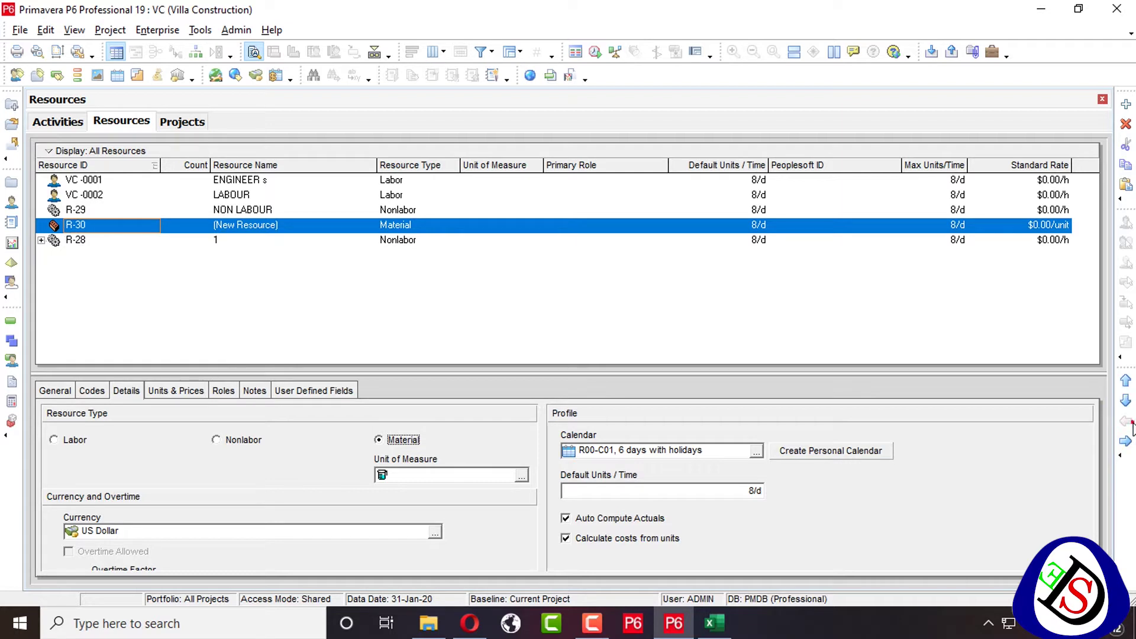
{"action": "left_click", "coordinate": [278, 225]}
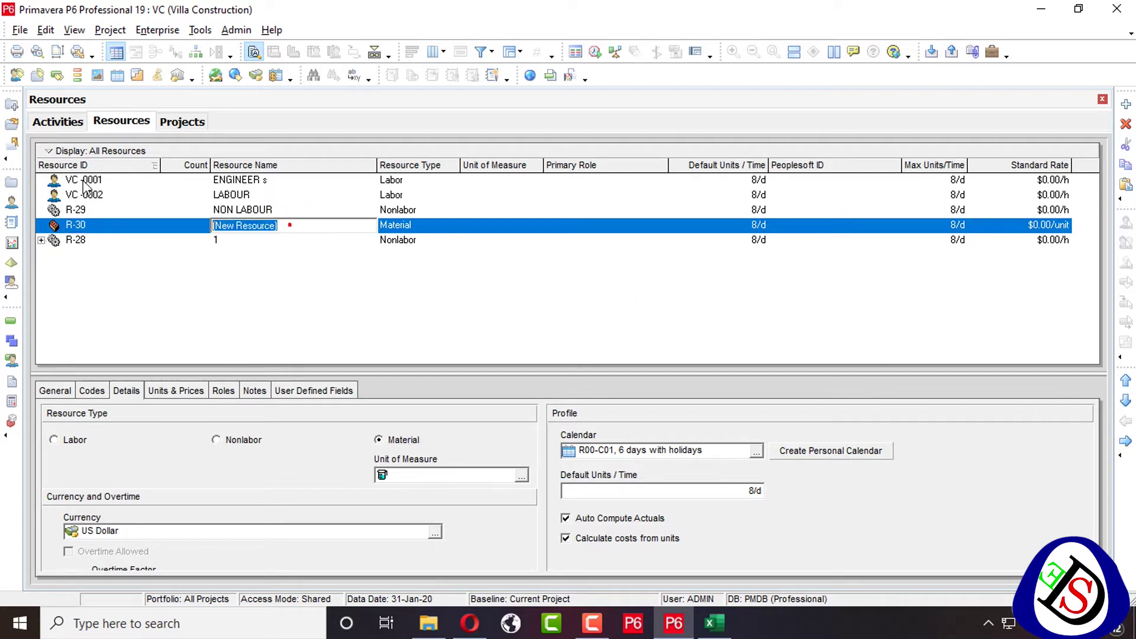
{"action": "key", "text": "BackSpace"}
{"action": "type", "text": "MATERIAL"}
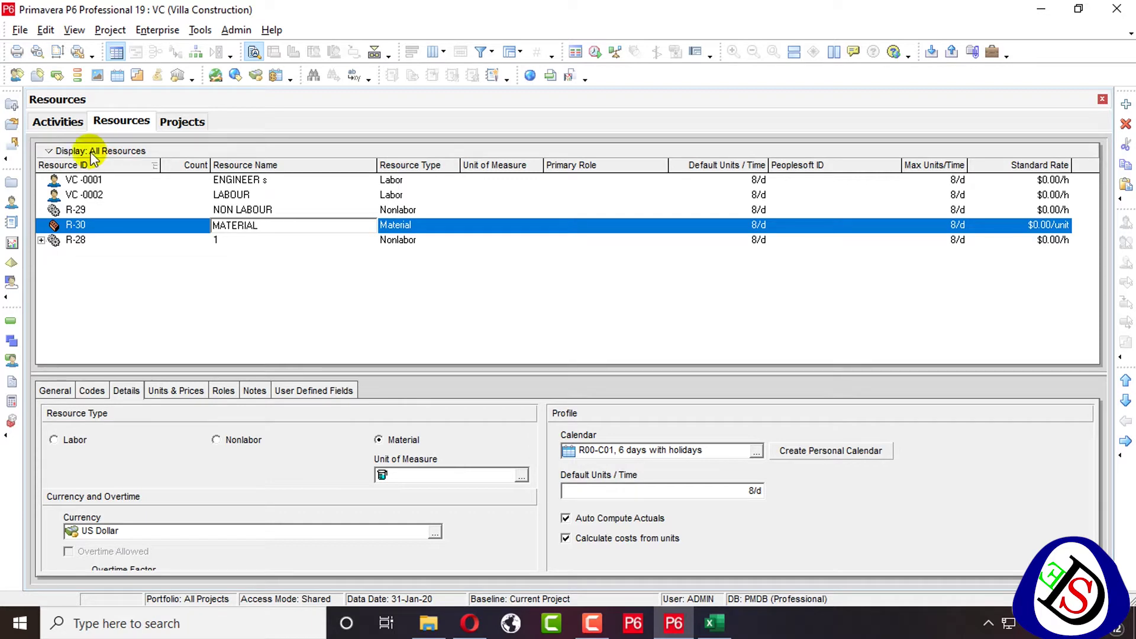
{"action": "left_click", "coordinate": [141, 249]}
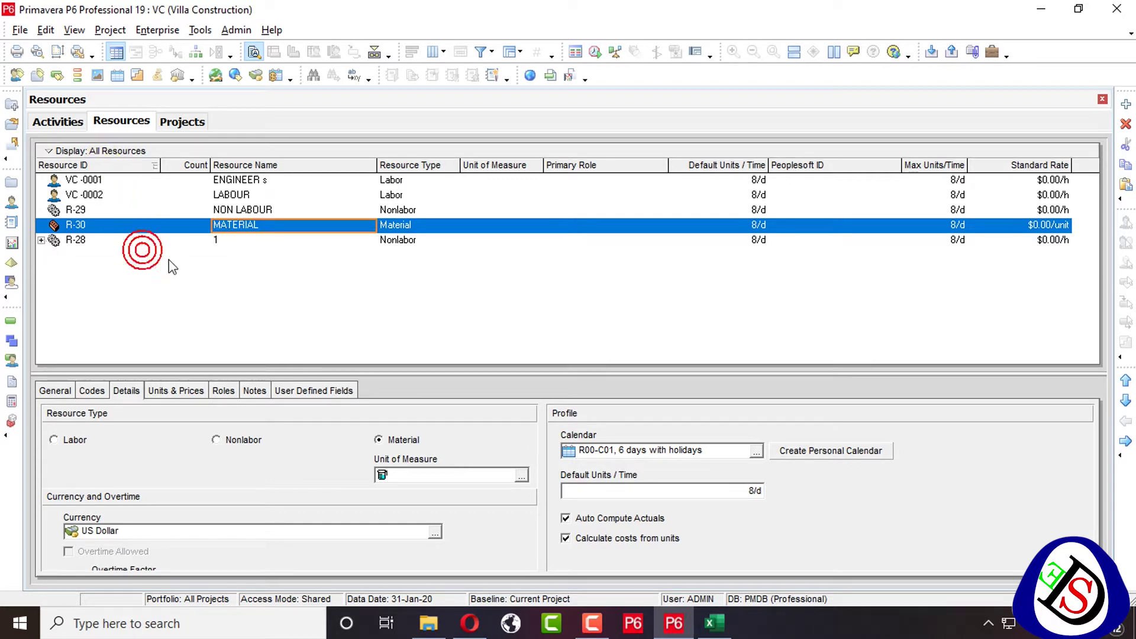
{"action": "left_click", "coordinate": [180, 180]}
{"action": "left_click", "coordinate": [183, 195]}
{"action": "key", "text": "Down"}
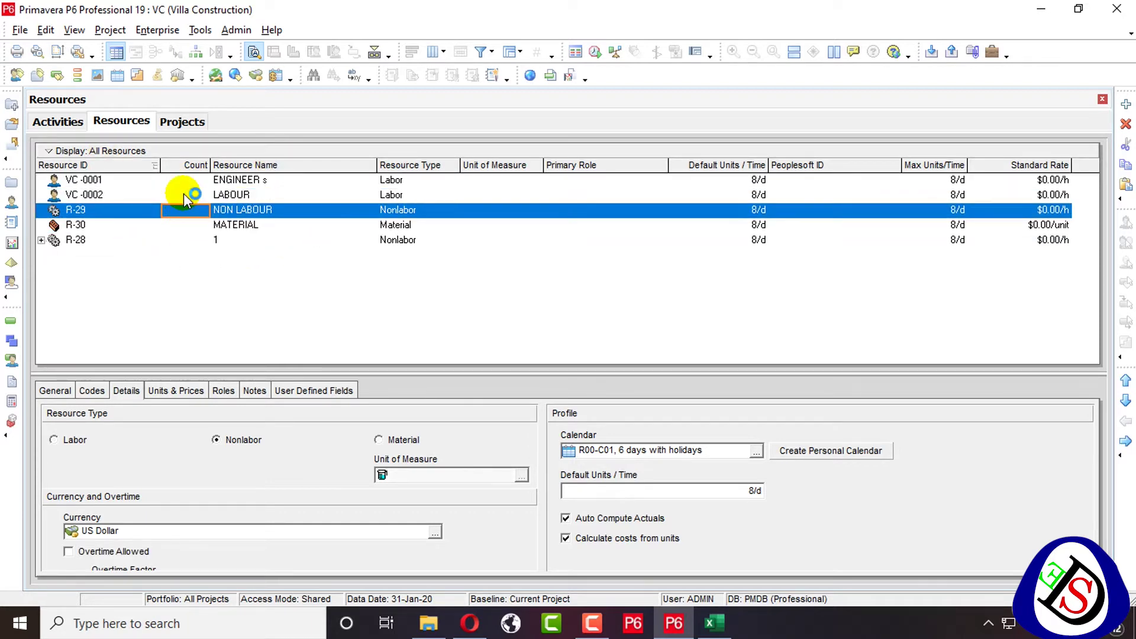
{"action": "key", "text": "Down"}
{"action": "key", "text": "Up"}
{"action": "key", "text": "Up"}
{"action": "key", "text": "Up"}
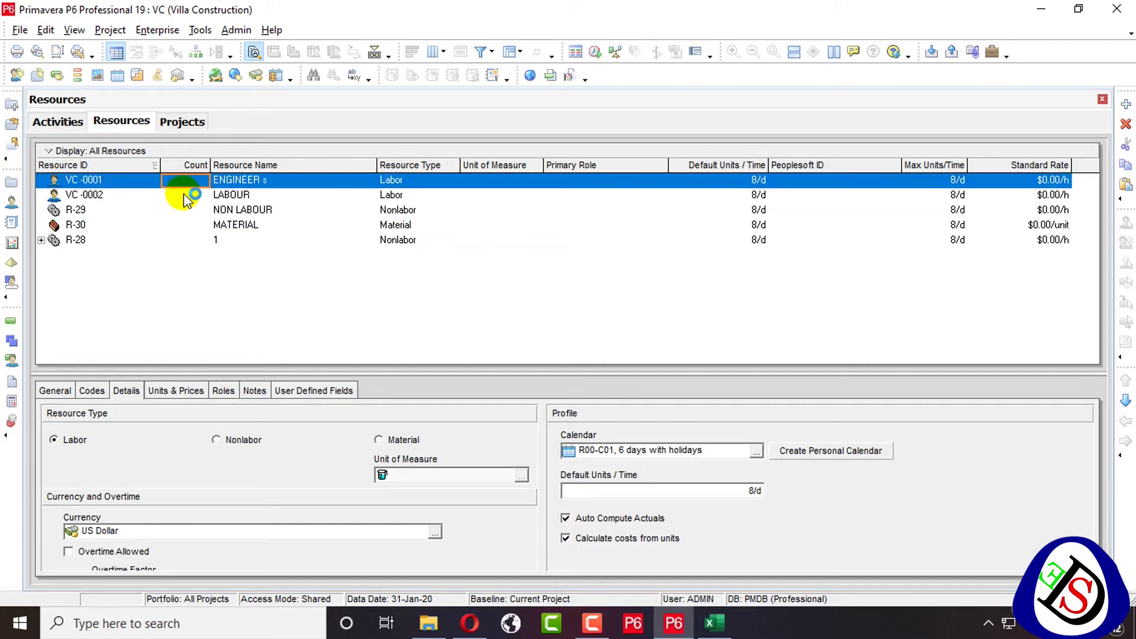
{"action": "key", "text": "Down"}
{"action": "key", "text": "Up"}
{"action": "key", "text": "Down"}
{"action": "key", "text": "Up"}
{"action": "key", "text": "Down"}
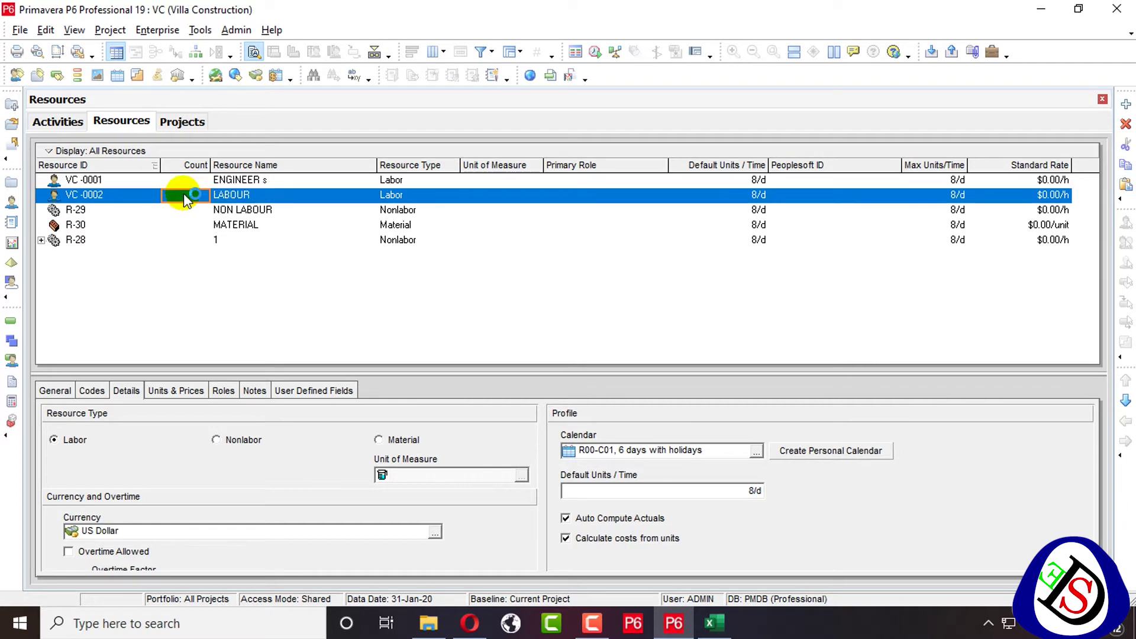
Rename the ENGINEER s resource as MANAGMENT STAFF
{"action": "left_click", "coordinate": [290, 179]}
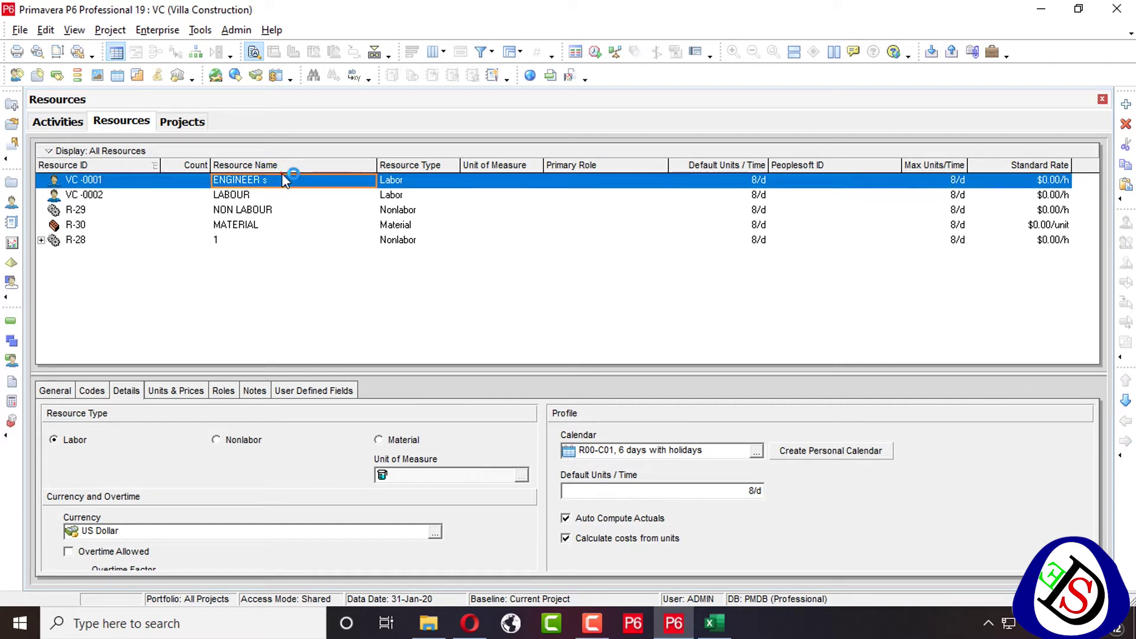
{"action": "left_click", "coordinate": [286, 181]}
{"action": "key", "text": "ctrl+a"}
{"action": "type", "text": "MANAGMENT STAFF"}
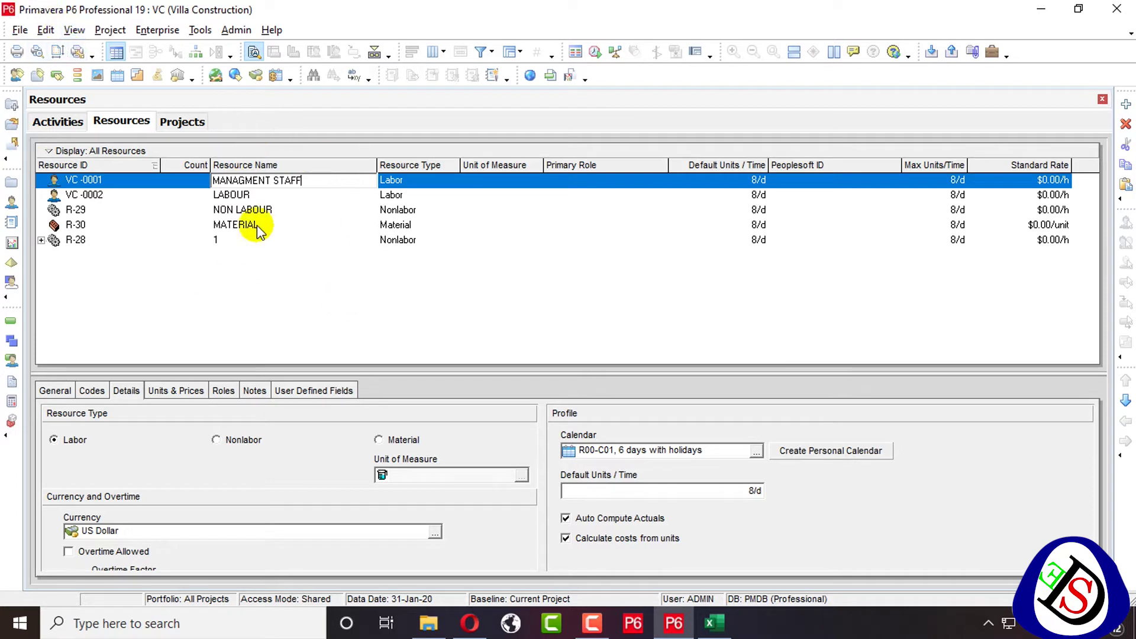
{"action": "key", "text": "Return"}
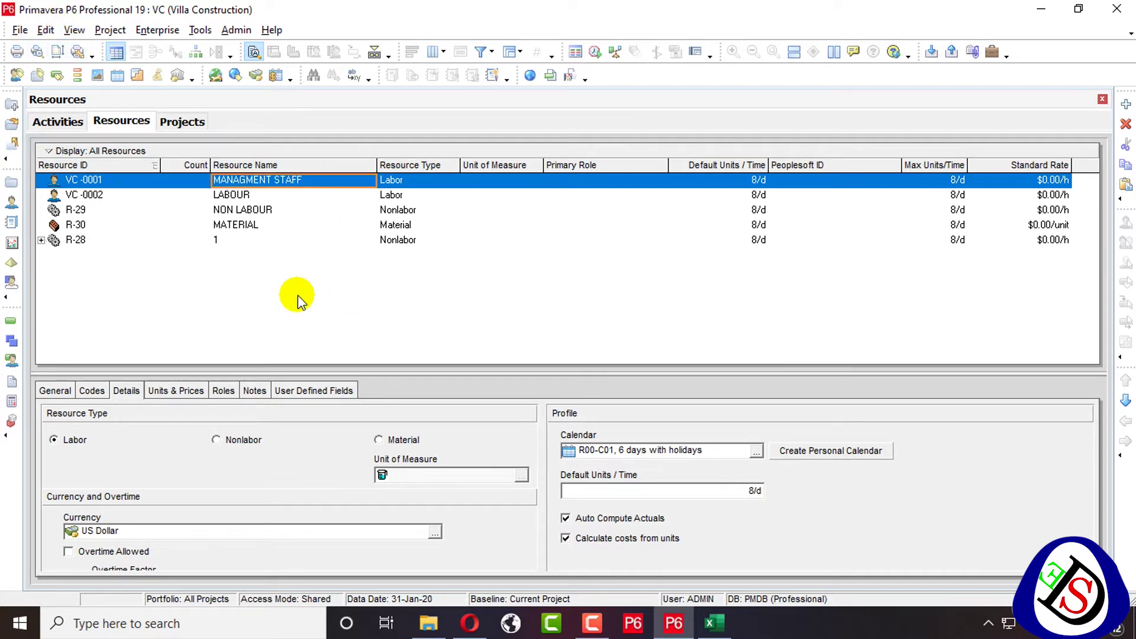
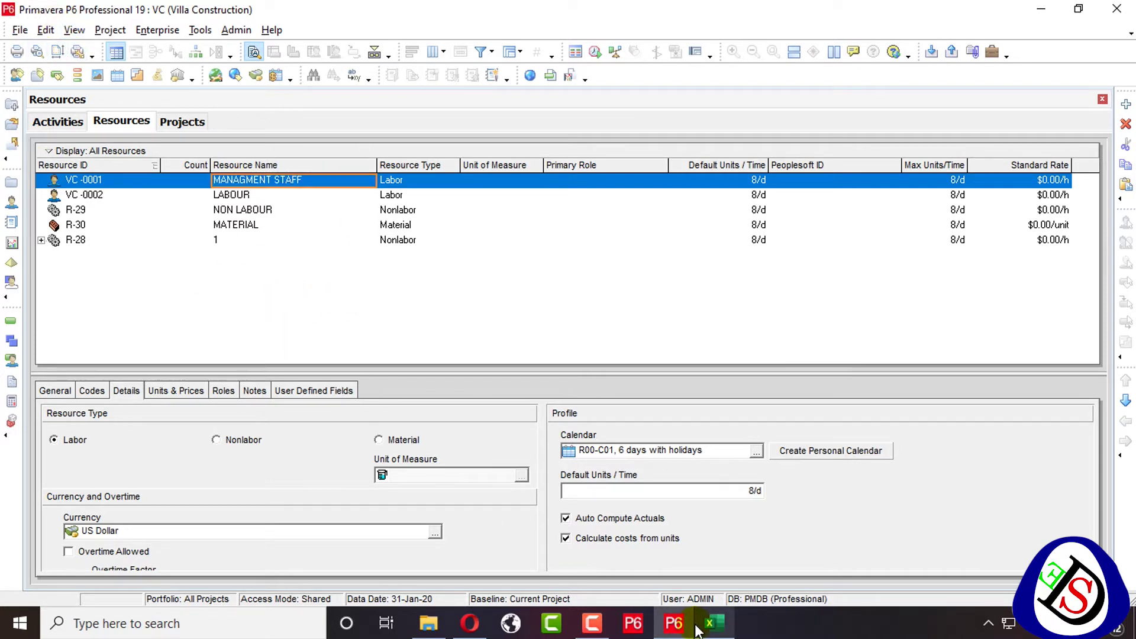
Switch to the Resources workbook in Excel and review the Labor resource names from Civil Work team to Testing & Commissioning Team
{"action": "left_click", "coordinate": [714, 623]}
{"action": "scroll", "coordinate": [283, 258], "scroll_direction": "down", "scroll_amount": 3}
{"action": "scroll", "coordinate": [177, 216], "scroll_direction": "up", "scroll_amount": 3}
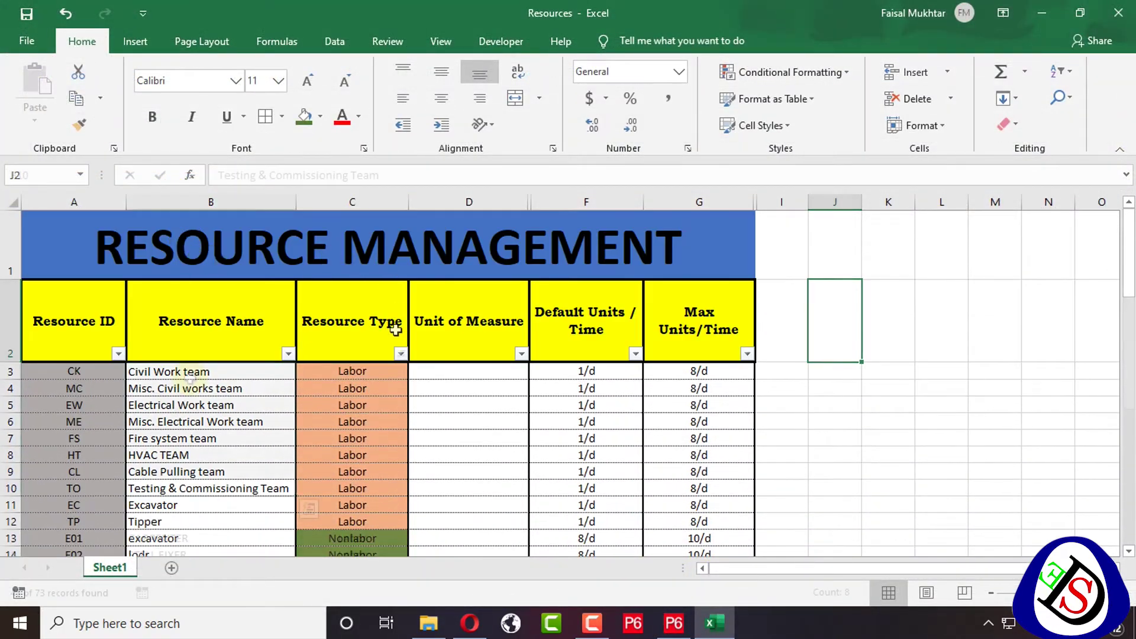
{"action": "left_click_drag", "start_coordinate": [207, 488], "coordinate": [189, 378]}
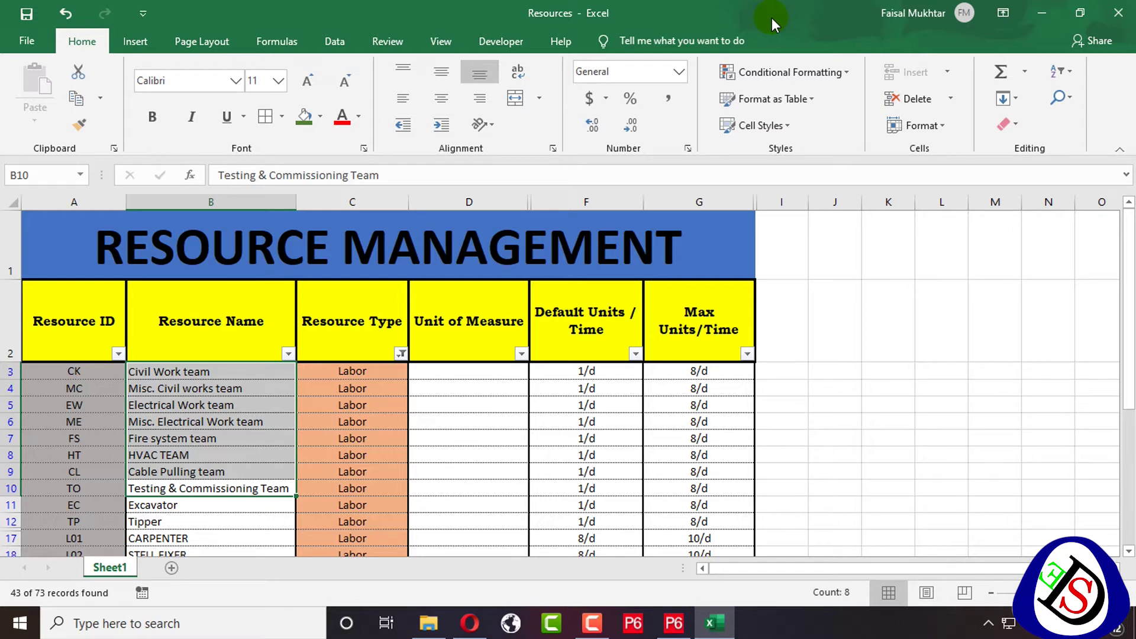
{"action": "left_click_drag", "start_coordinate": [196, 371], "coordinate": [185, 469]}
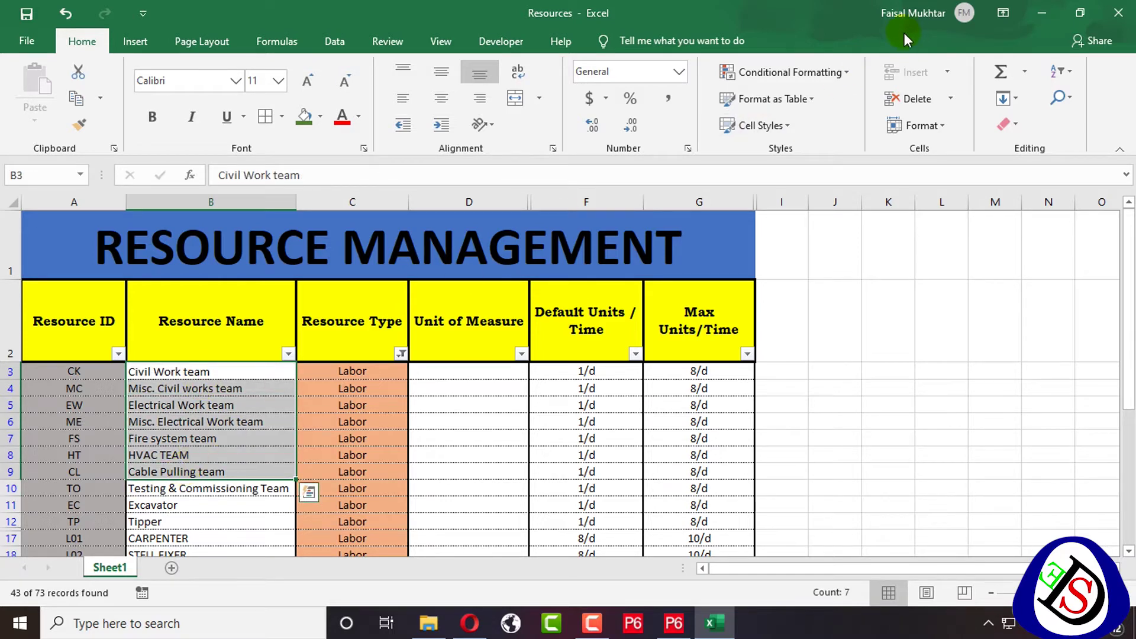
{"action": "double_click", "coordinate": [753, 9]}
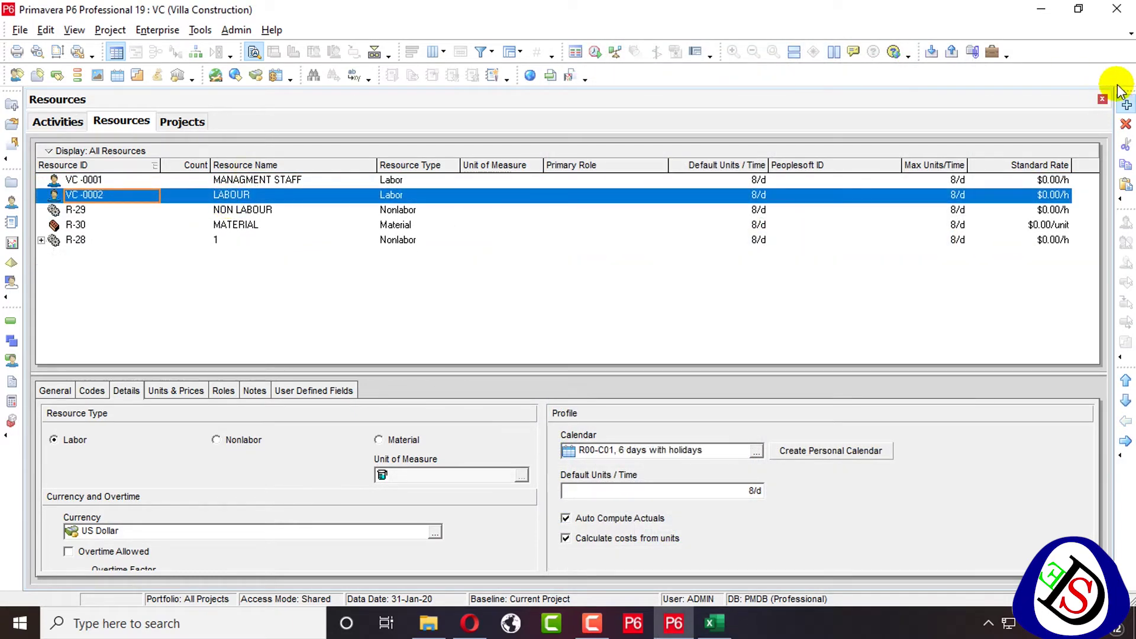
Start a new resource beneath LABOUR in Primavera P6, checking the Excel list, and give it the ID CK
{"action": "left_click", "coordinate": [1124, 102]}
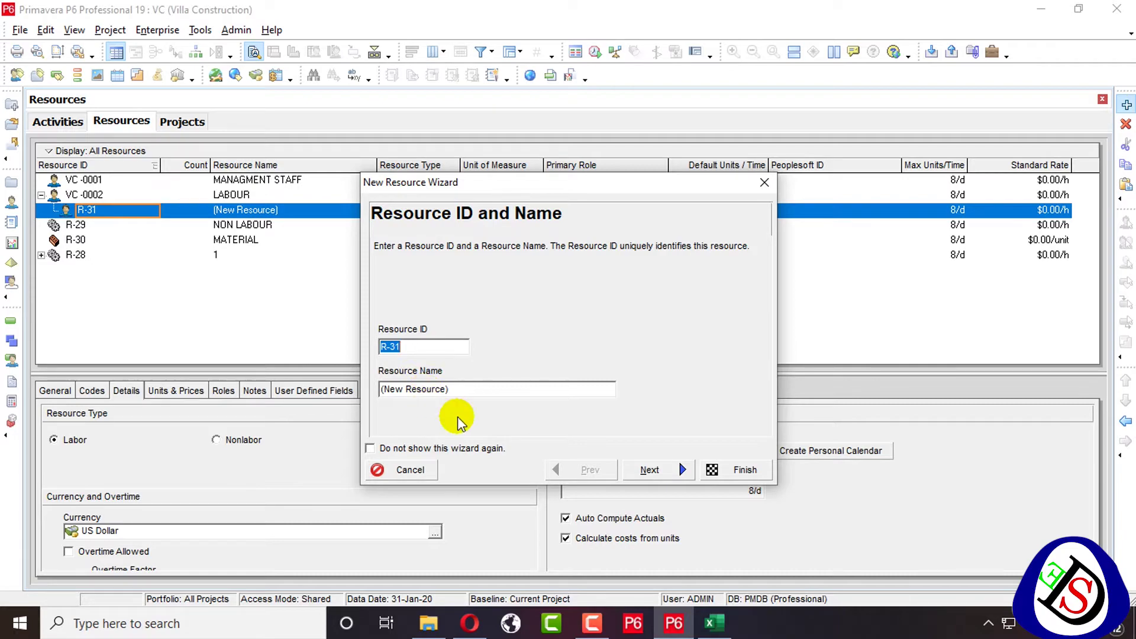
{"action": "left_click", "coordinate": [715, 623]}
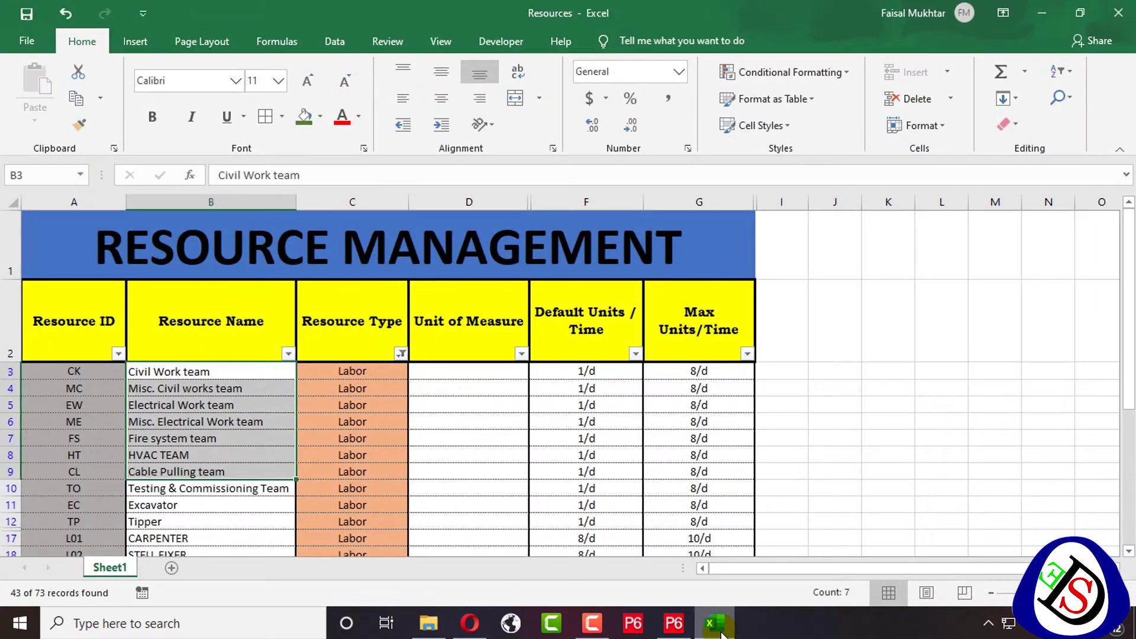
{"action": "left_click", "coordinate": [715, 623]}
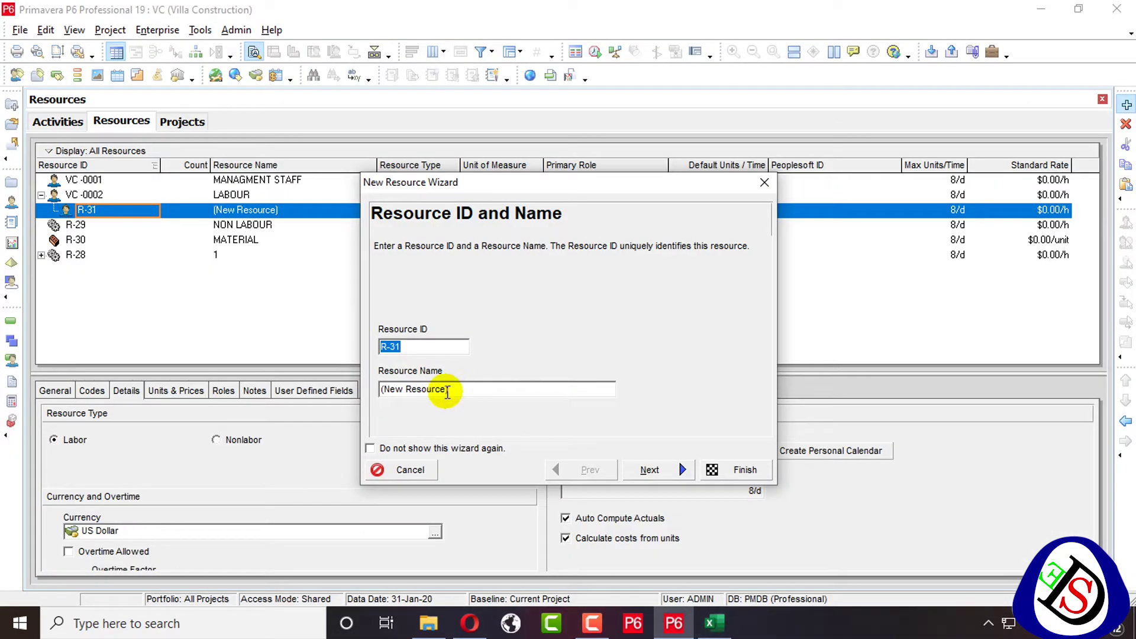
{"action": "double_click", "coordinate": [422, 346]}
{"action": "type", "text": "CK"}
{"action": "key", "text": "Tab"}
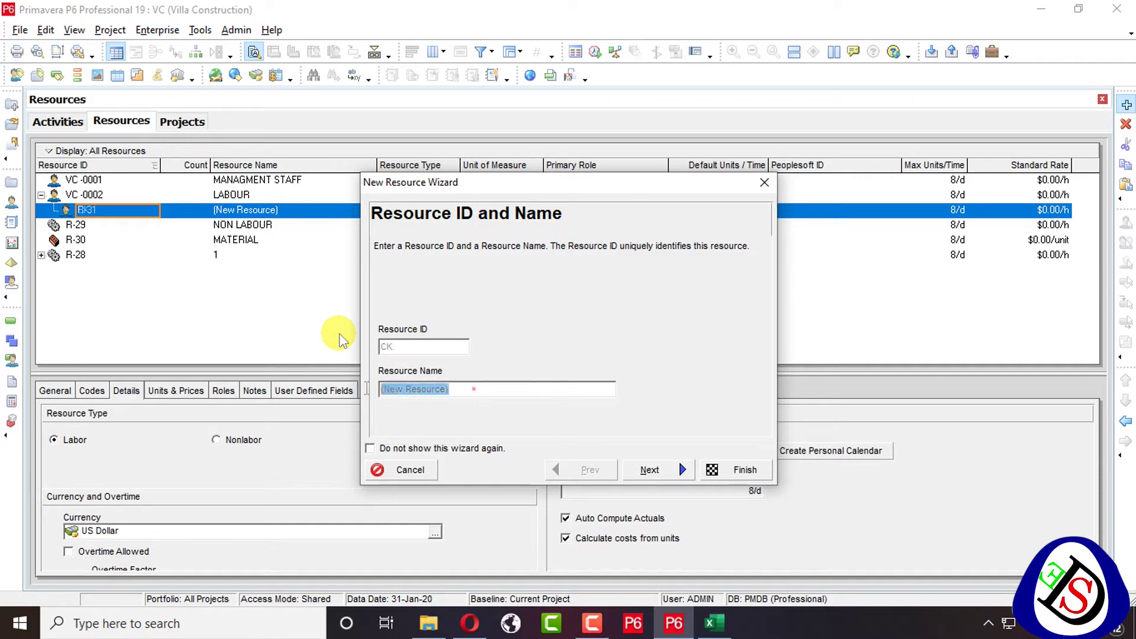
Name the new CK resource Civil Work team, taking the name from the Excel resource list
{"action": "key", "text": "alt+Tab"}
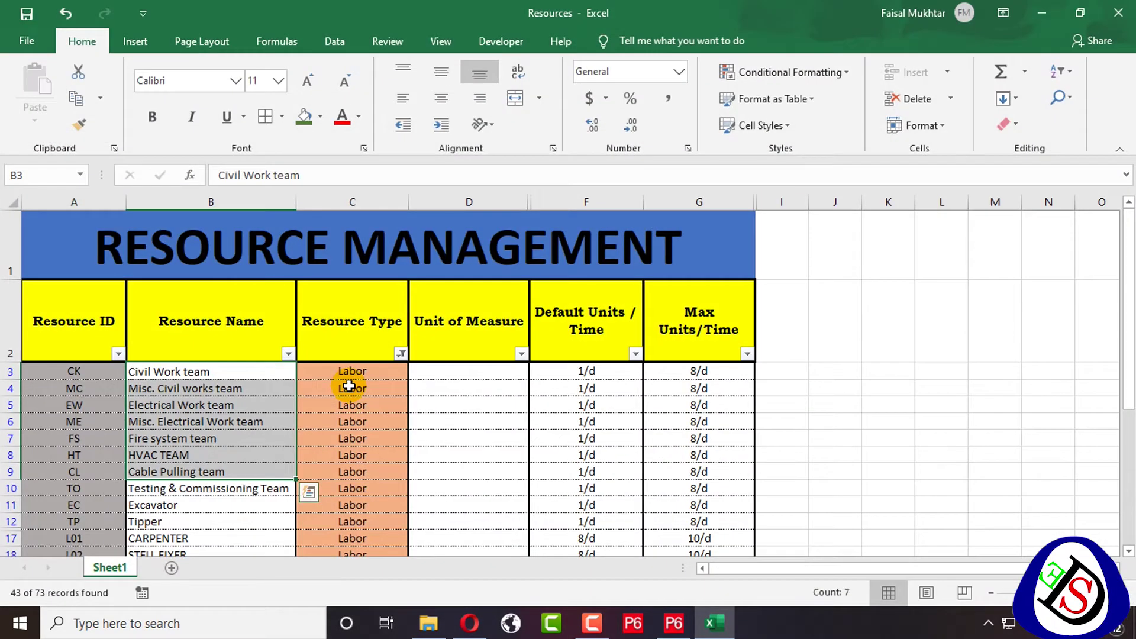
{"action": "key", "text": "alt+Tab"}
{"action": "key", "text": "alt+Tab"}
{"action": "double_click", "coordinate": [270, 372]}
{"action": "double_click", "coordinate": [271, 371]}
{"action": "key", "text": "Escape"}
{"action": "key", "text": "alt+Tab"}
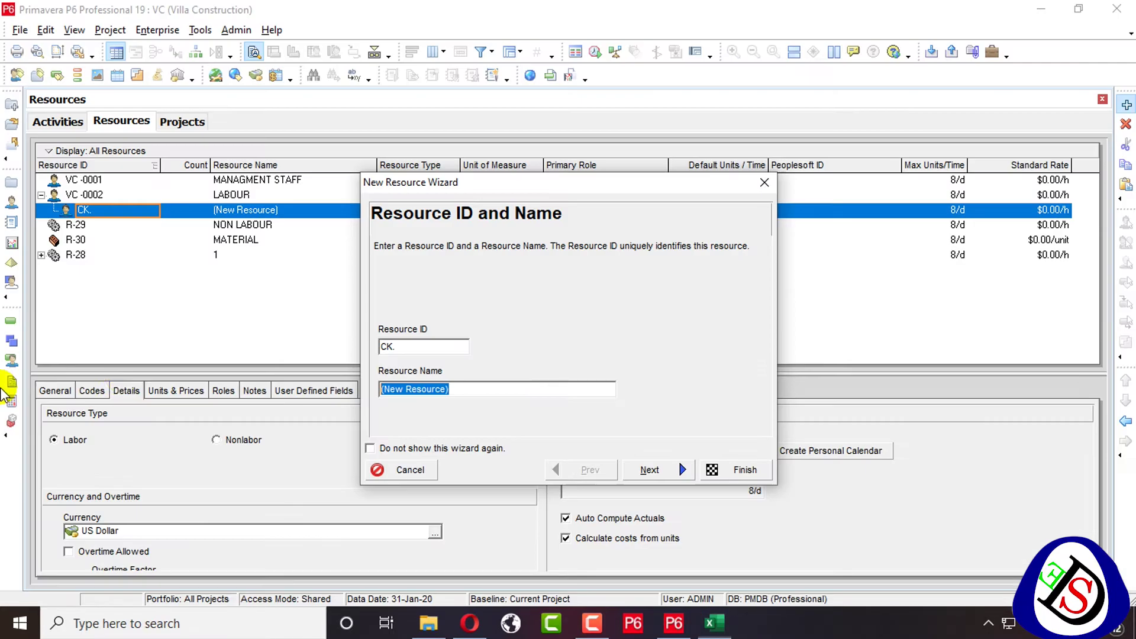
{"action": "type", "text": "Civil Work team"}
{"action": "key", "text": "alt+Tab"}
{"action": "key", "text": "alt+Tab"}
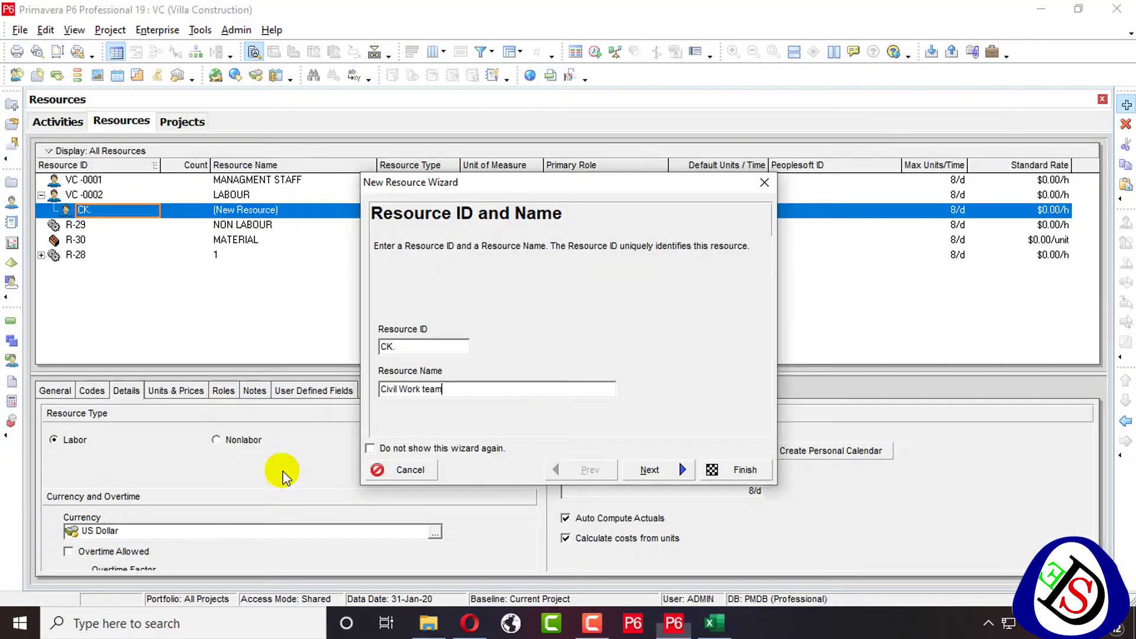
Keep Civil Work team as a Labor resource and set its default units/time to 1/d and max units/time to 2/d
{"action": "left_click", "coordinate": [682, 470]}
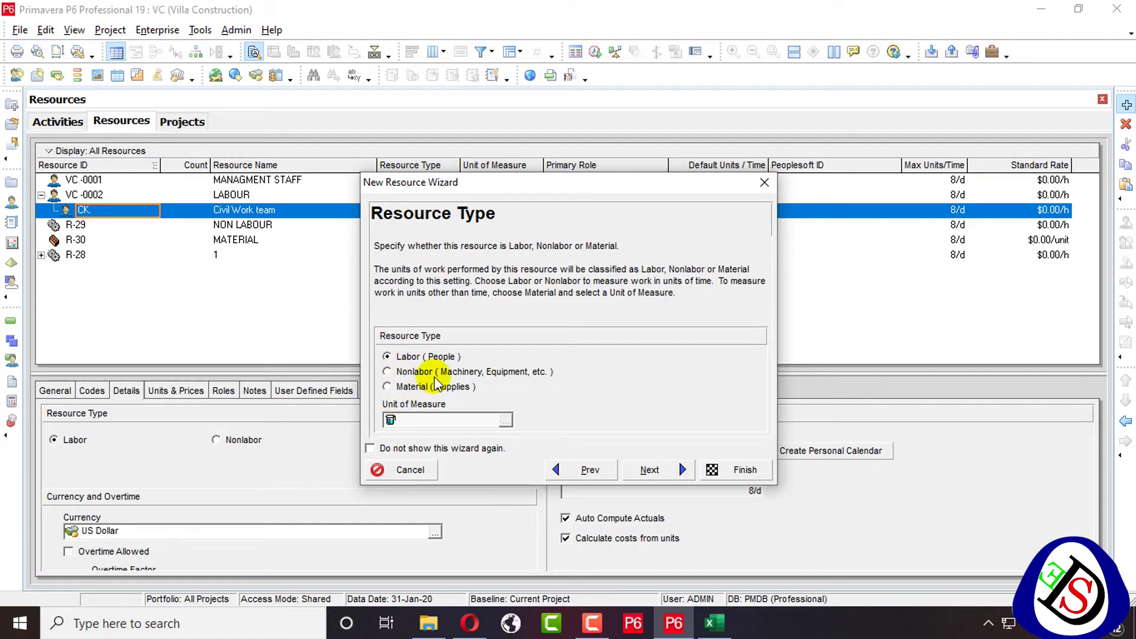
{"action": "left_click", "coordinate": [651, 469]}
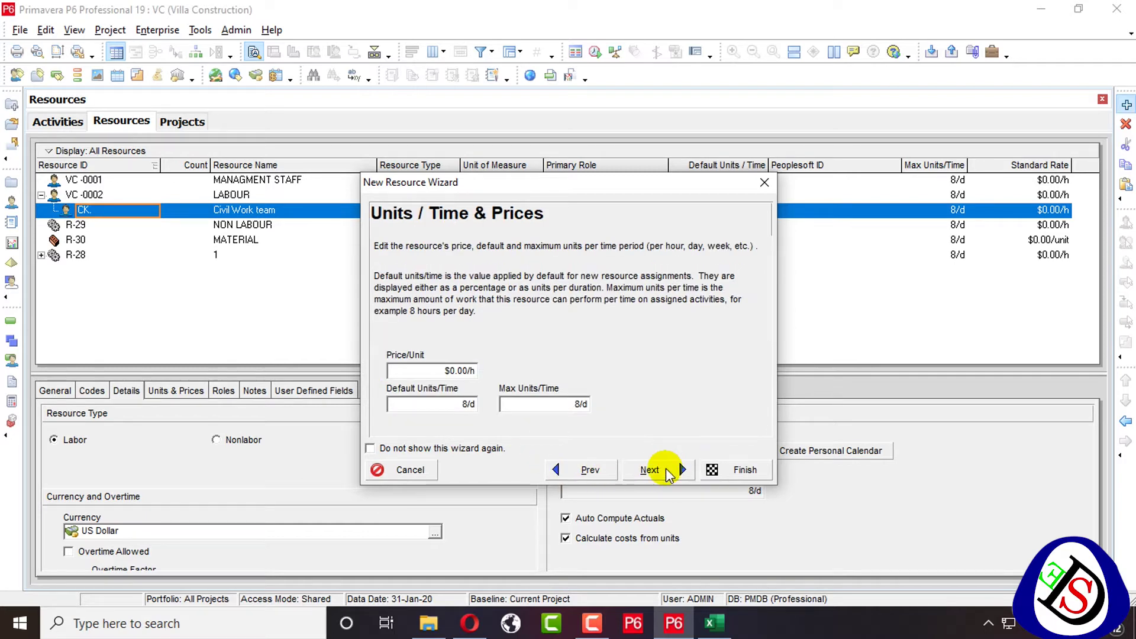
{"action": "left_click", "coordinate": [429, 369]}
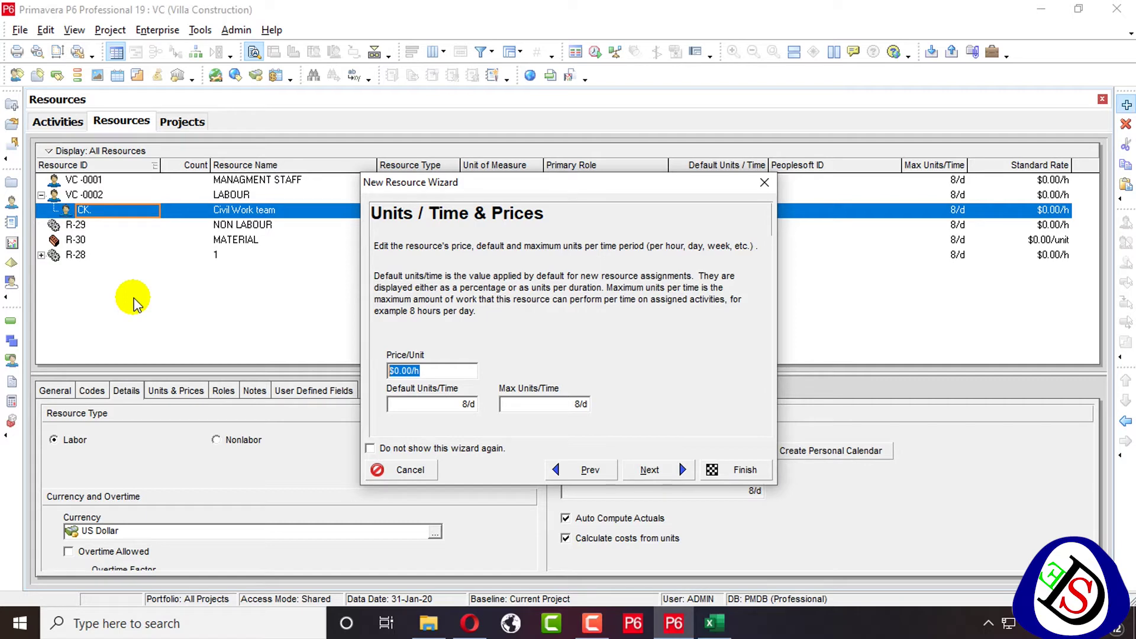
{"action": "left_click", "coordinate": [453, 403]}
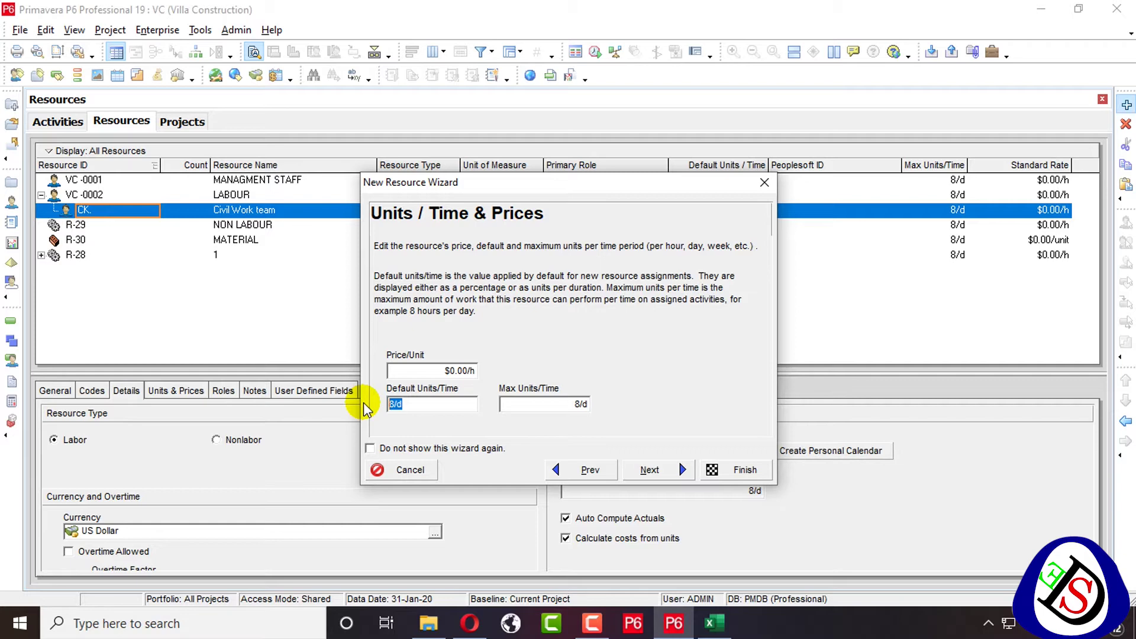
{"action": "type", "text": "1"}
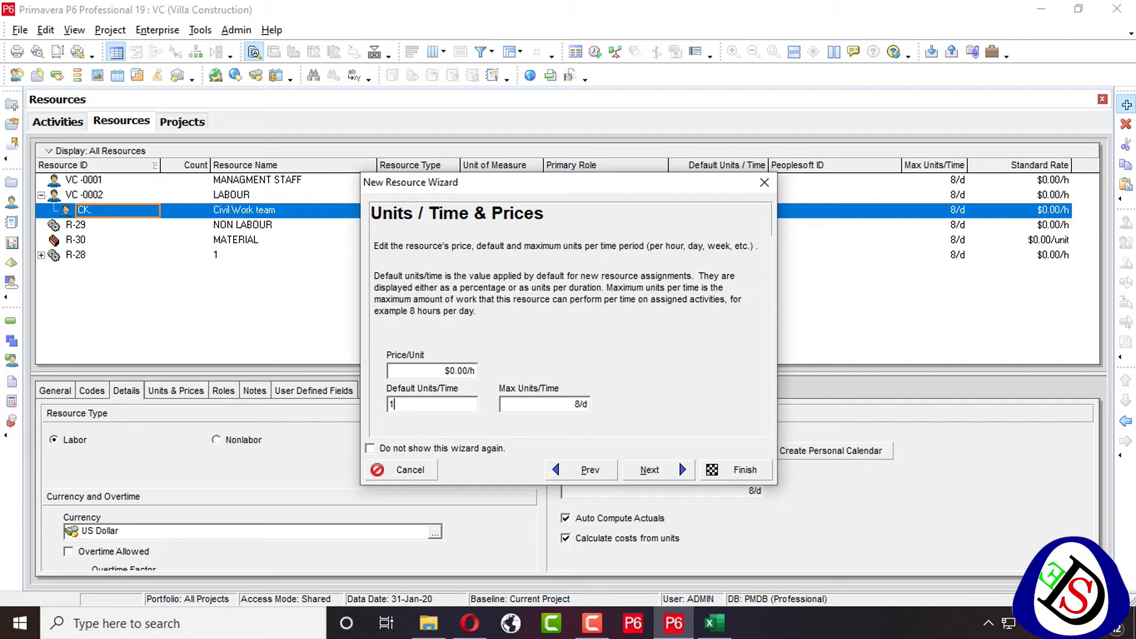
{"action": "left_click", "coordinate": [549, 402]}
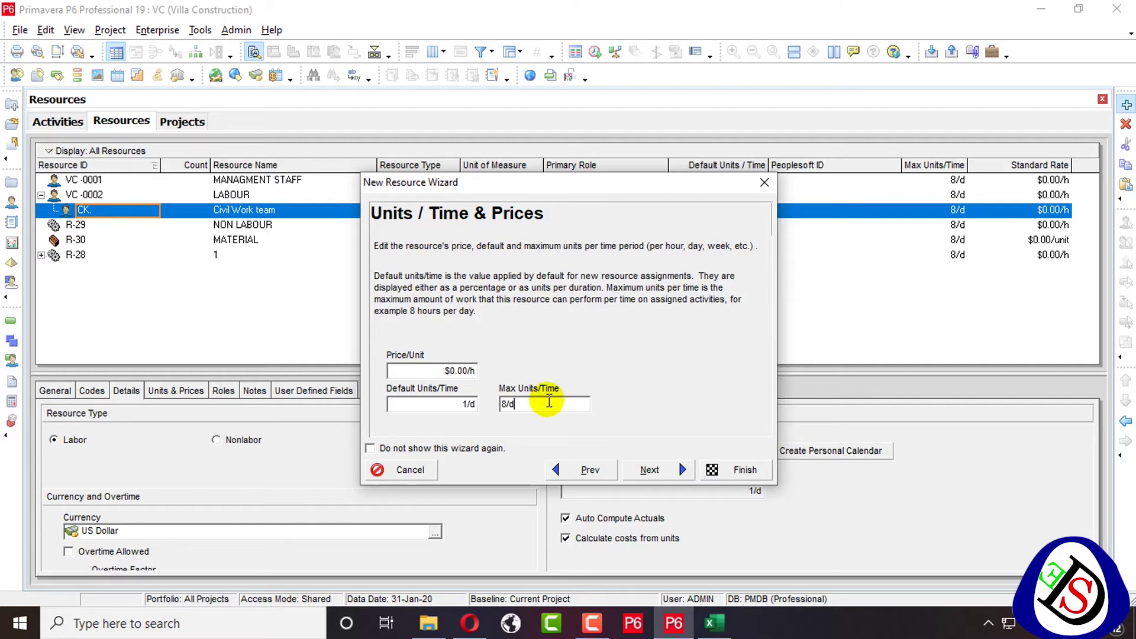
{"action": "left_click_drag", "start_coordinate": [549, 402], "coordinate": [423, 394]}
{"action": "type", "text": "3"}
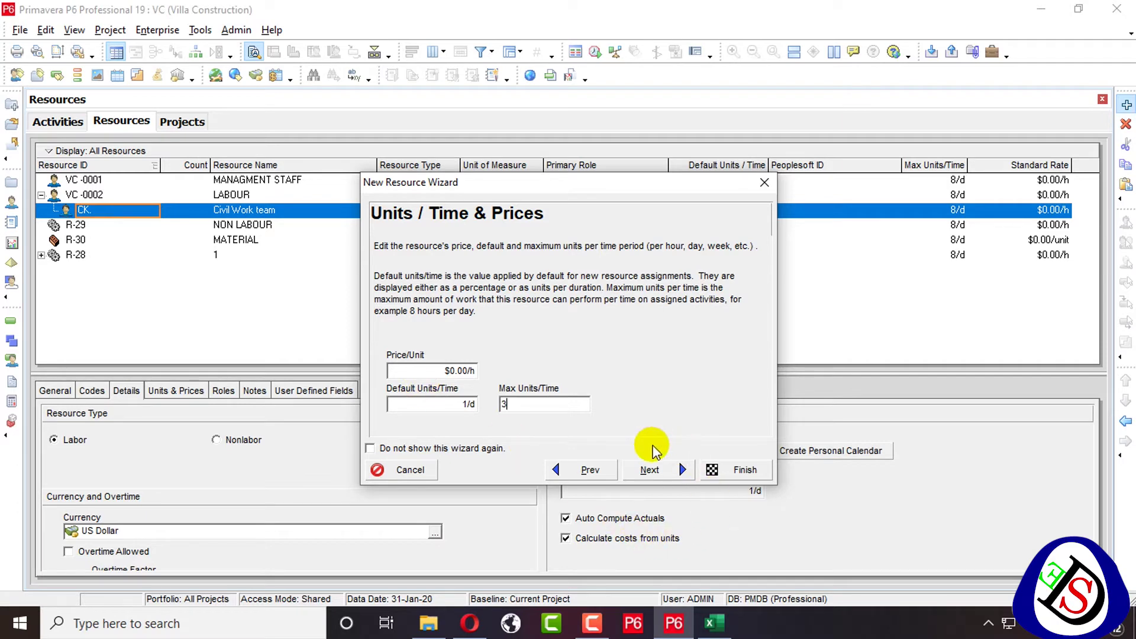
{"action": "type", "text": "2"}
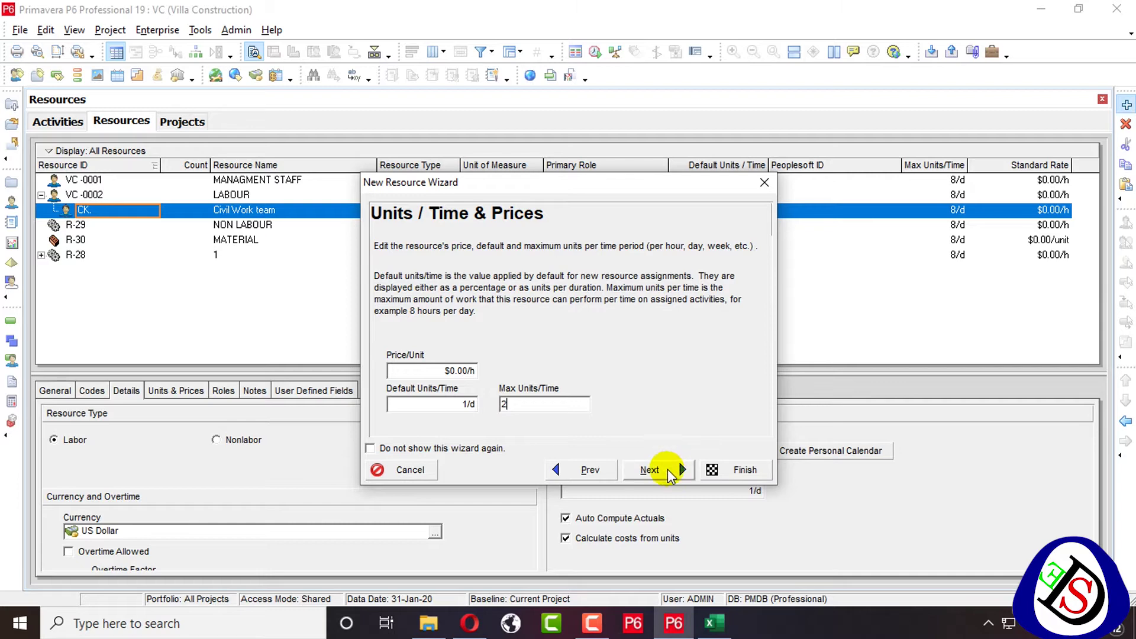
{"action": "left_click", "coordinate": [654, 468]}
Fill in the office phone number and e-mail address for the Civil Work team resource
{"action": "left_click", "coordinate": [416, 355]}
{"action": "type", "text": "000000"}
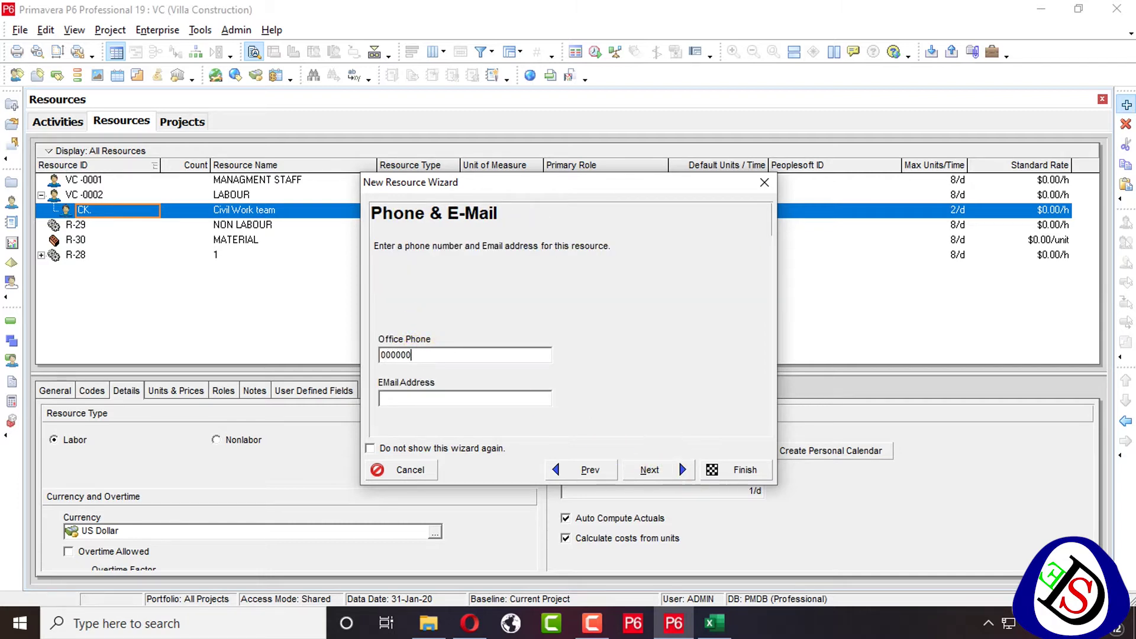
{"action": "left_click", "coordinate": [496, 391]}
{"action": "left_click", "coordinate": [496, 398]}
{"action": "type", "text": "ABC"}
{"action": "left_click", "coordinate": [649, 470]}
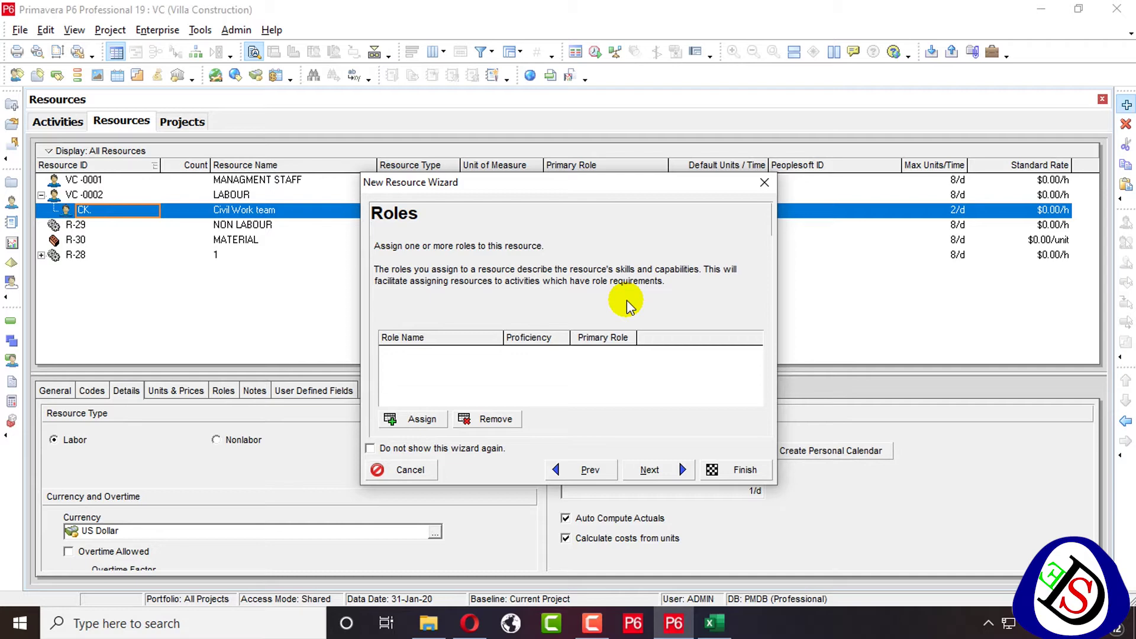
Leave the resource without roles and choose to use an existing calendar instead of a new personal one
{"action": "left_click", "coordinate": [649, 469]}
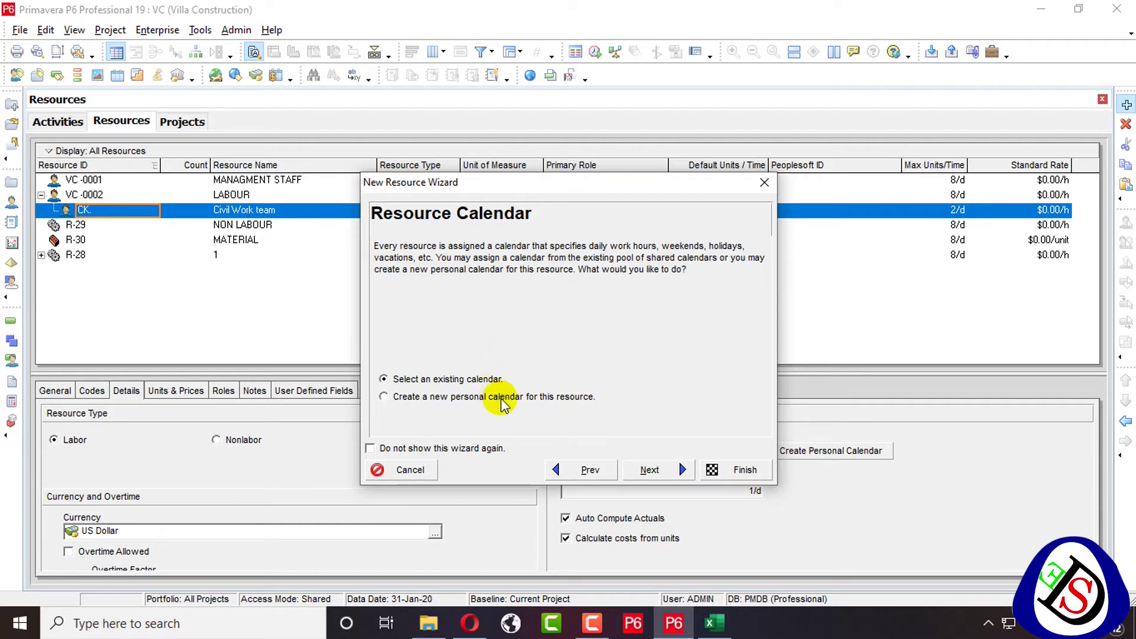
{"action": "left_click", "coordinate": [479, 398]}
{"action": "left_click", "coordinate": [476, 393]}
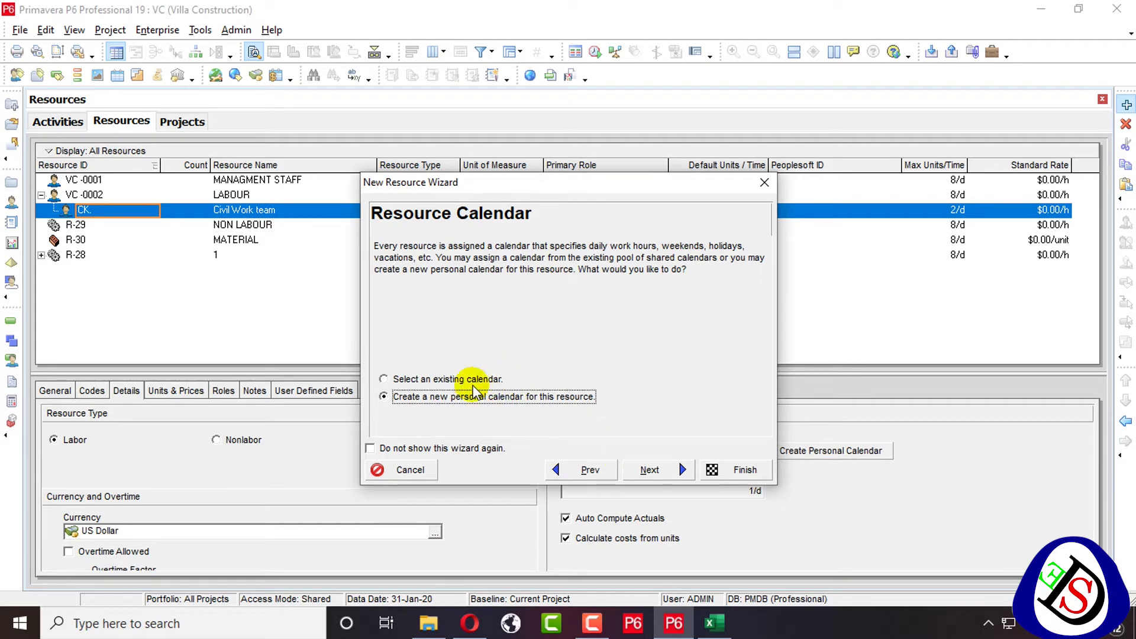
{"action": "left_click", "coordinate": [470, 378]}
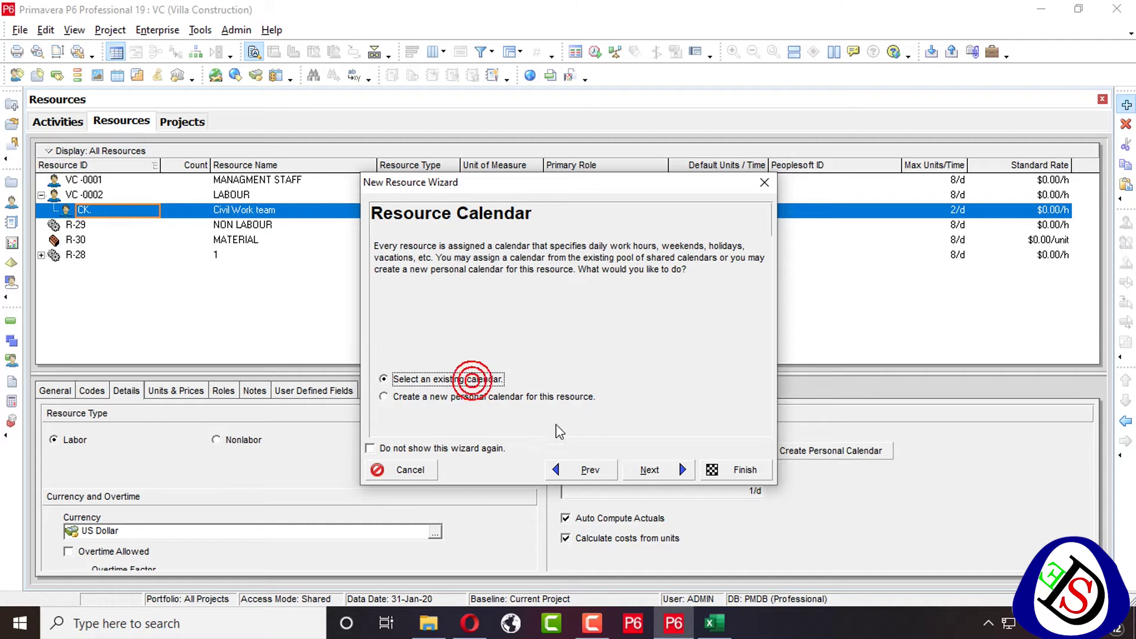
{"action": "left_click", "coordinate": [649, 469]}
Look through the existing global calendars and the calendar display options without choosing another calendar
{"action": "left_click", "coordinate": [524, 395]}
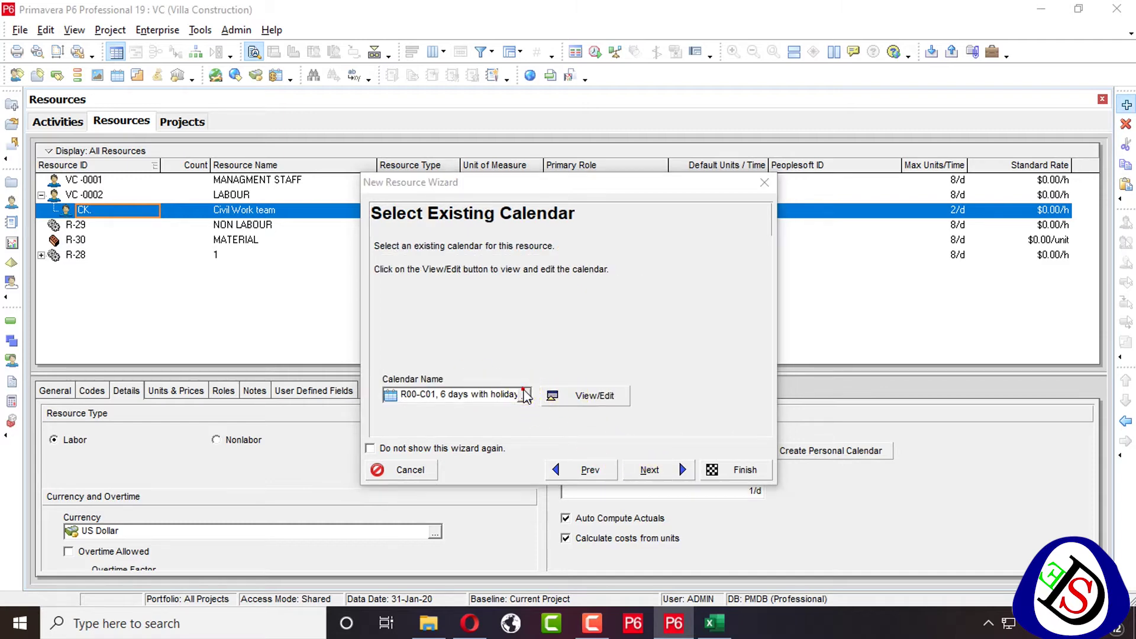
{"action": "left_click", "coordinate": [524, 395]}
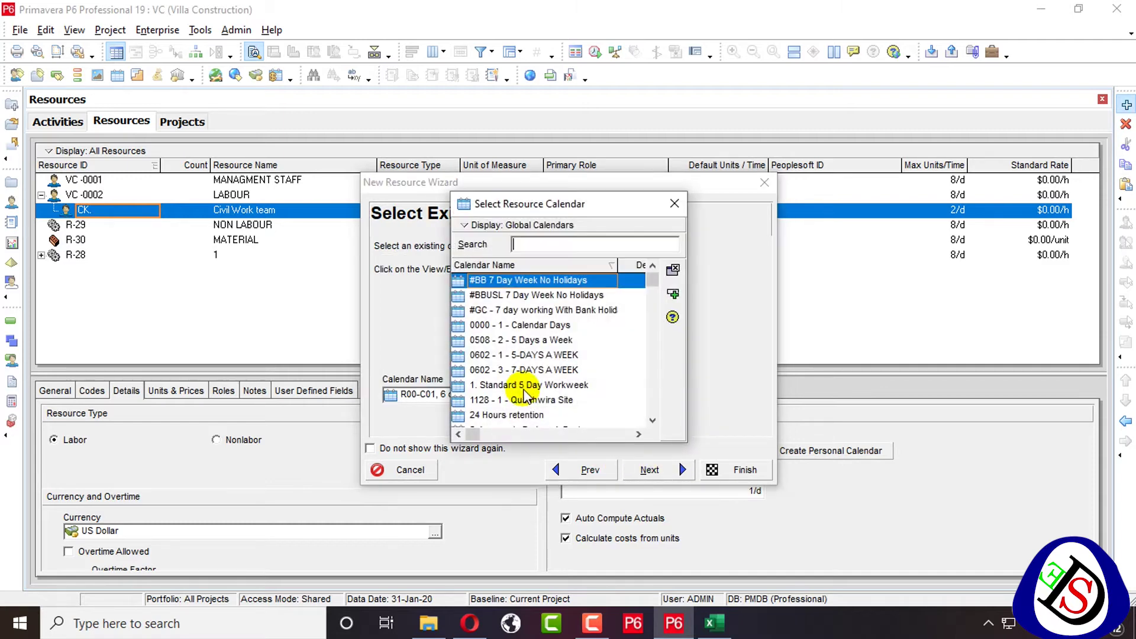
{"action": "left_click", "coordinate": [520, 224]}
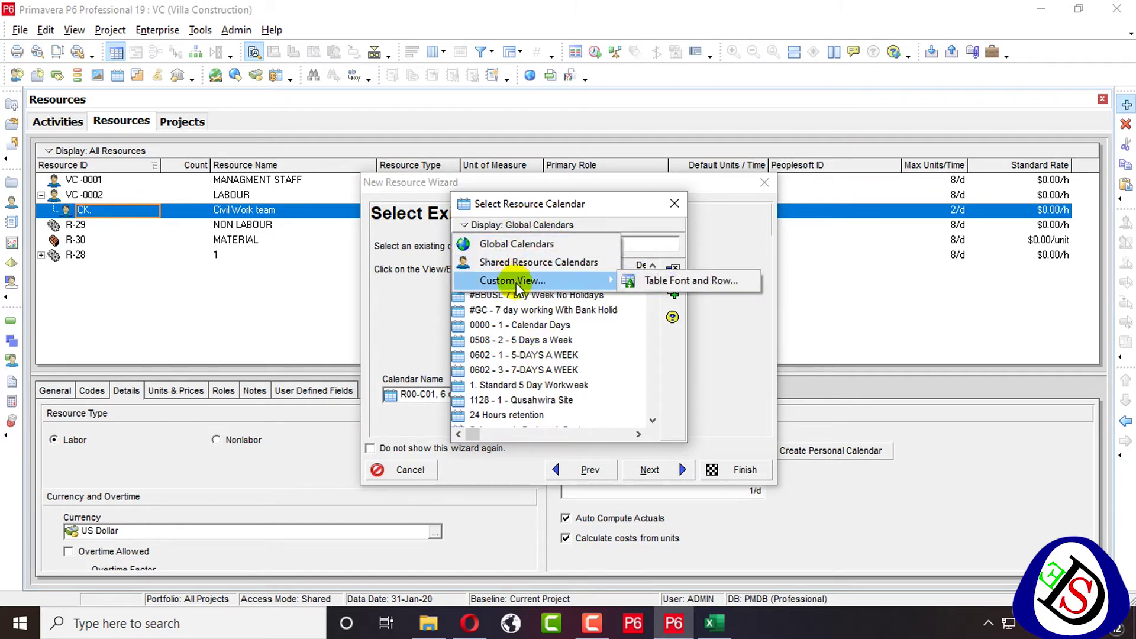
{"action": "left_click", "coordinate": [520, 266]}
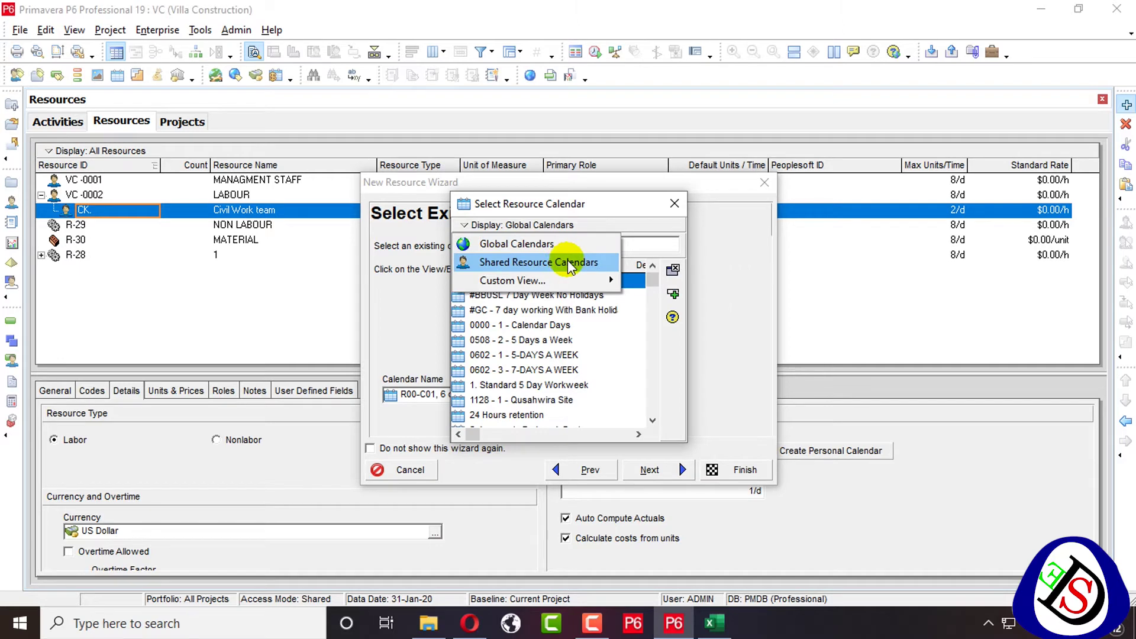
{"action": "left_click", "coordinate": [636, 224]}
{"action": "left_click", "coordinate": [636, 225]}
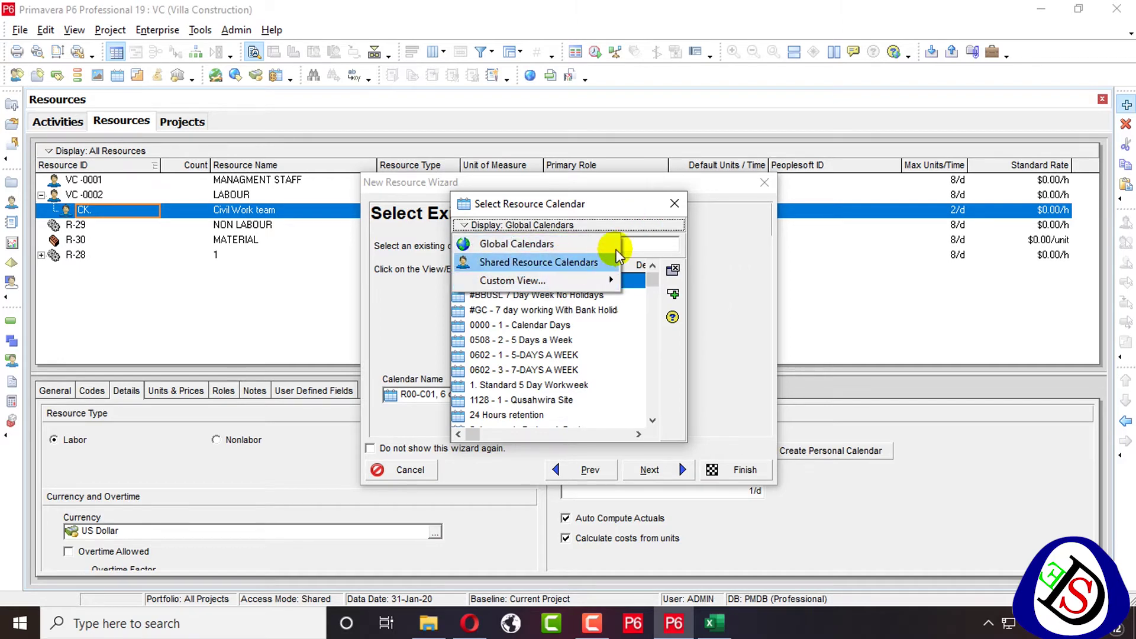
{"action": "left_click", "coordinate": [680, 246]}
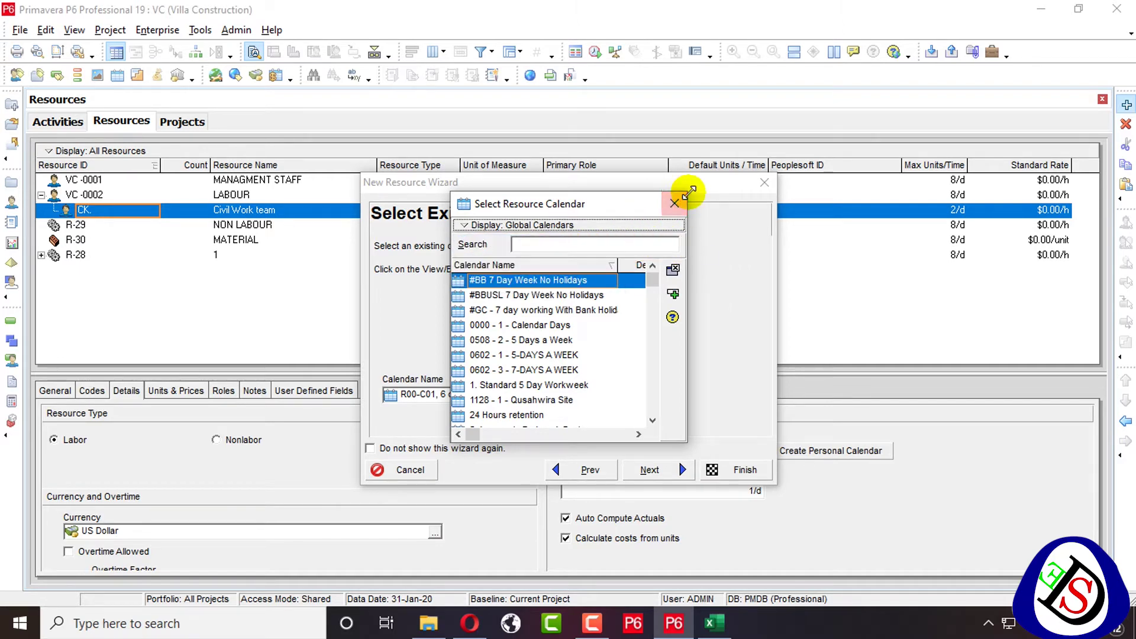
{"action": "left_click", "coordinate": [674, 204]}
Keep the assigned calendar and auto-computed actuals, and finish creating the Civil Work team resource
{"action": "left_click", "coordinate": [655, 468]}
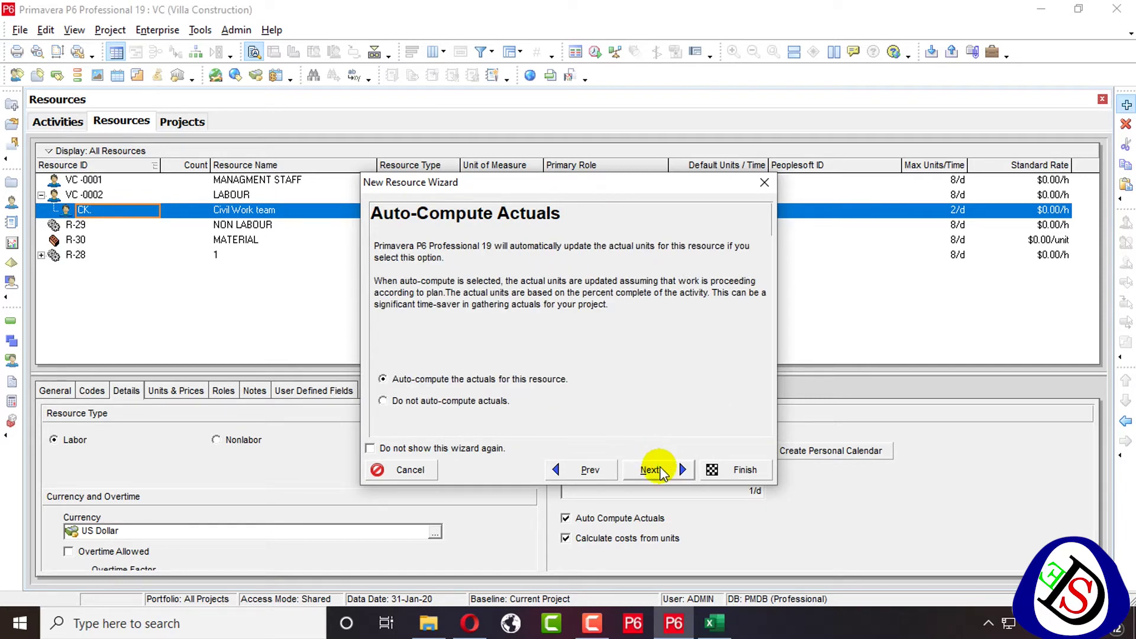
{"action": "left_click", "coordinate": [658, 469]}
{"action": "left_click", "coordinate": [719, 470]}
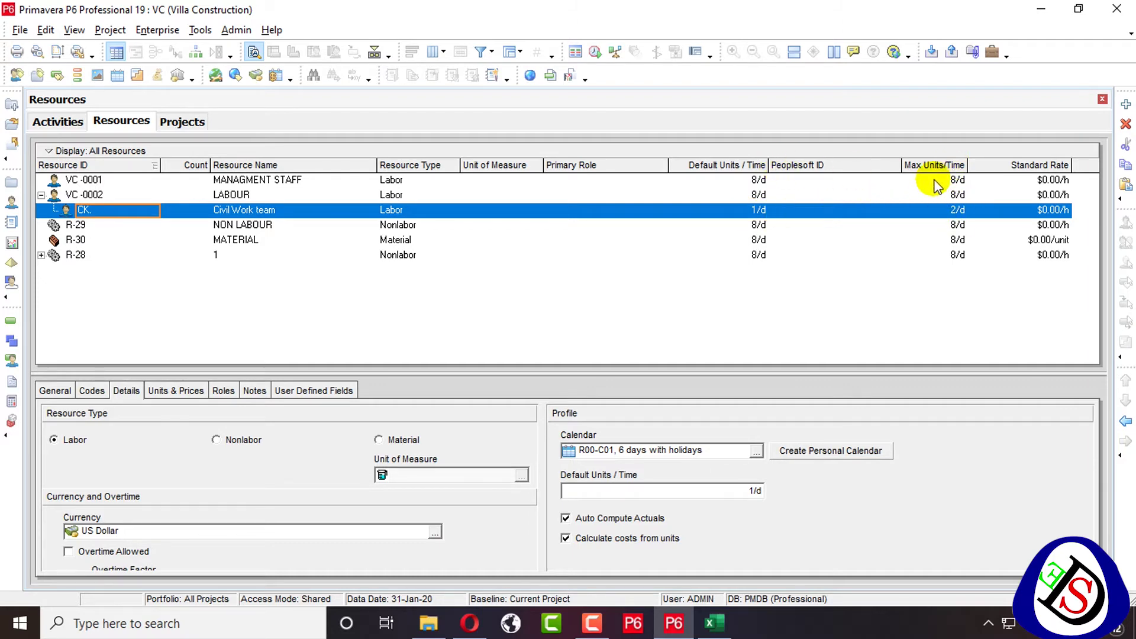
{"action": "right_click", "coordinate": [688, 162]}
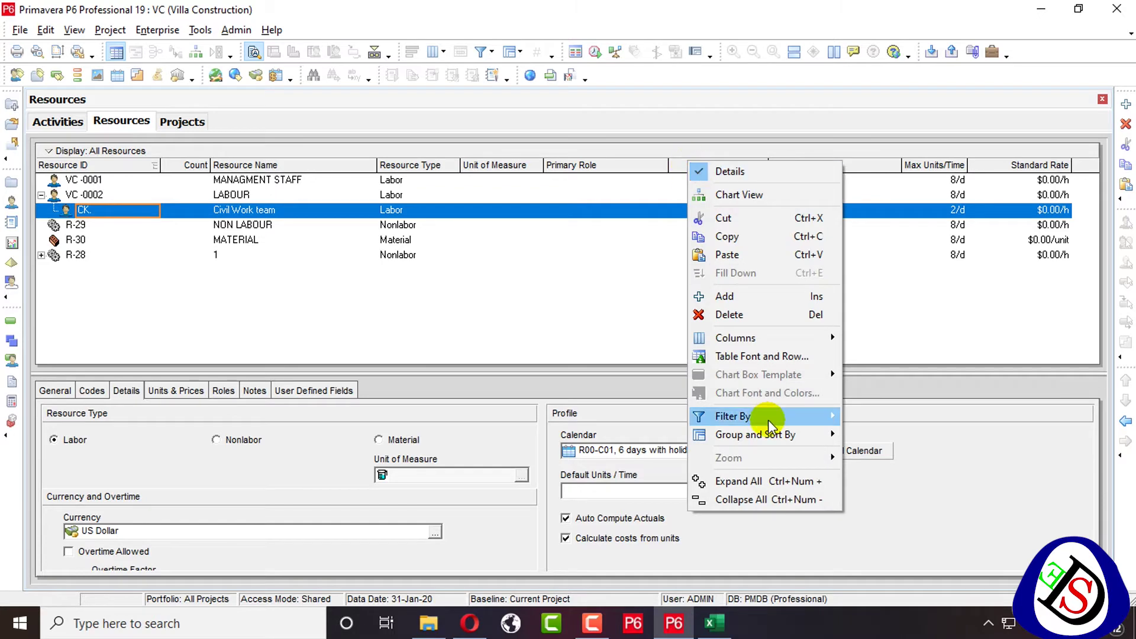
{"action": "mouse_move", "coordinate": [761, 336]}
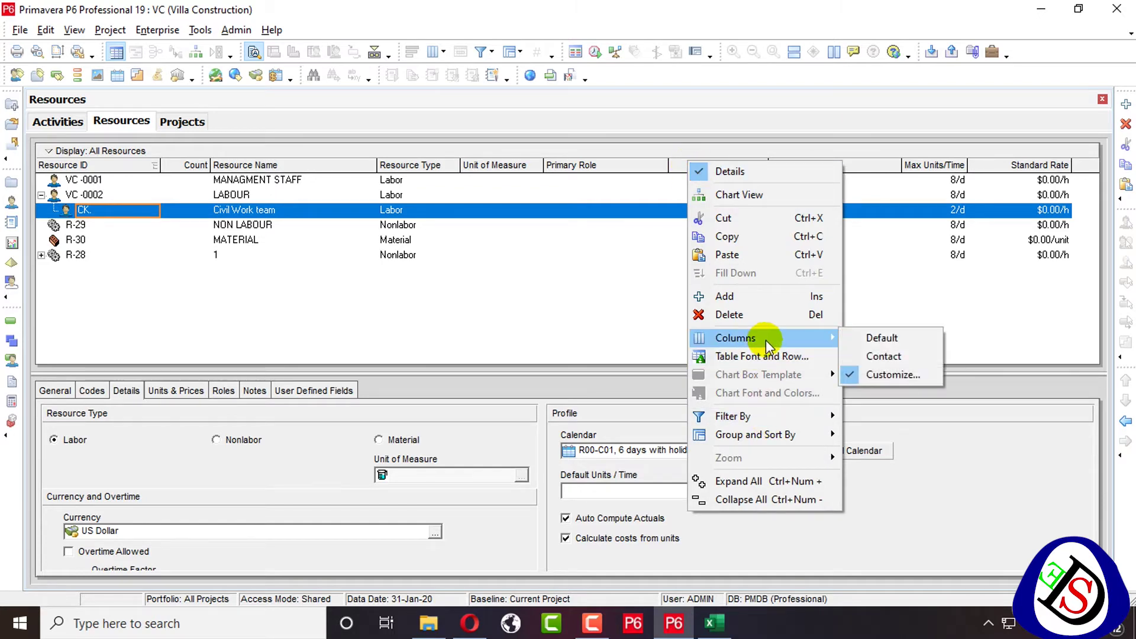
{"action": "left_click", "coordinate": [890, 373]}
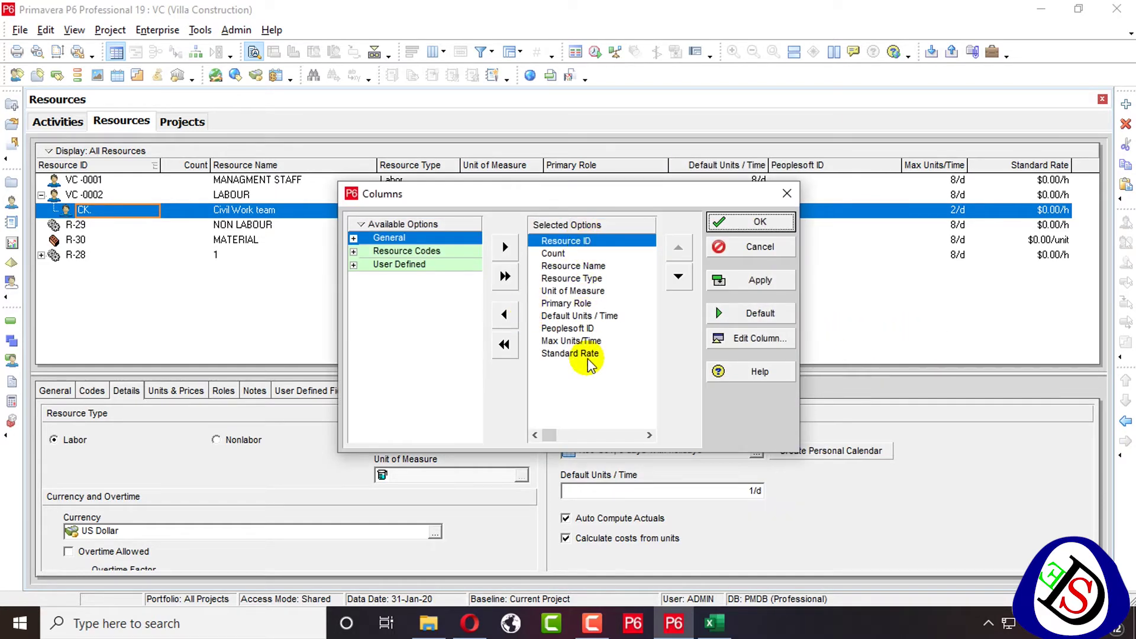
{"action": "left_click", "coordinate": [787, 194]}
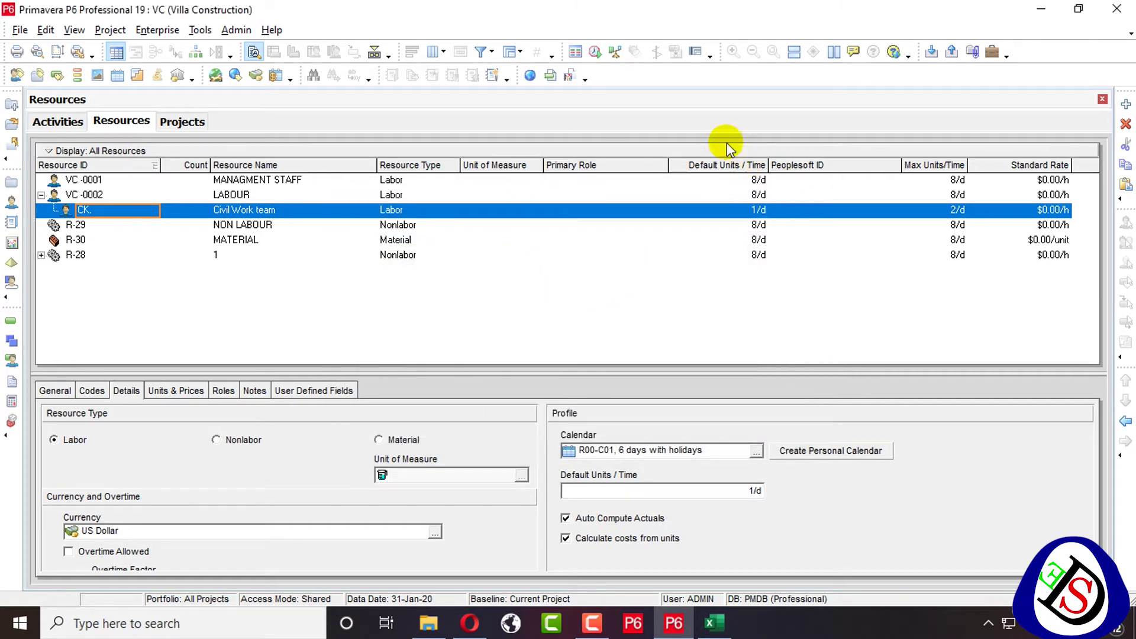
Place the Default Units / Time and Max Units/Time columns right after Resource Type, and restore the resource list's hierarchical order by Resource ID
{"action": "left_click_drag", "start_coordinate": [726, 170], "coordinate": [527, 167]}
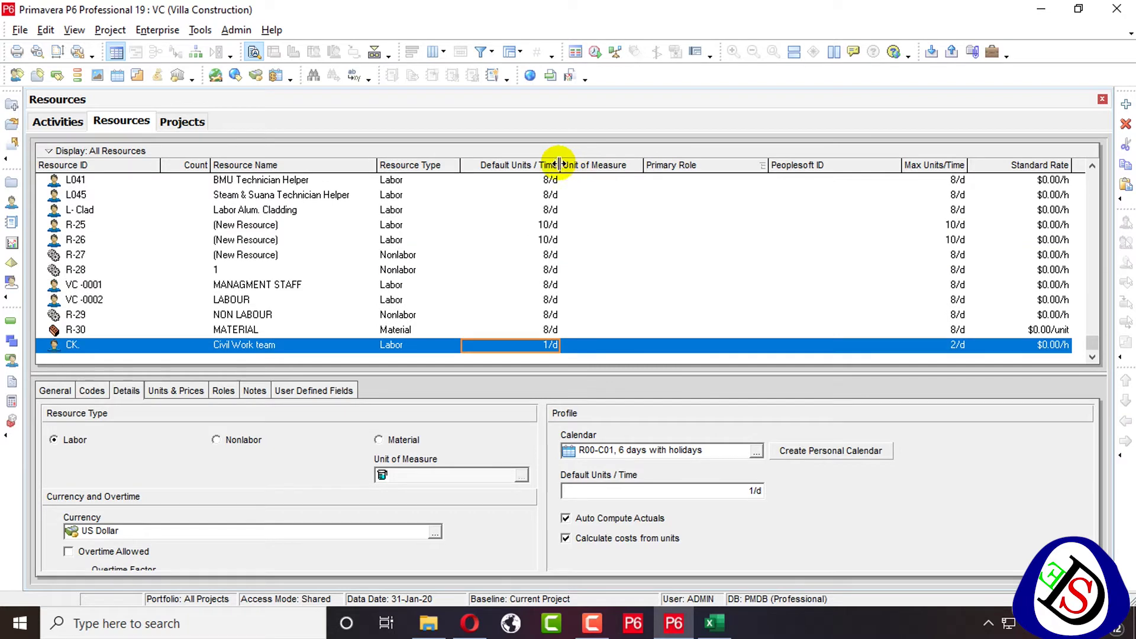
{"action": "left_click_drag", "start_coordinate": [935, 166], "coordinate": [615, 178]}
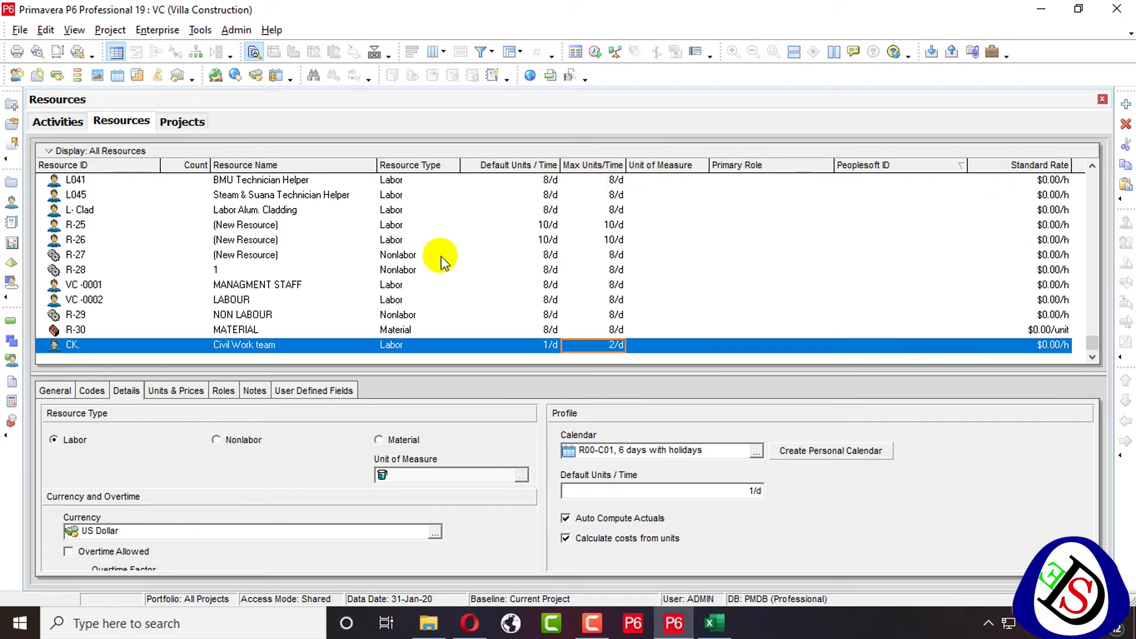
{"action": "scroll", "coordinate": [467, 247], "scroll_direction": "up", "scroll_amount": 3}
{"action": "scroll", "coordinate": [413, 261], "scroll_direction": "down", "scroll_amount": 3}
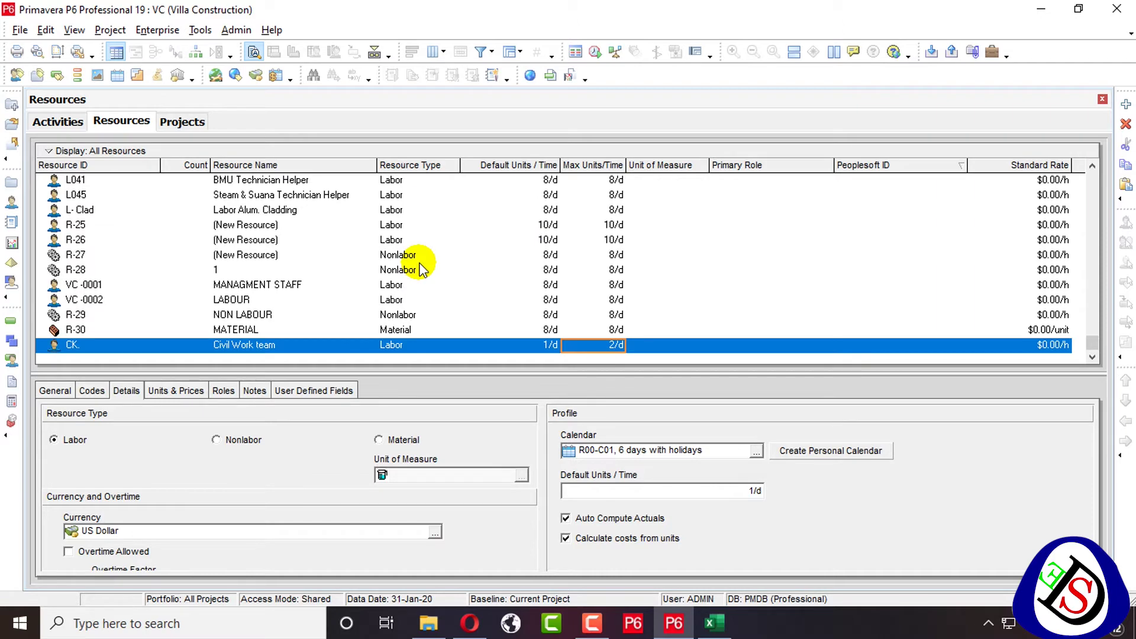
{"action": "left_click", "coordinate": [145, 214]}
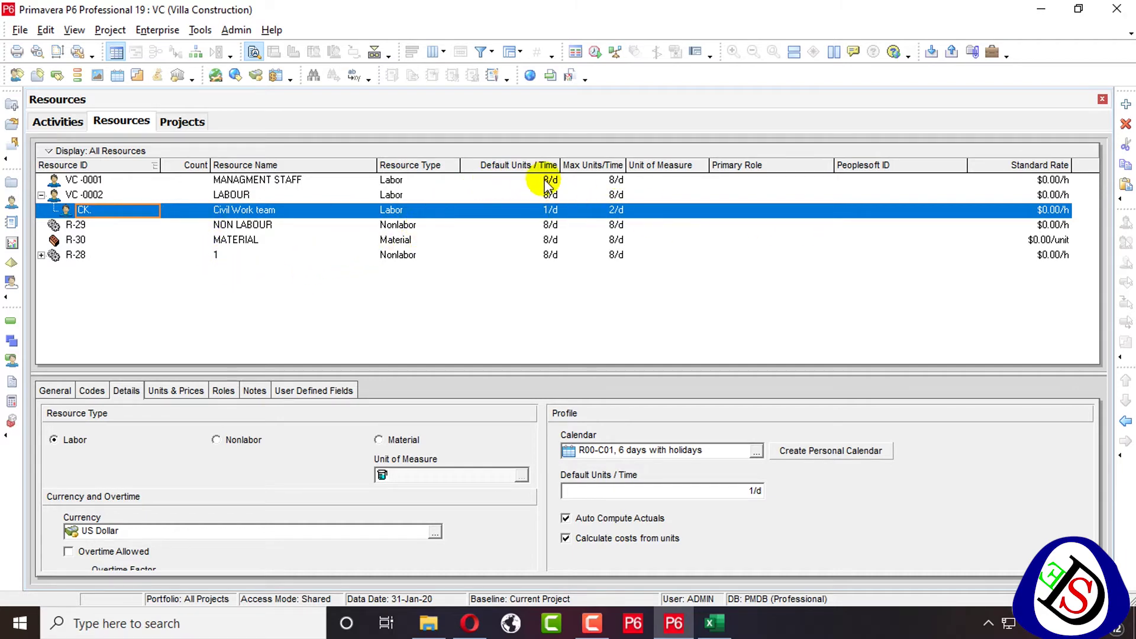
Start a new resource beneath NON LABOUR and switch to the Resources workbook in Excel to check its list
{"action": "left_click", "coordinate": [76, 225]}
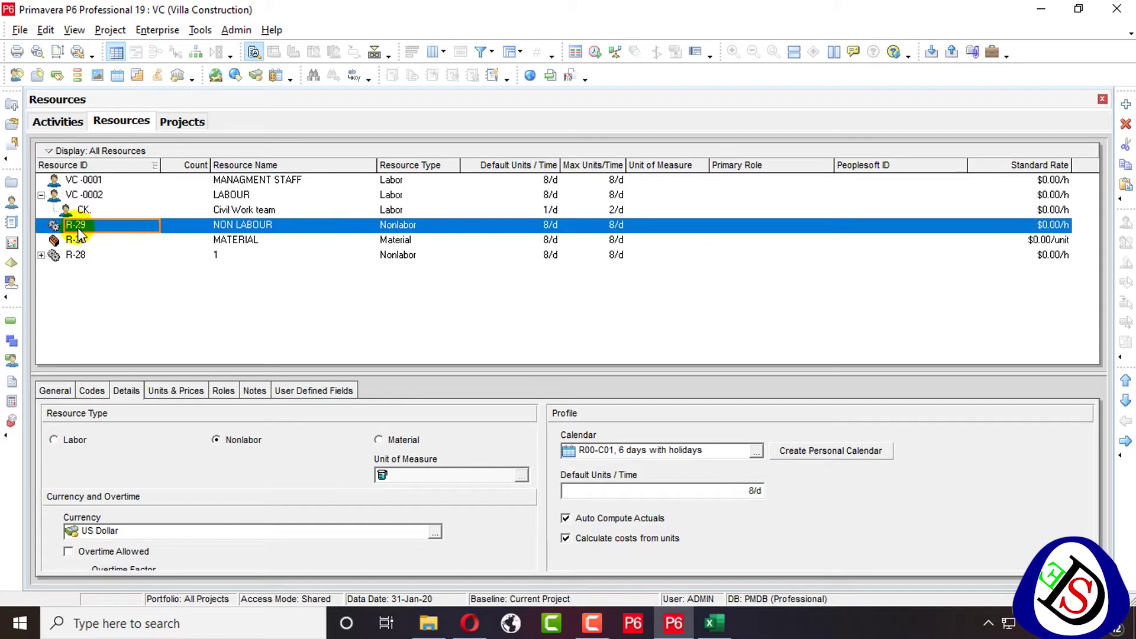
{"action": "left_click", "coordinate": [1126, 105]}
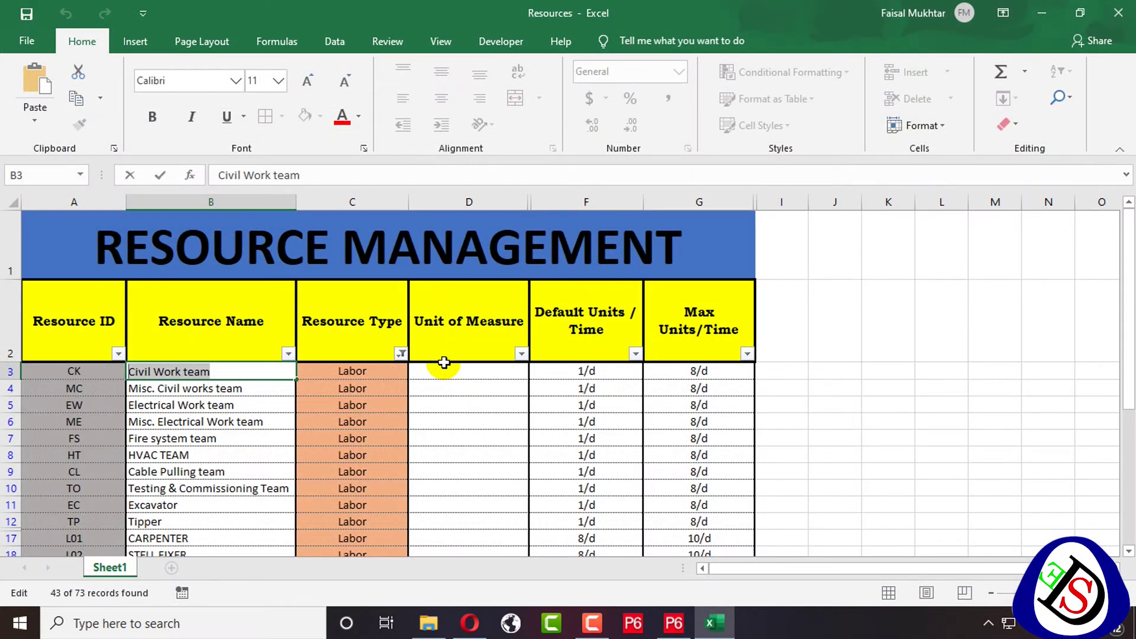
{"action": "scroll", "coordinate": [444, 362], "scroll_direction": "down", "scroll_amount": 6}
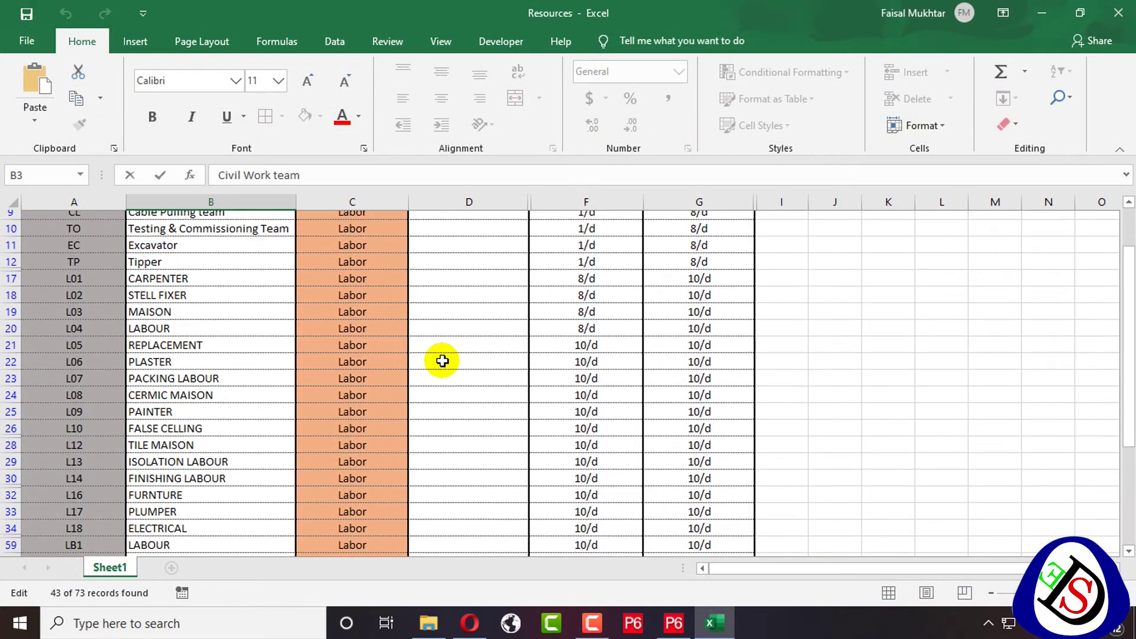
{"action": "scroll", "coordinate": [438, 358], "scroll_direction": "up", "scroll_amount": 6}
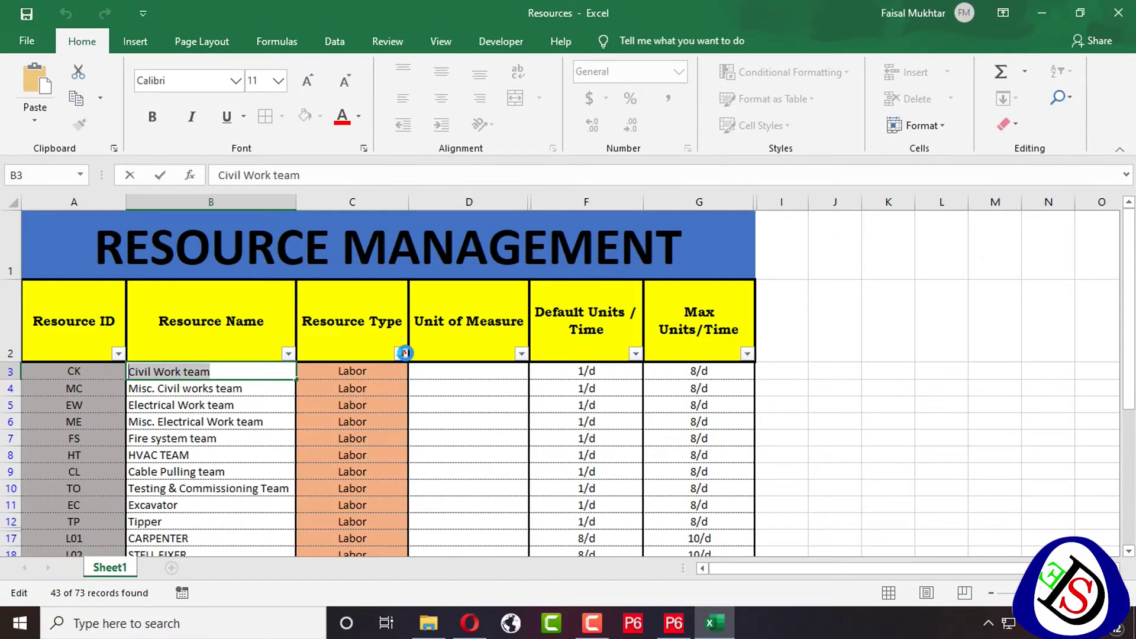
Filter the sheet's Resource Type column to show only Nonlabor resources
{"action": "left_click", "coordinate": [401, 353]}
{"action": "left_click", "coordinate": [254, 214]}
{"action": "left_click", "coordinate": [255, 200]}
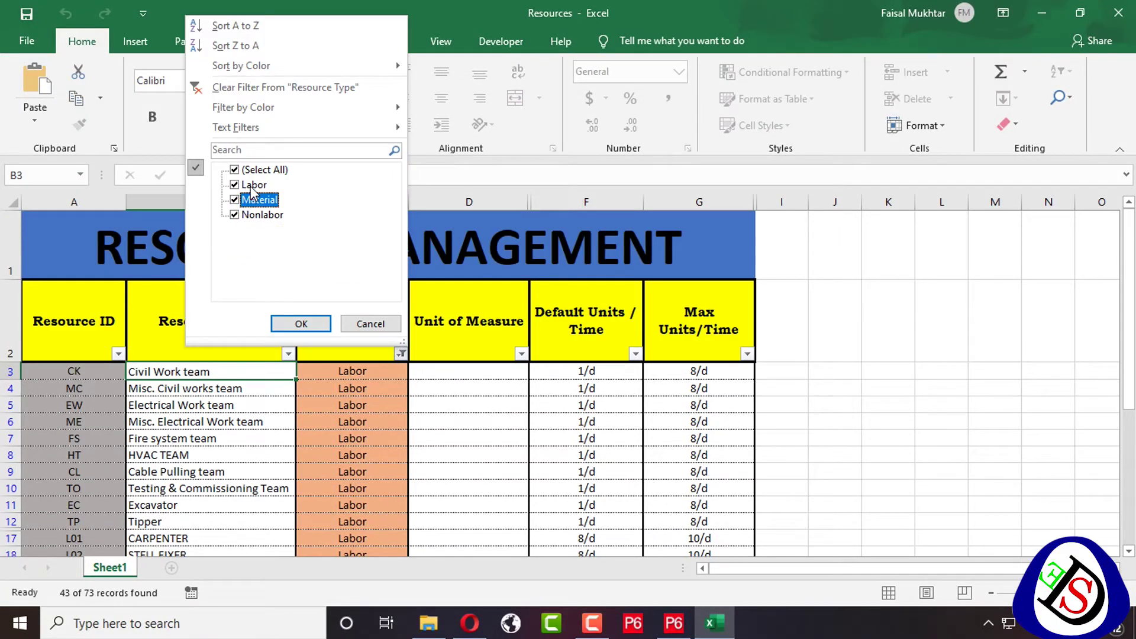
{"action": "left_click", "coordinate": [248, 184]}
{"action": "left_click", "coordinate": [254, 200]}
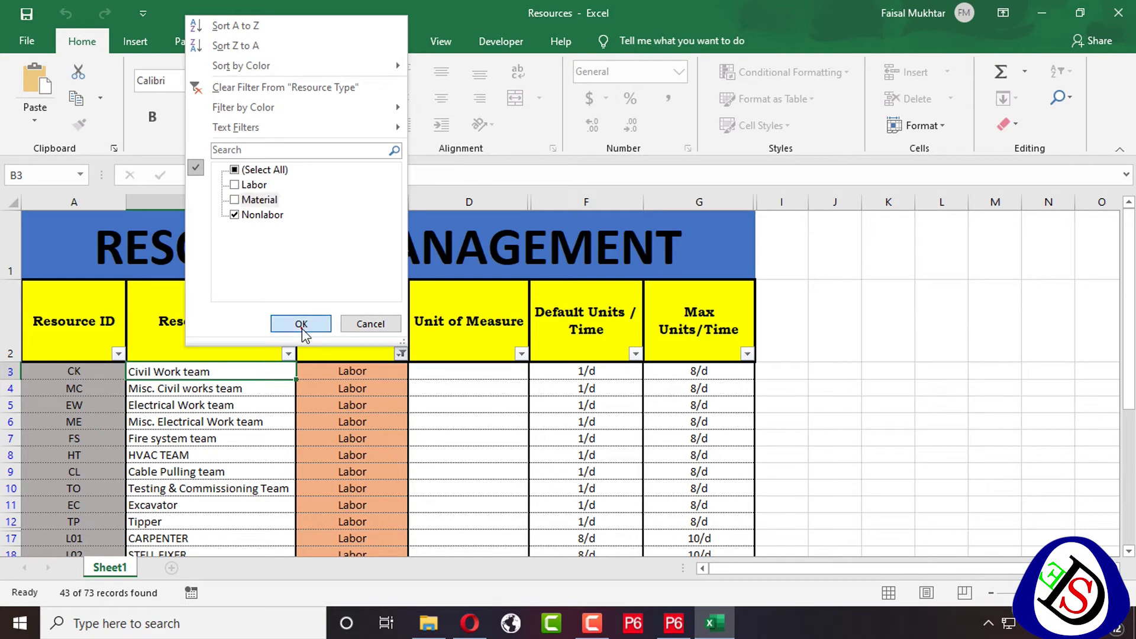
{"action": "left_click", "coordinate": [301, 323]}
{"action": "scroll", "coordinate": [303, 324], "scroll_direction": "down", "scroll_amount": 1}
Switch back to Primavera P6 and identify the new resource as E01-1, EXCAVATOR, keeping the Nonlabor type
{"action": "key", "text": "alt+Tab"}
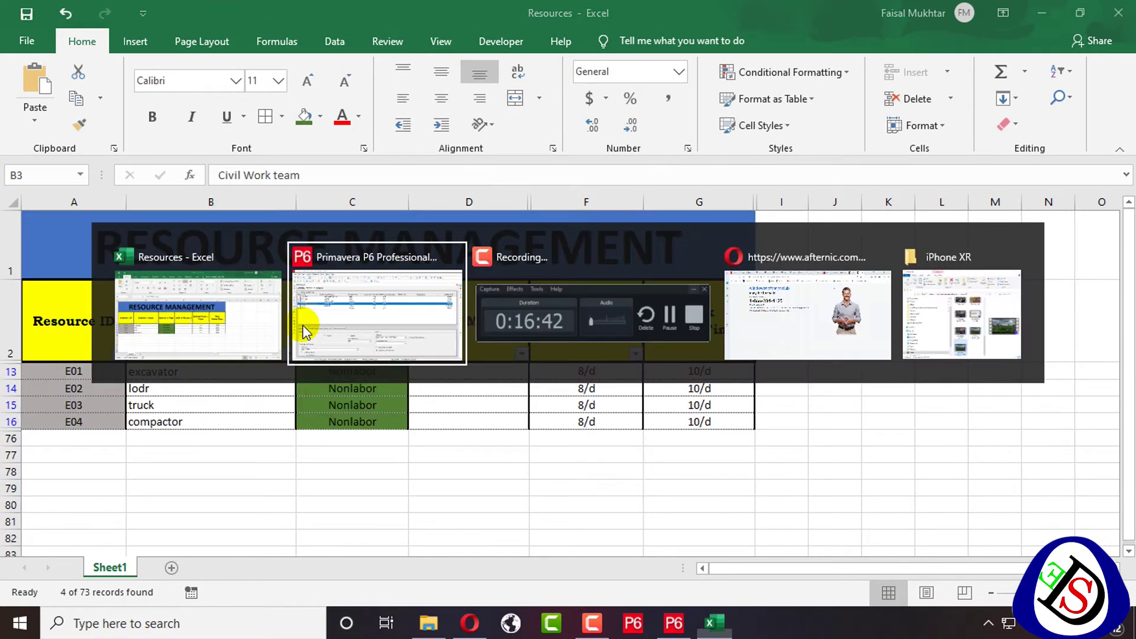
{"action": "key", "text": "alt+Tab"}
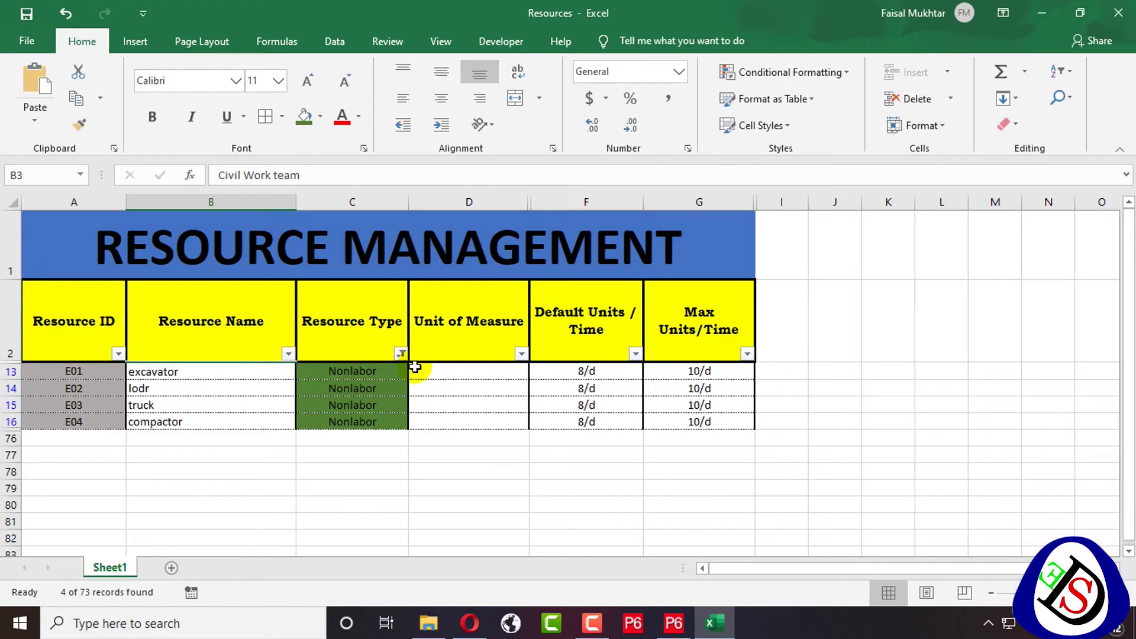
{"action": "key", "text": "alt+Tab"}
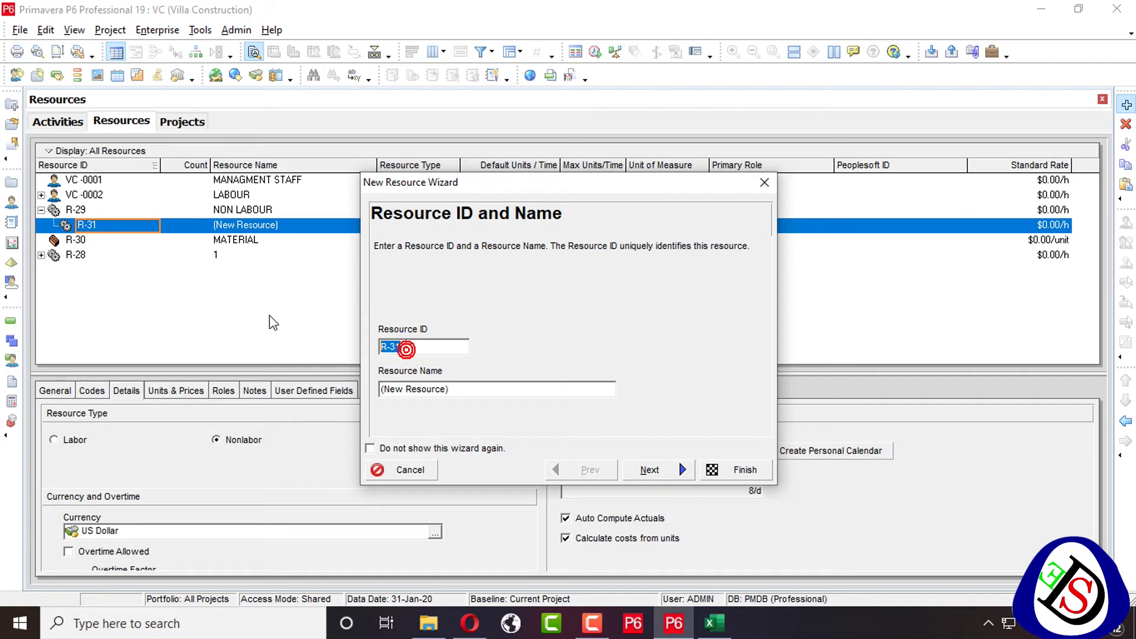
{"action": "key", "text": "BackSpace"}
{"action": "type", "text": "e"}
{"action": "type", "text": "01-1"}
{"action": "key", "text": "Tab"}
{"action": "type", "text": "EXCA"}
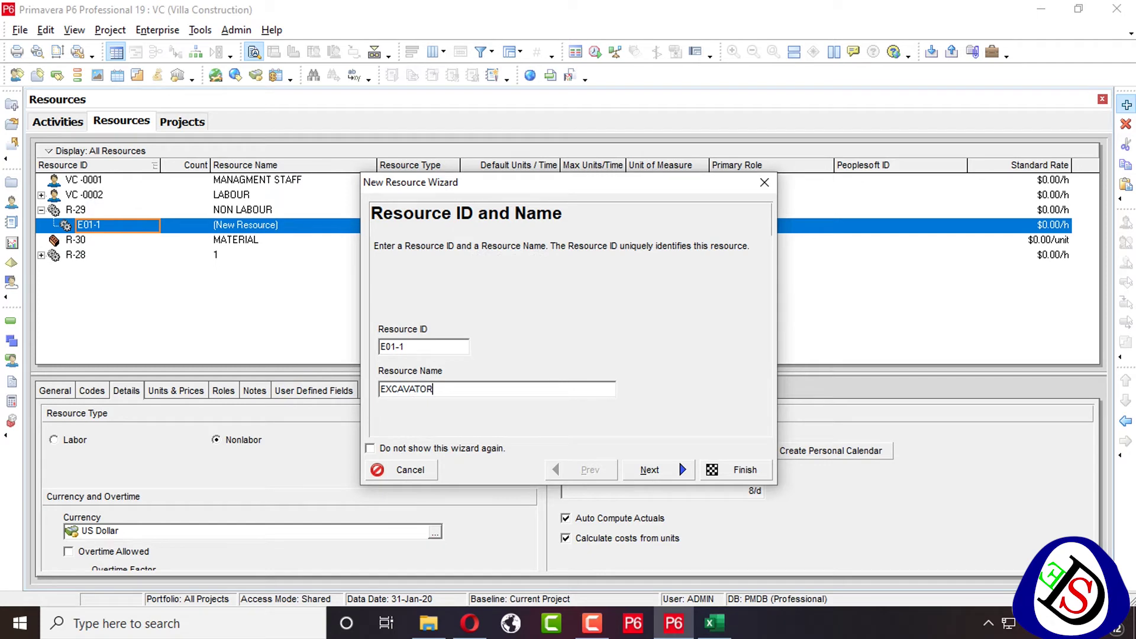
{"action": "left_click", "coordinate": [647, 469]}
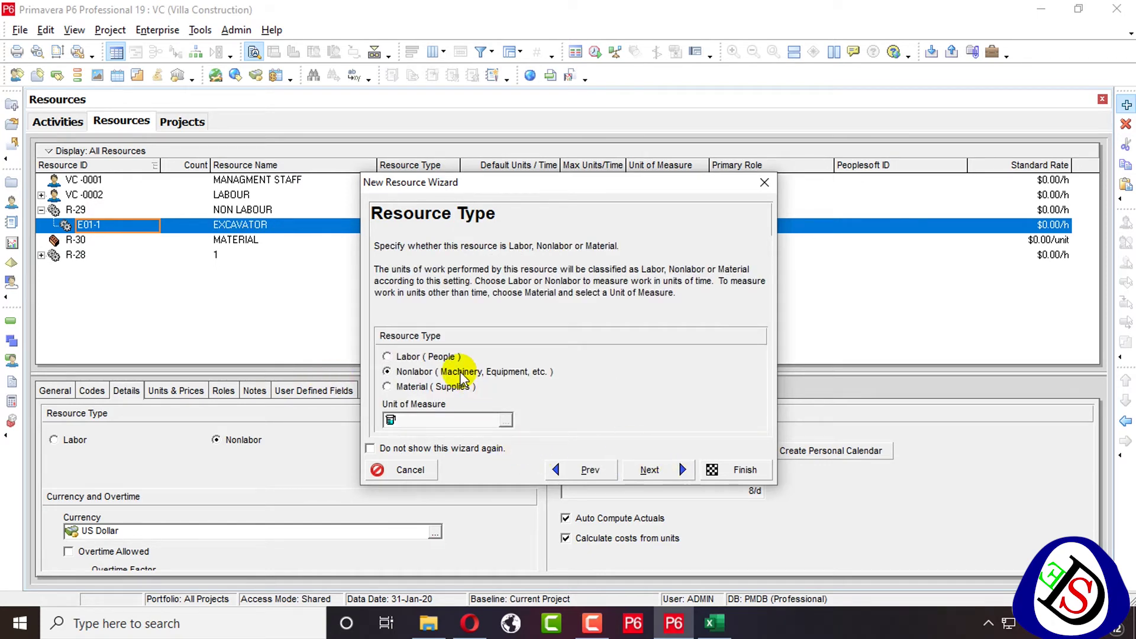
{"action": "left_click", "coordinate": [681, 472]}
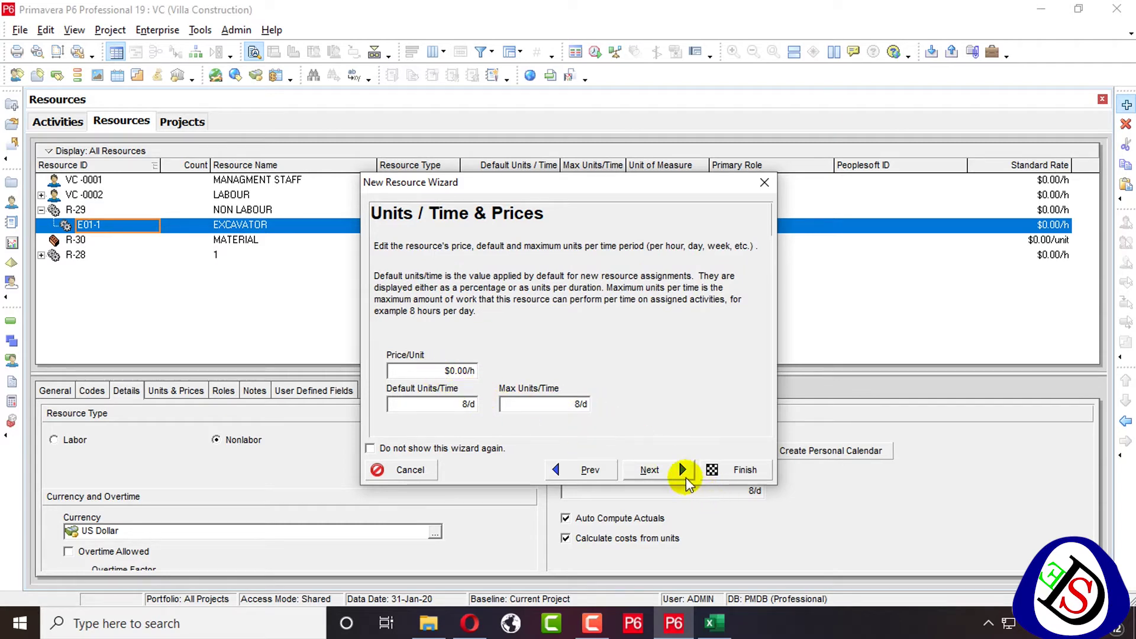
Keep the excavator's default units and try a Max Units/Time of 40/d
{"action": "left_click", "coordinate": [464, 414]}
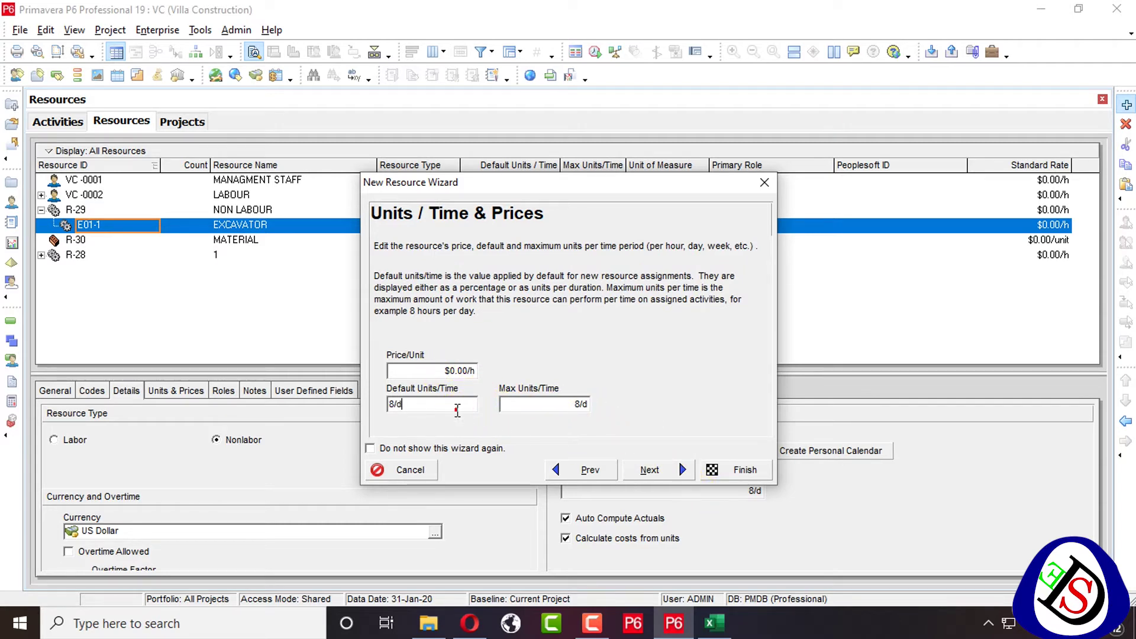
{"action": "left_click", "coordinate": [633, 472]}
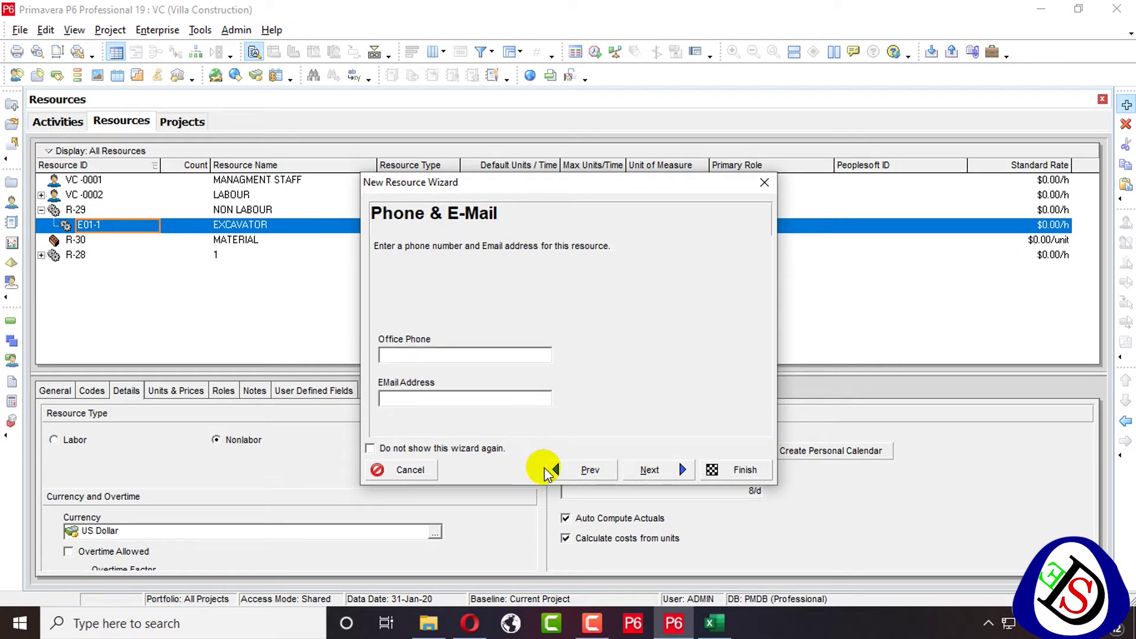
{"action": "left_click", "coordinate": [568, 469]}
{"action": "left_click", "coordinate": [568, 405]}
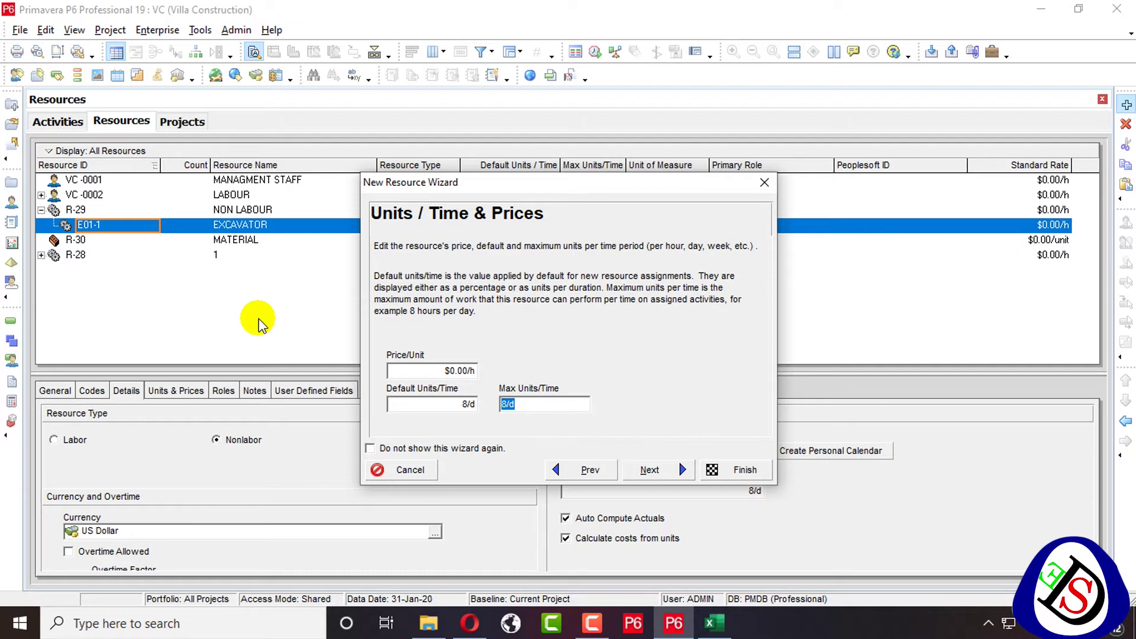
{"action": "type", "text": "40"}
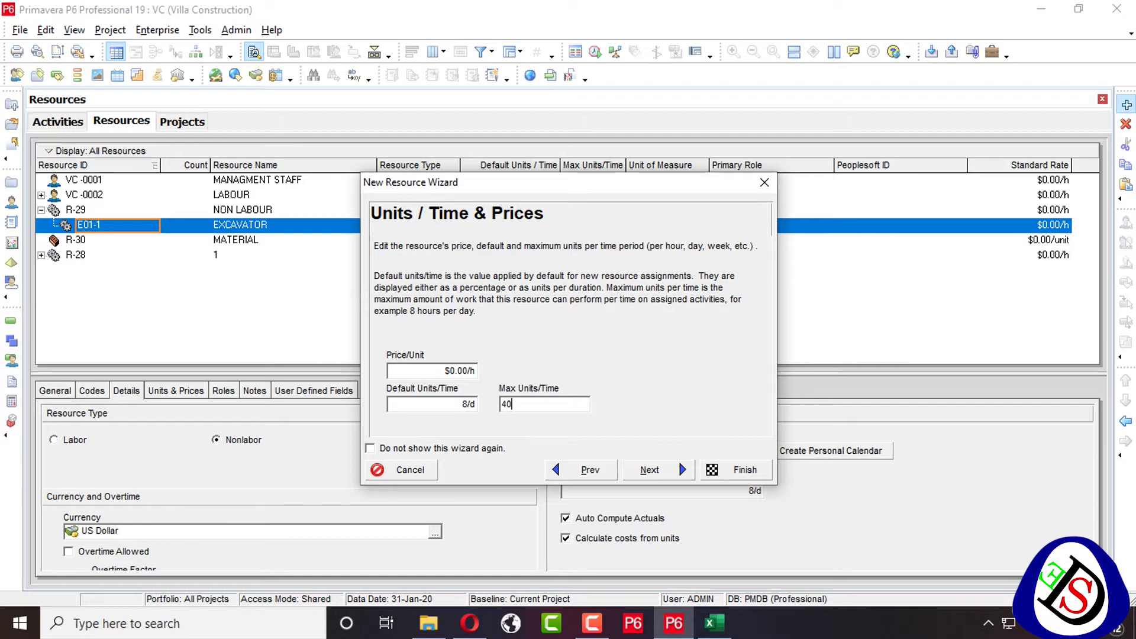
{"action": "left_click", "coordinate": [260, 325]}
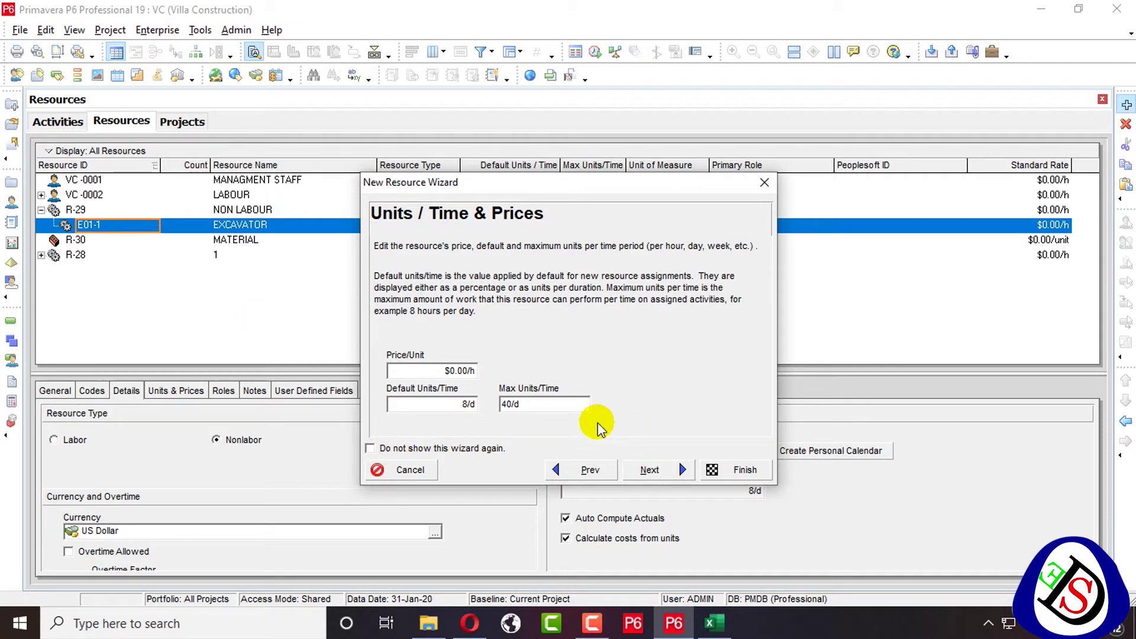
Set the excavator's Max Units/Time to 8/d and finish creating the resource with an existing calendar
{"action": "left_click", "coordinate": [563, 409]}
{"action": "key", "text": "BackSpace"}
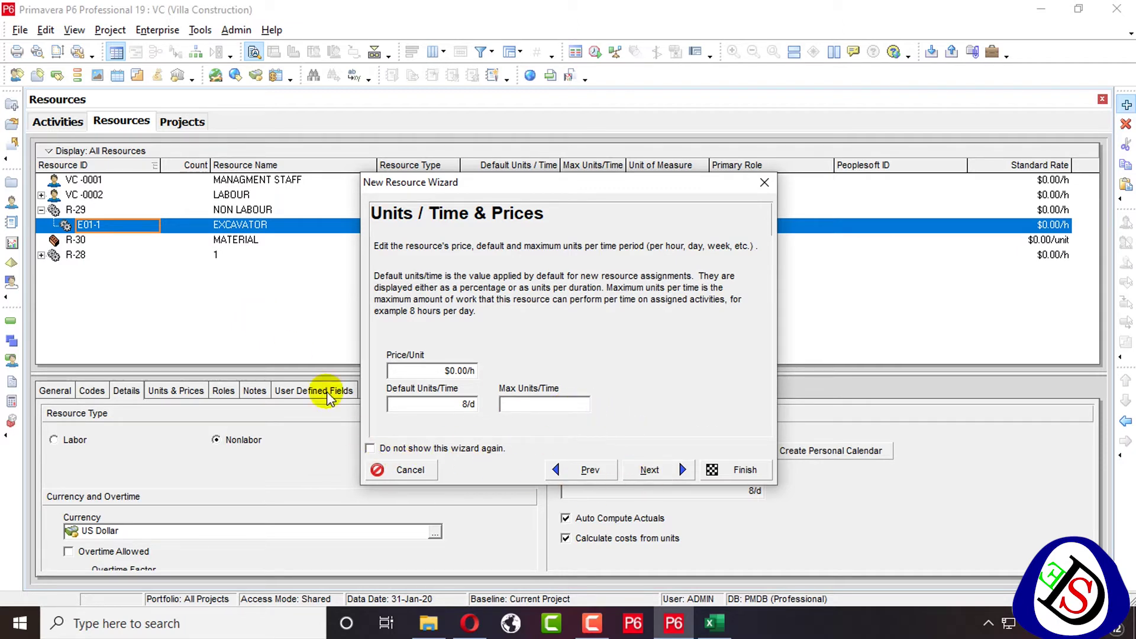
{"action": "type", "text": "8"}
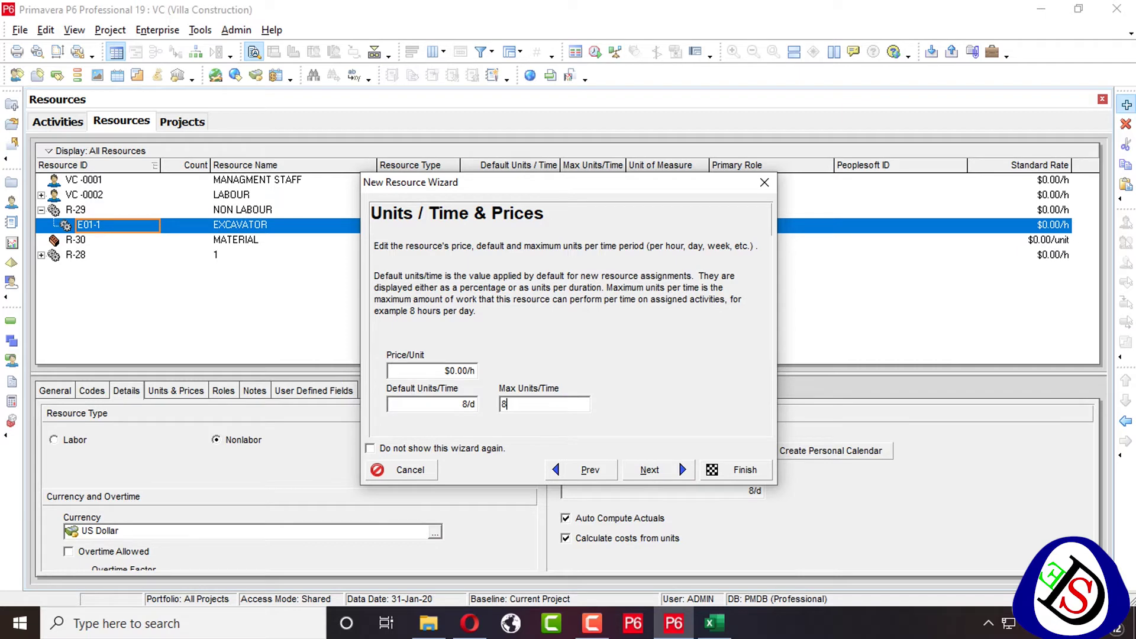
{"action": "left_click", "coordinate": [683, 473]}
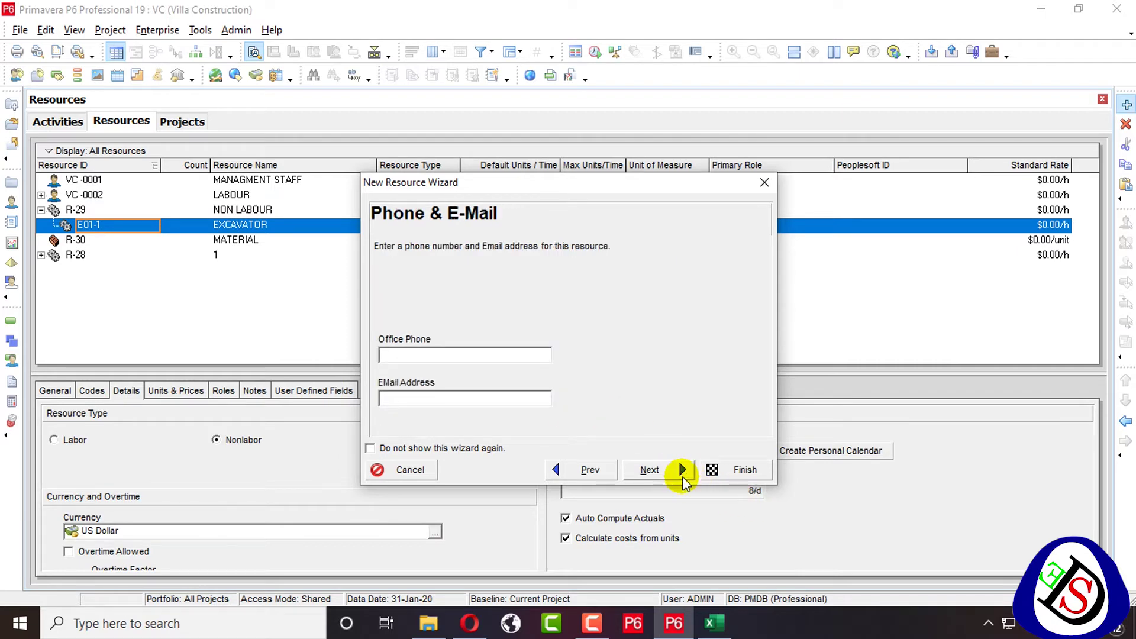
{"action": "left_click", "coordinate": [682, 475]}
{"action": "left_click", "coordinate": [680, 474]}
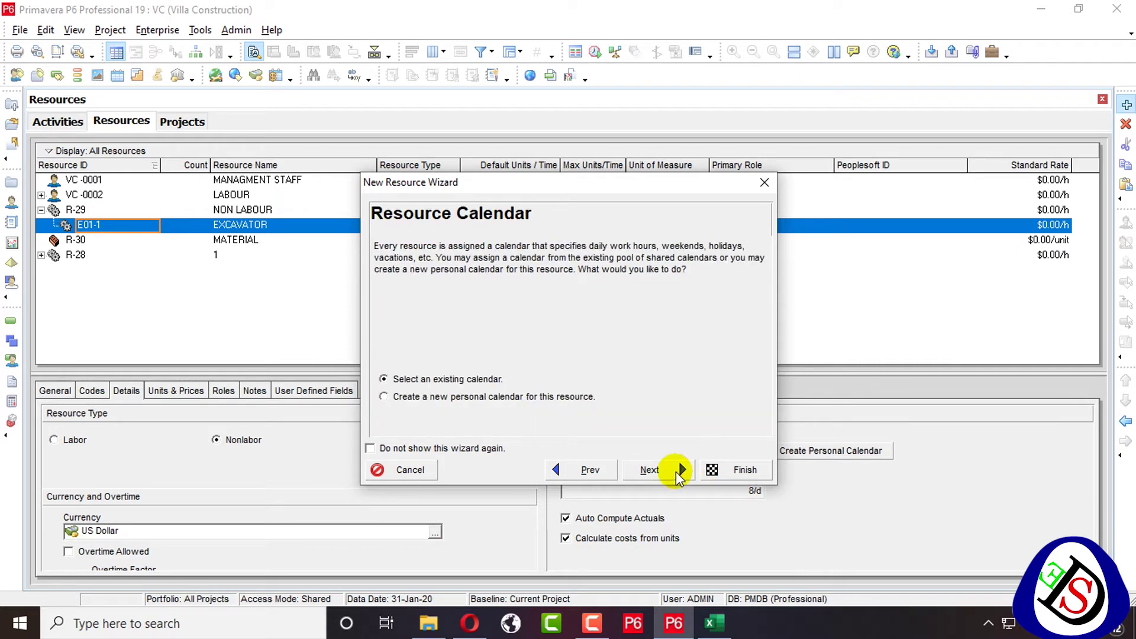
{"action": "left_click", "coordinate": [680, 475]}
{"action": "left_click", "coordinate": [738, 472]}
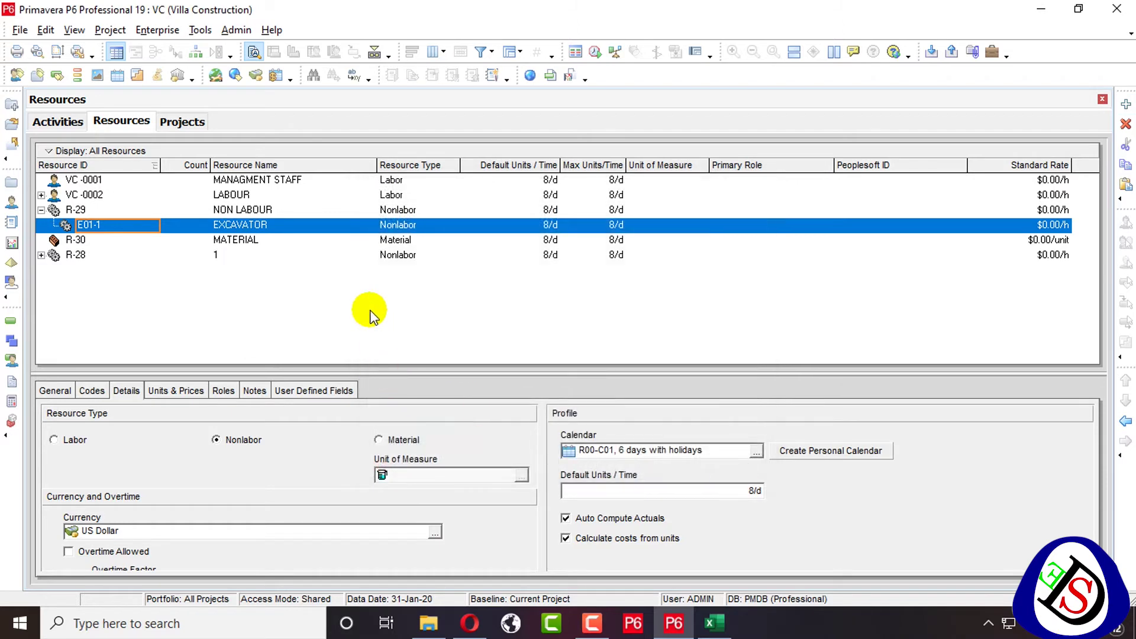
Collapse NON LABOUR, expand LABOUR, and move the Civil Work team resource beneath MANAGMENT STAFF
{"action": "left_click", "coordinate": [40, 210]}
{"action": "left_click", "coordinate": [40, 195]}
{"action": "left_click", "coordinate": [115, 213]}
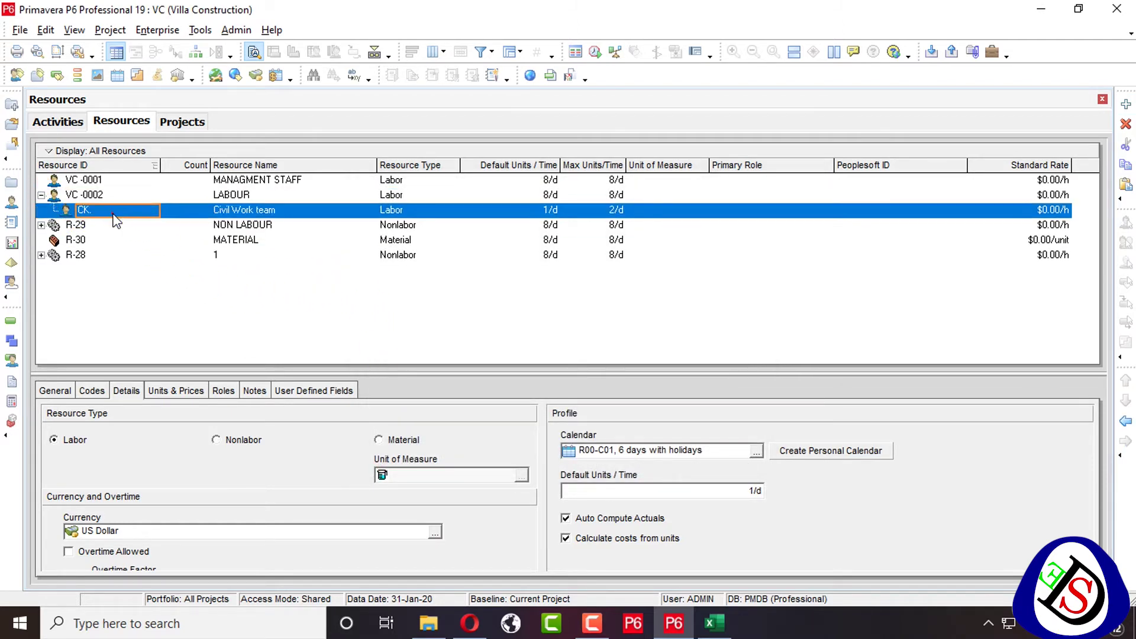
{"action": "left_click", "coordinate": [228, 179]}
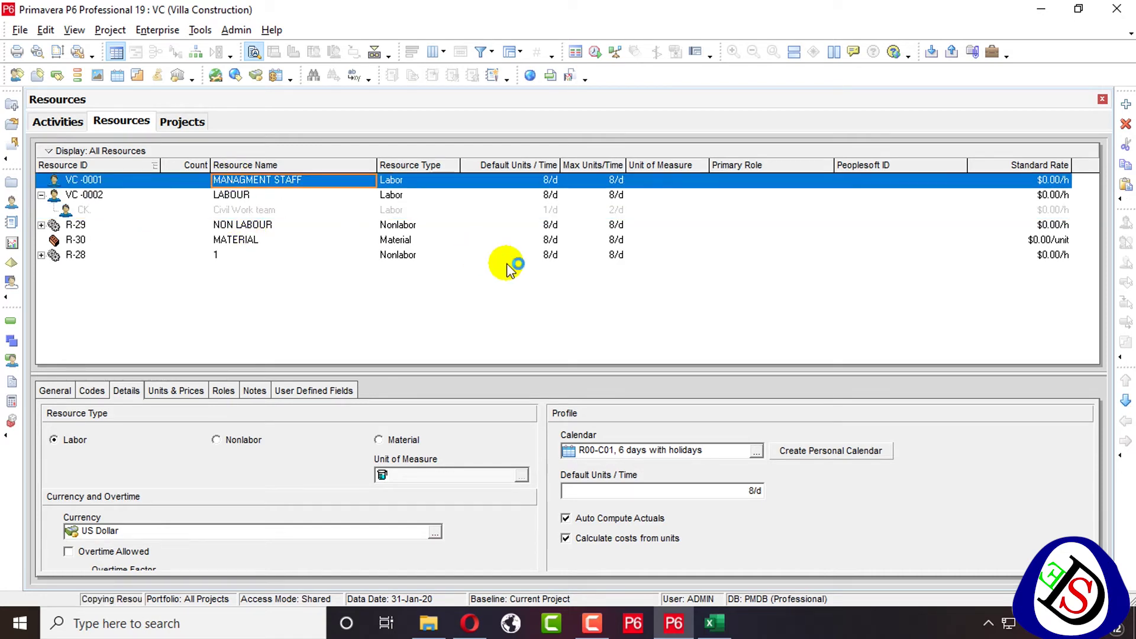
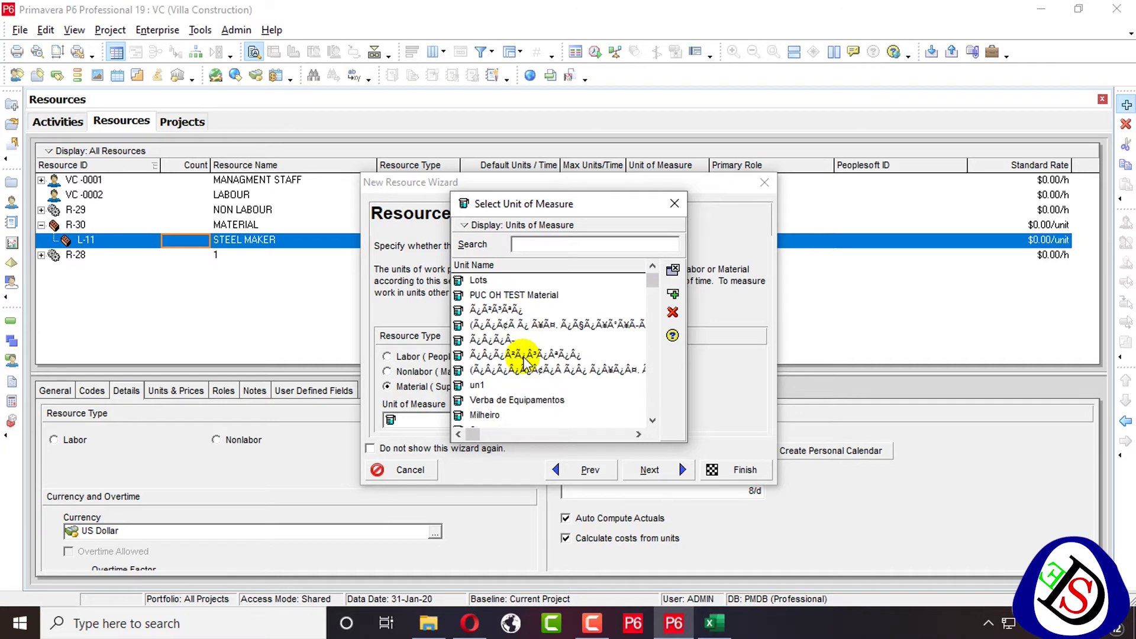
Search the units of measure for KG, assign Kilograms to the STEEL MAKER material, and continue to its units and prices
{"action": "scroll", "coordinate": [520, 358], "scroll_direction": "down", "scroll_amount": 5}
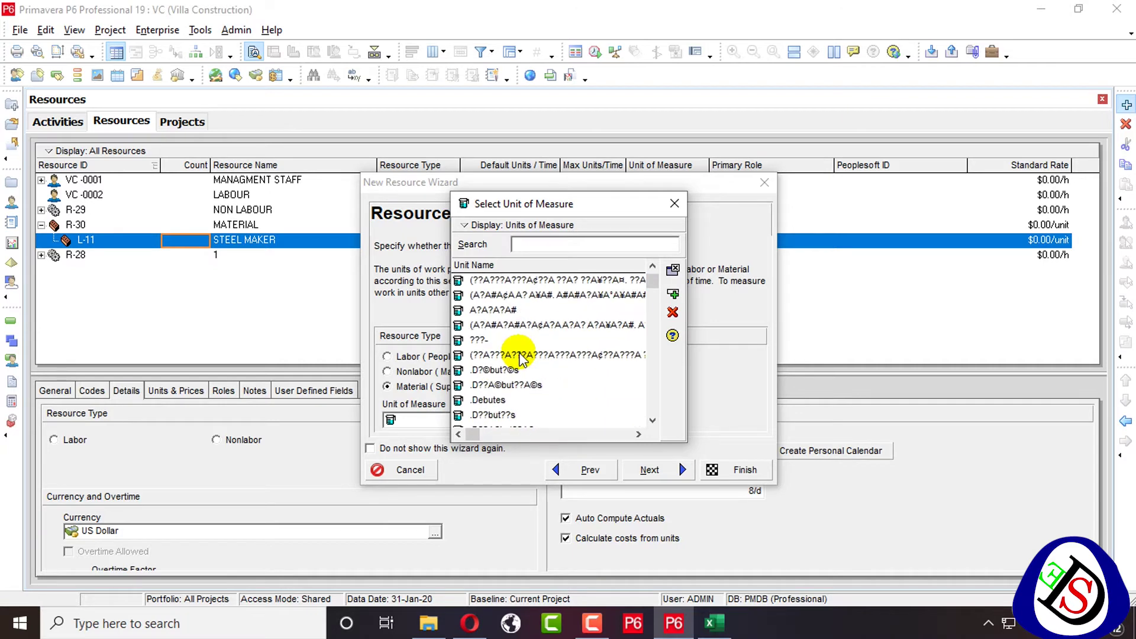
{"action": "left_click_drag", "start_coordinate": [653, 286], "coordinate": [652, 406]}
{"action": "left_click", "coordinate": [615, 245]}
{"action": "type", "text": "KG"}
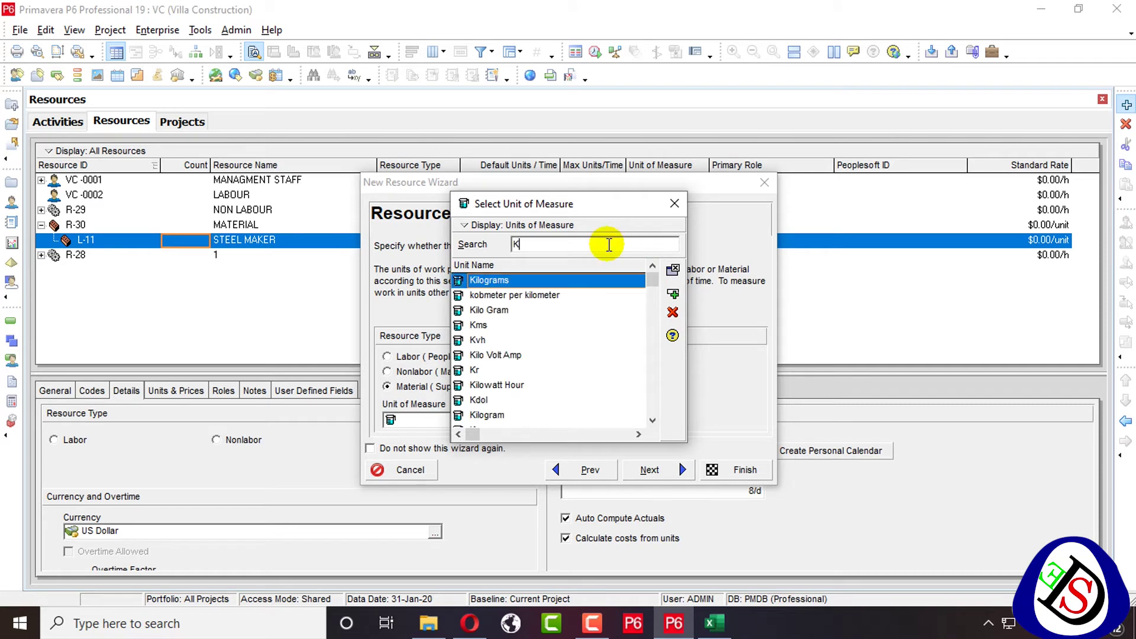
{"action": "left_click", "coordinate": [536, 264]}
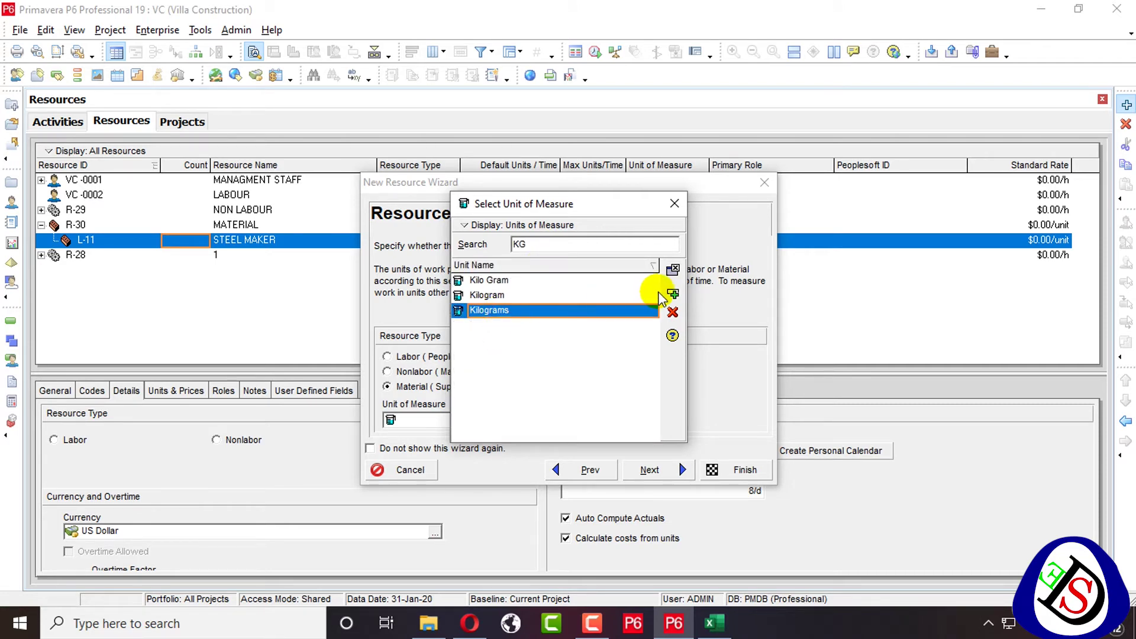
{"action": "left_click", "coordinate": [671, 271]}
{"action": "left_click", "coordinate": [643, 471]}
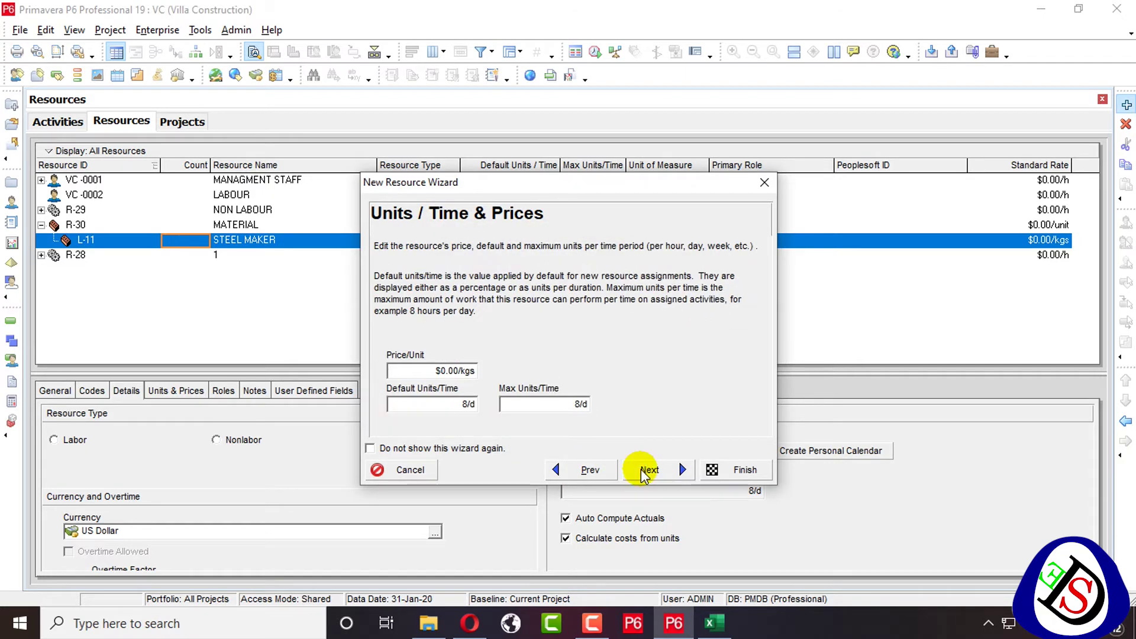
Return to STEEL MAKER's units and prices page and check its default and max units in the Excel resource sheet
{"action": "left_click", "coordinate": [644, 471]}
{"action": "left_click", "coordinate": [644, 471]}
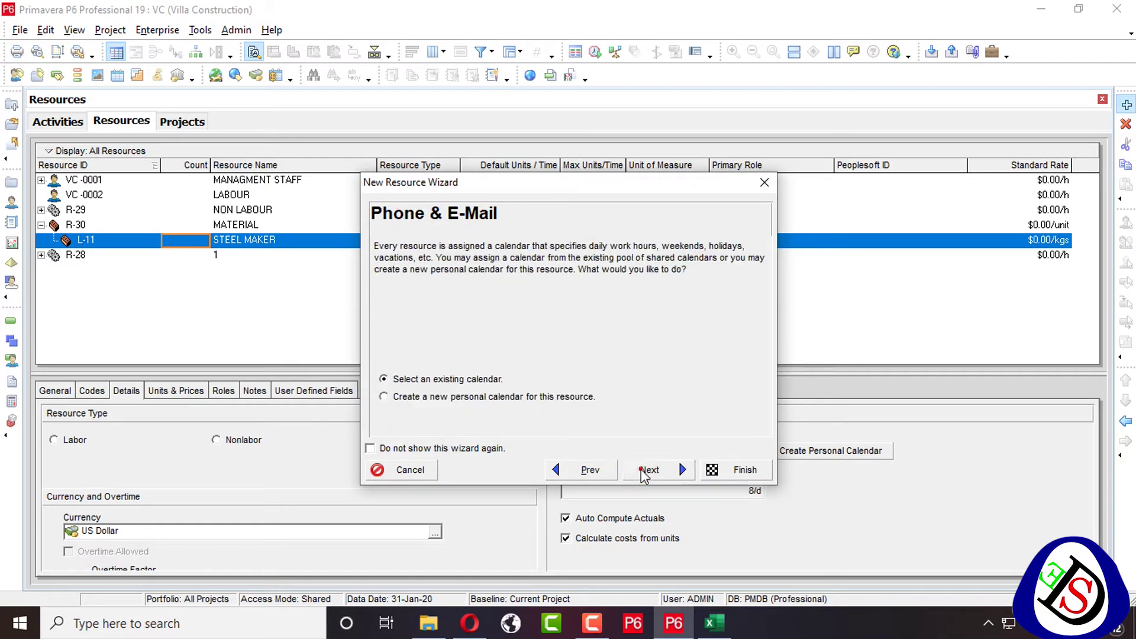
{"action": "left_click", "coordinate": [583, 470]}
{"action": "left_click", "coordinate": [574, 473]}
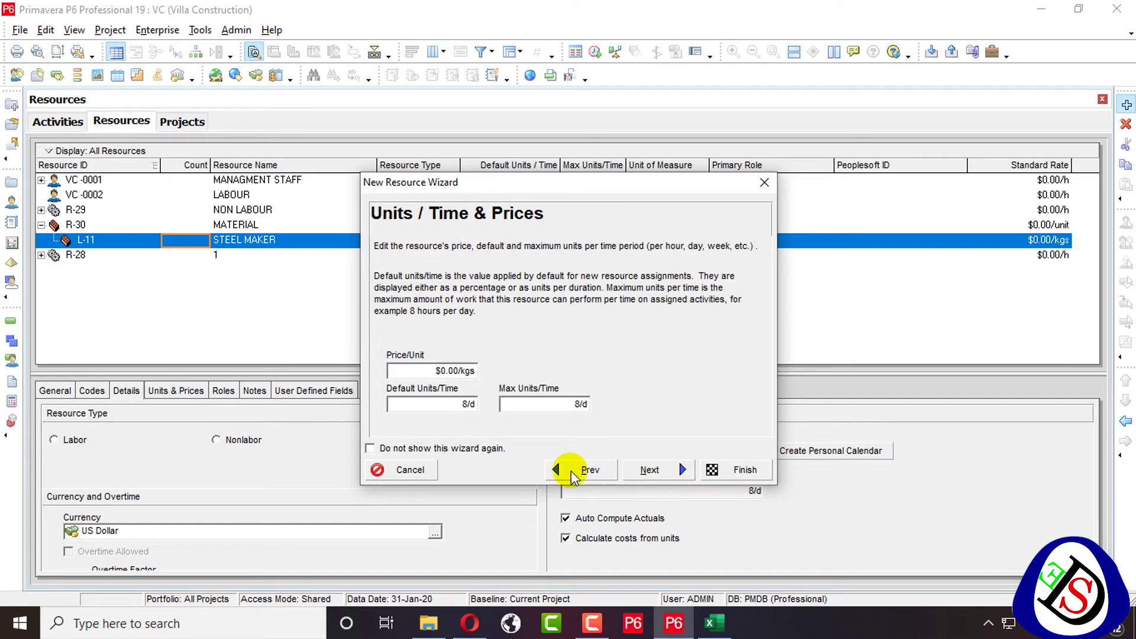
{"action": "key", "text": "alt+Tab"}
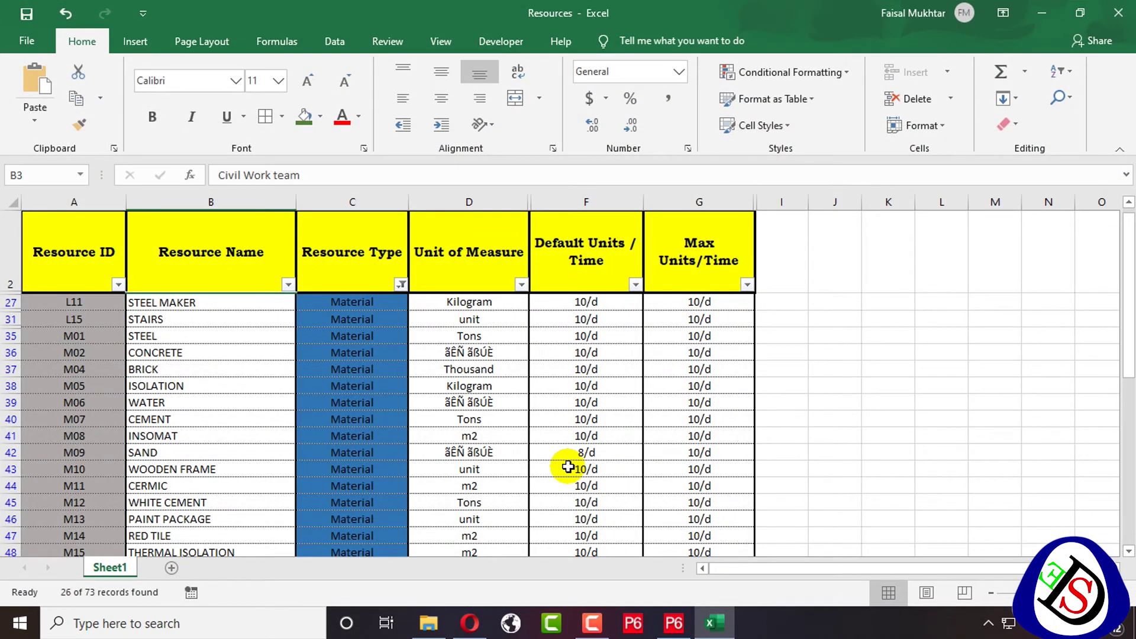
{"action": "key", "text": "alt+Tab"}
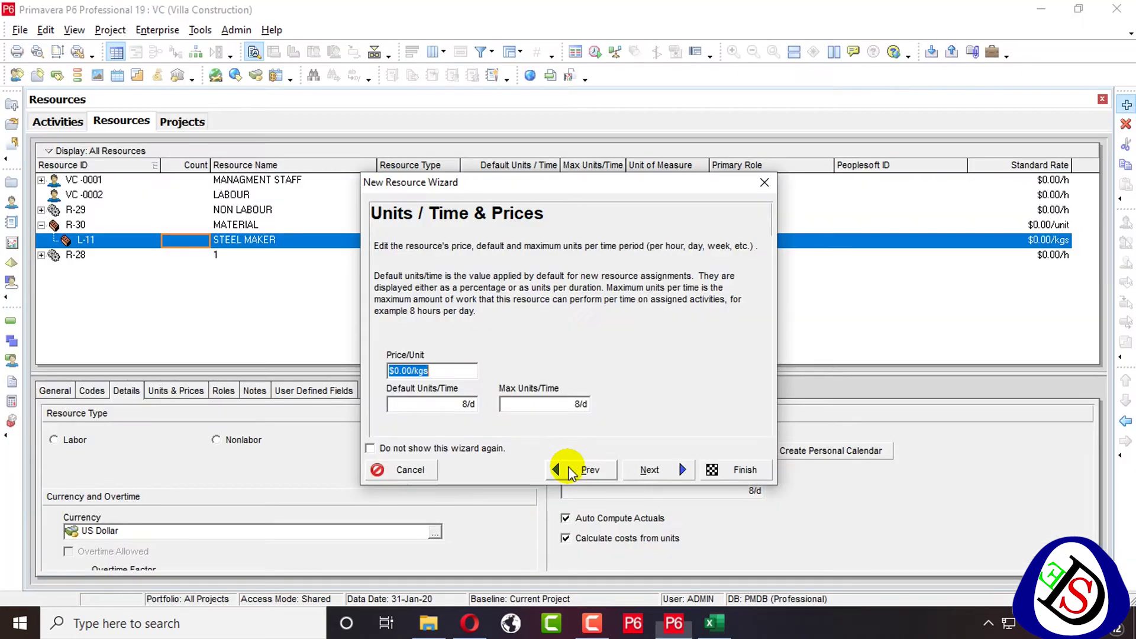
Set STEEL MAKER's Default Units/Time to 250/d and Max Units/Time to 1000/d, and finish creating the material resource
{"action": "left_click", "coordinate": [450, 404]}
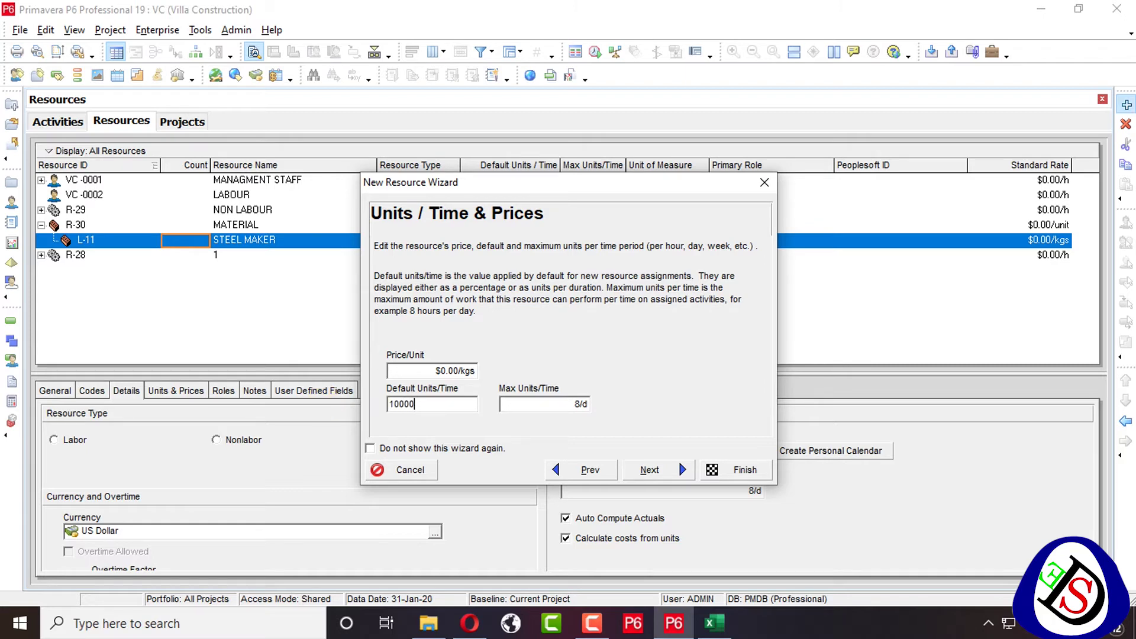
{"action": "double_click", "coordinate": [427, 405]}
{"action": "type", "text": "250"}
{"action": "left_click", "coordinate": [527, 404]}
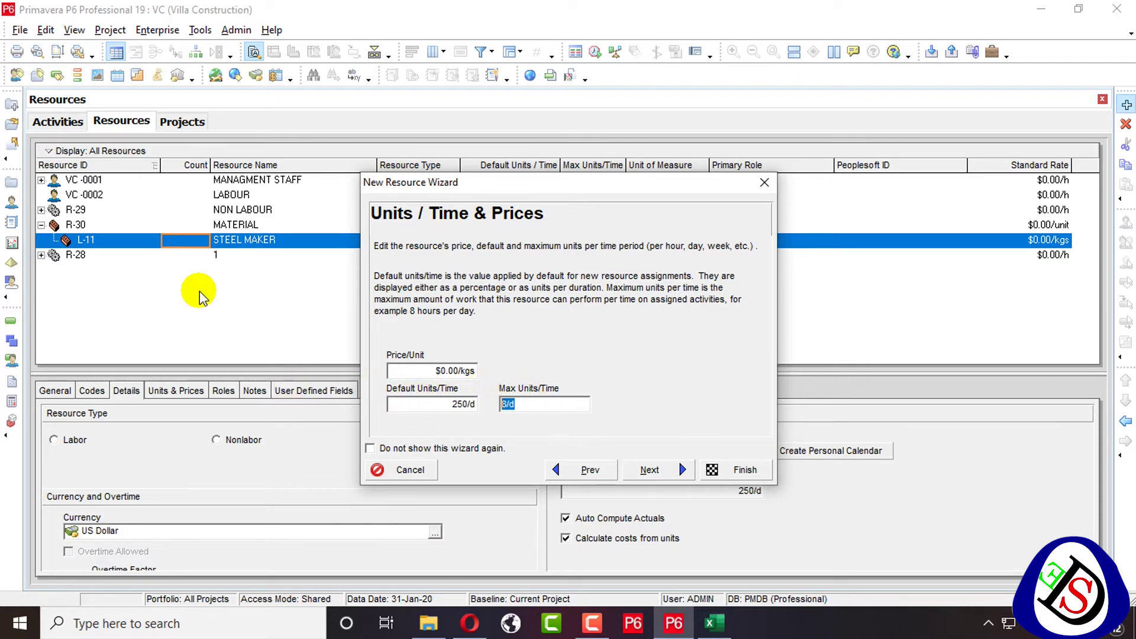
{"action": "type", "text": "1000"}
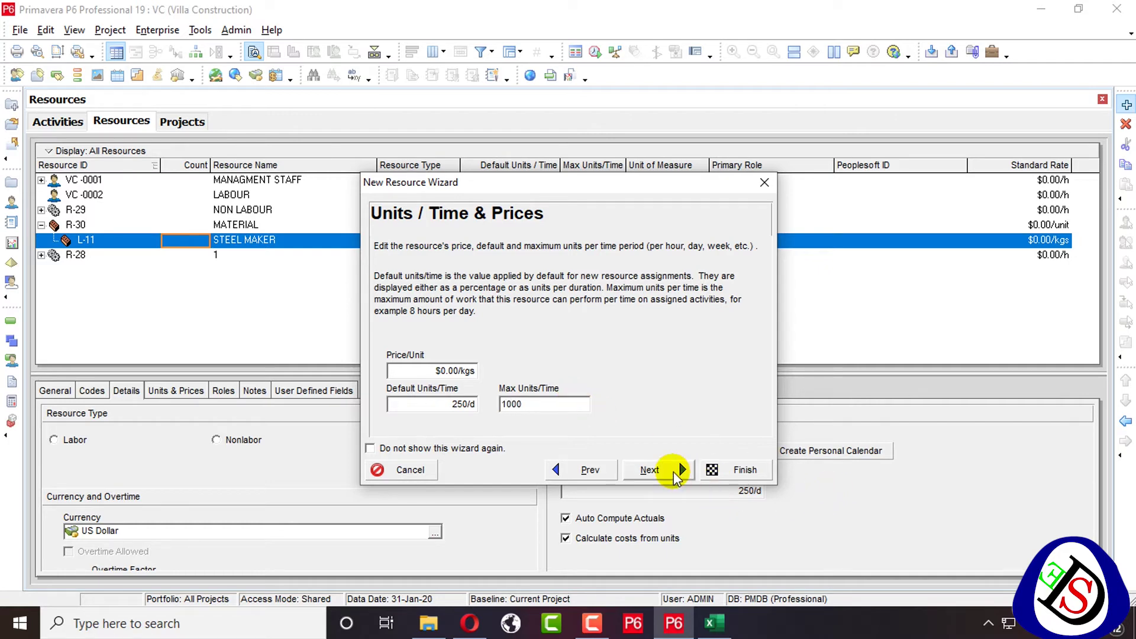
{"action": "left_click", "coordinate": [675, 472]}
{"action": "left_click", "coordinate": [707, 474]}
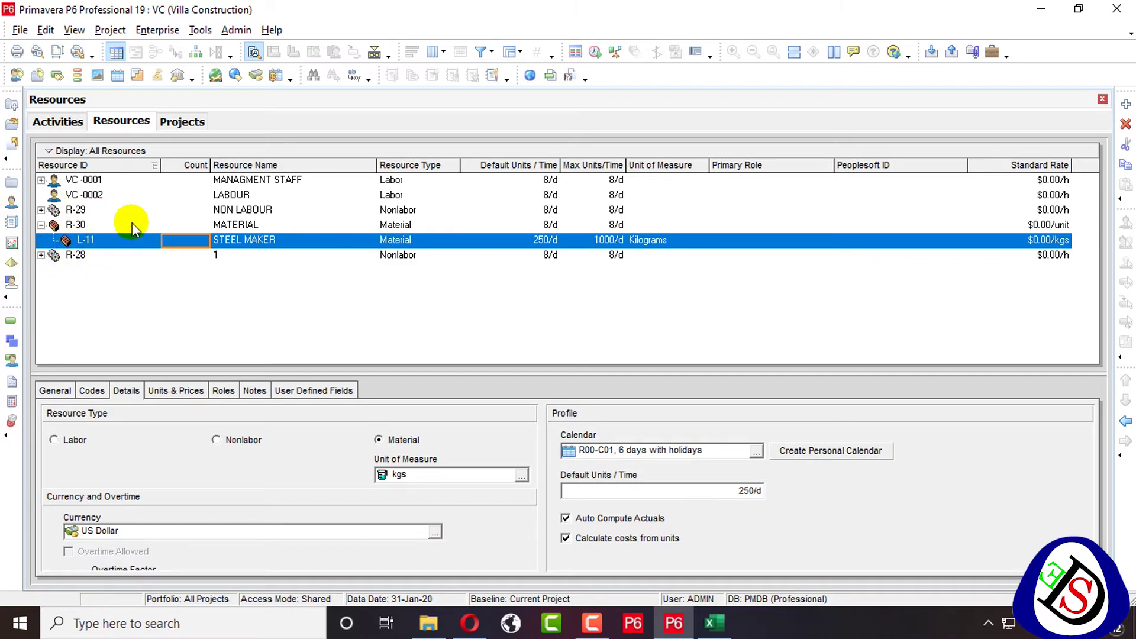
Expand the NON LABOUR group to review its resources alongside the MATERIAL group
{"action": "left_click", "coordinate": [213, 226]}
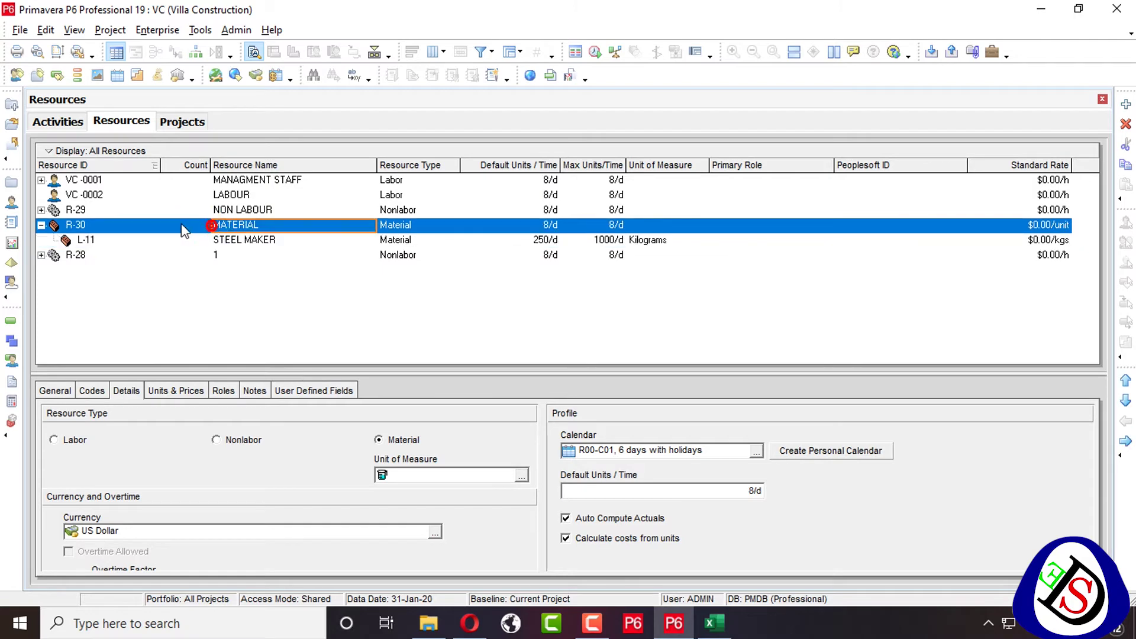
{"action": "left_click", "coordinate": [41, 210]}
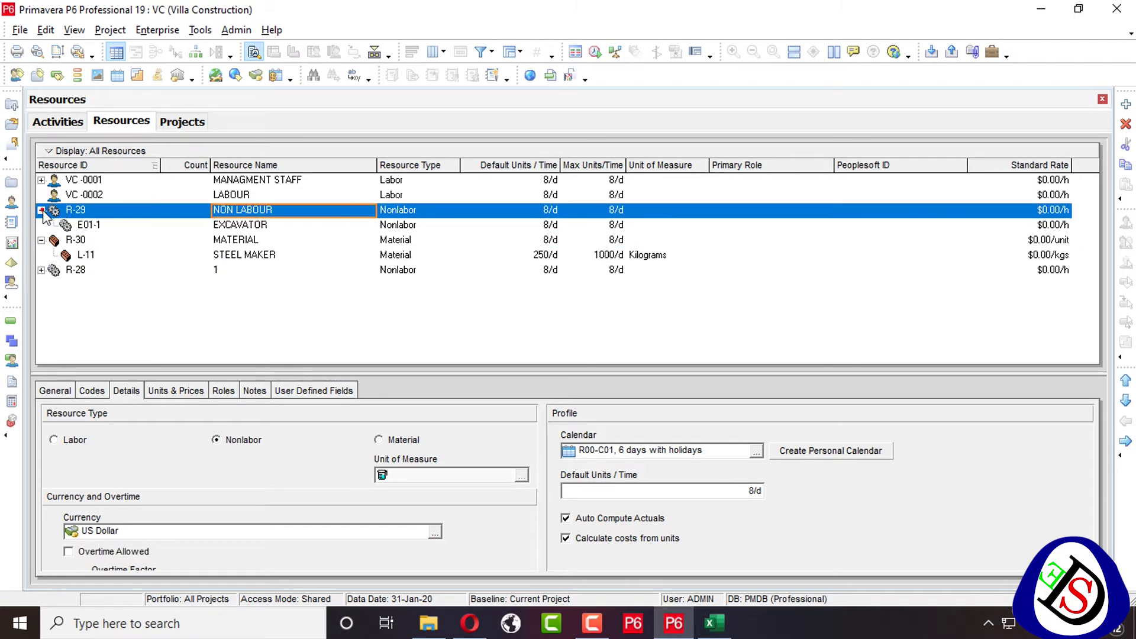
Indent the LABOUR group under MANAGMENT STAFF and outdent it back to the top level
{"action": "left_click", "coordinate": [106, 255]}
{"action": "left_click", "coordinate": [110, 226]}
{"action": "left_click", "coordinate": [138, 197]}
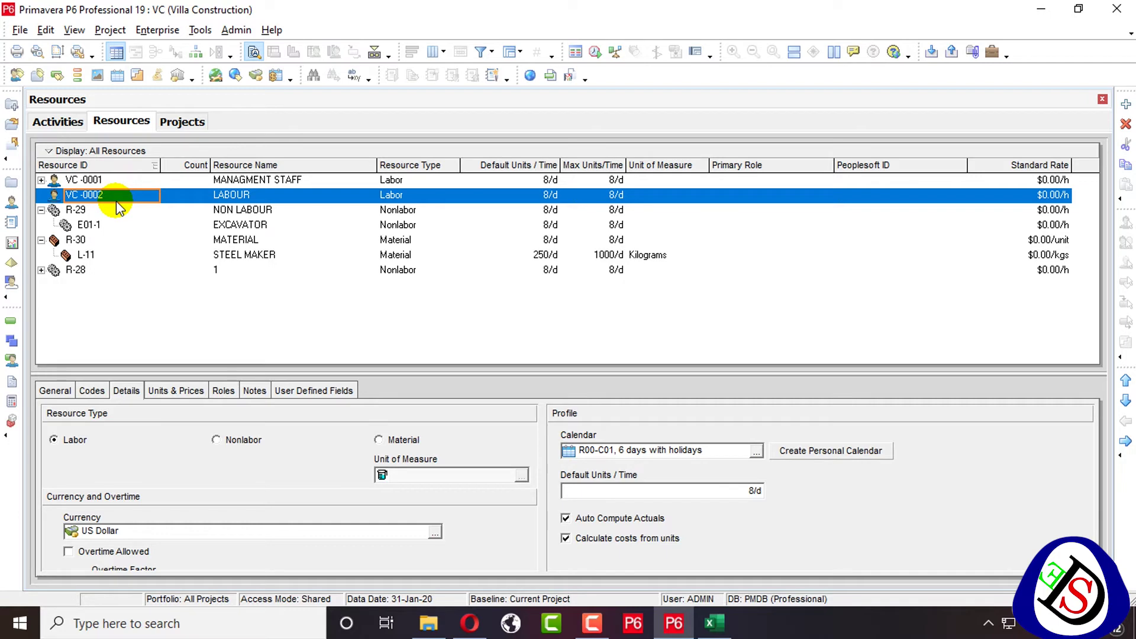
{"action": "left_click", "coordinate": [110, 225]}
{"action": "left_click", "coordinate": [100, 197]}
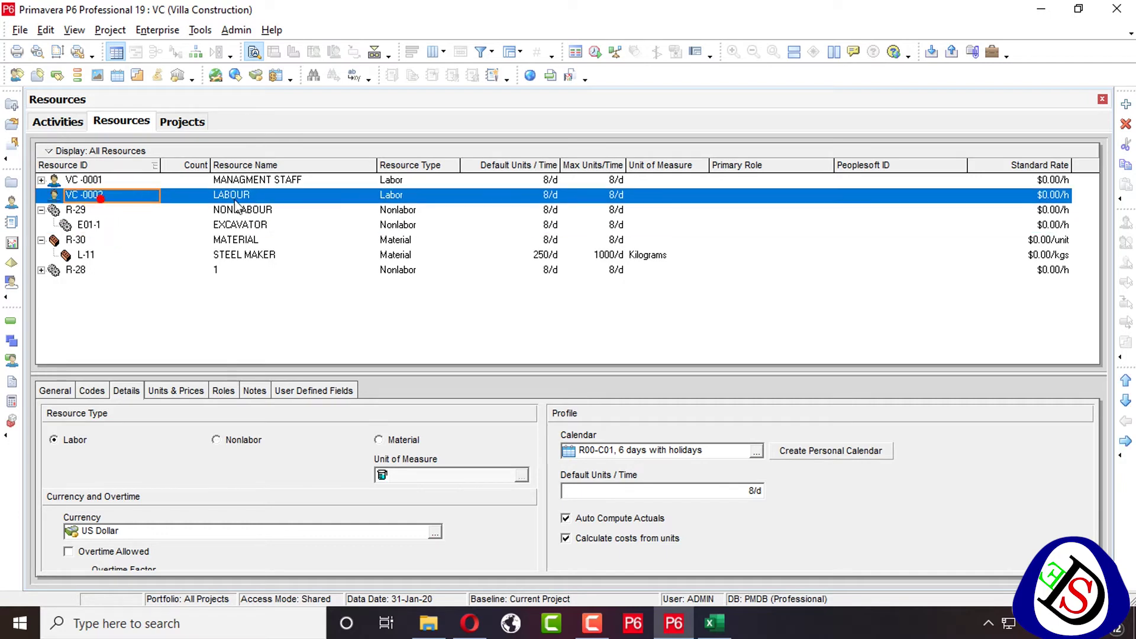
{"action": "left_click", "coordinate": [1125, 441]}
{"action": "left_click", "coordinate": [145, 211]}
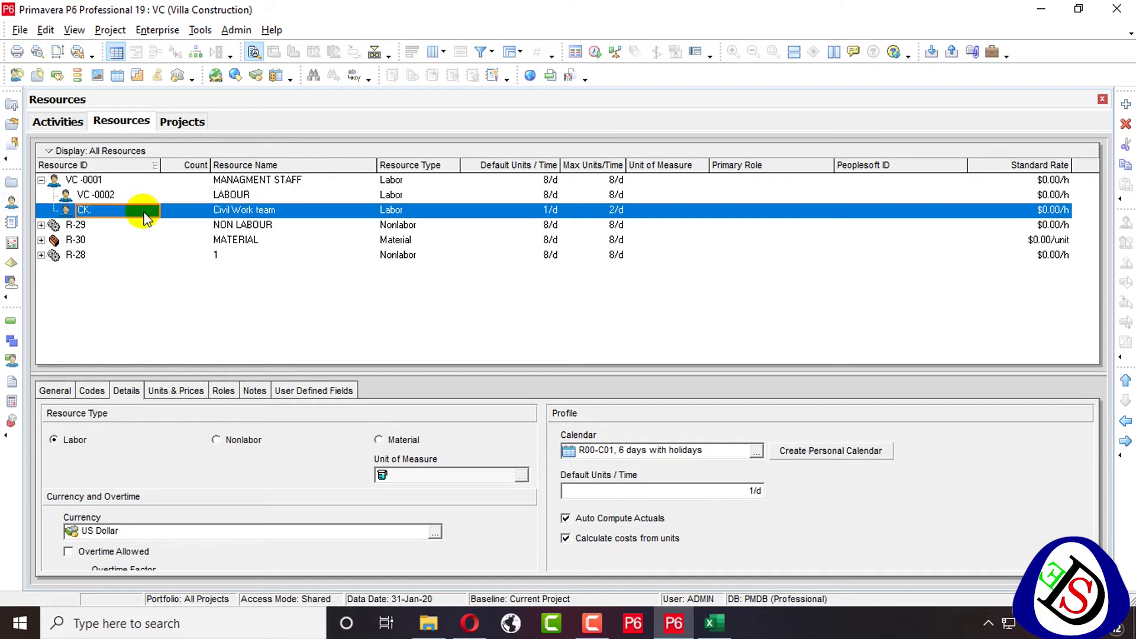
{"action": "left_click", "coordinate": [145, 197]}
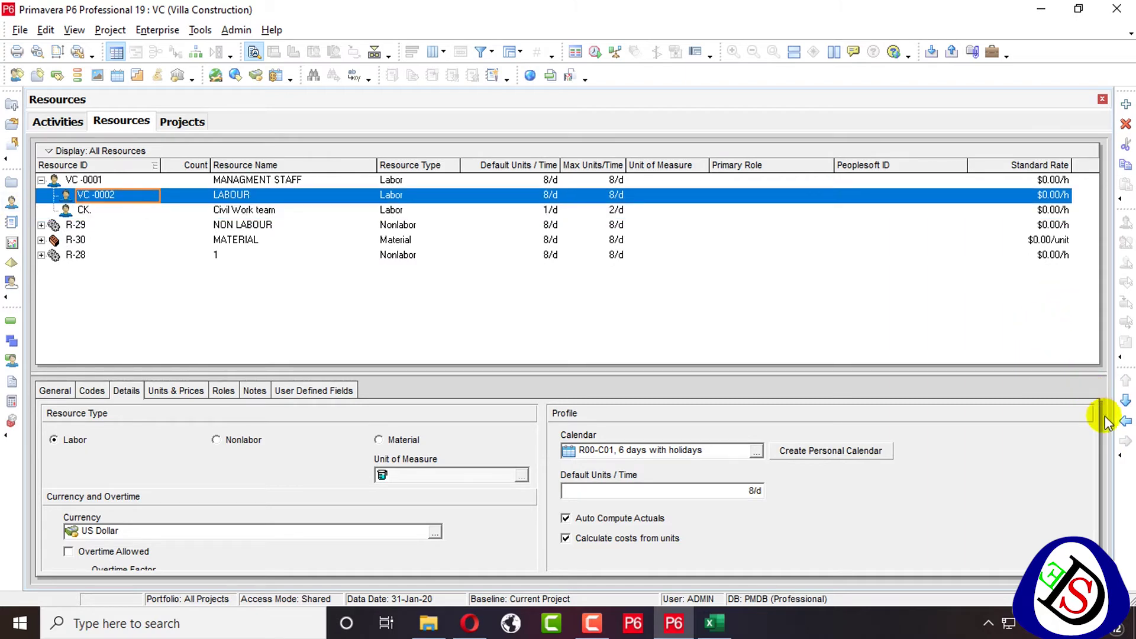
{"action": "left_click", "coordinate": [1125, 421]}
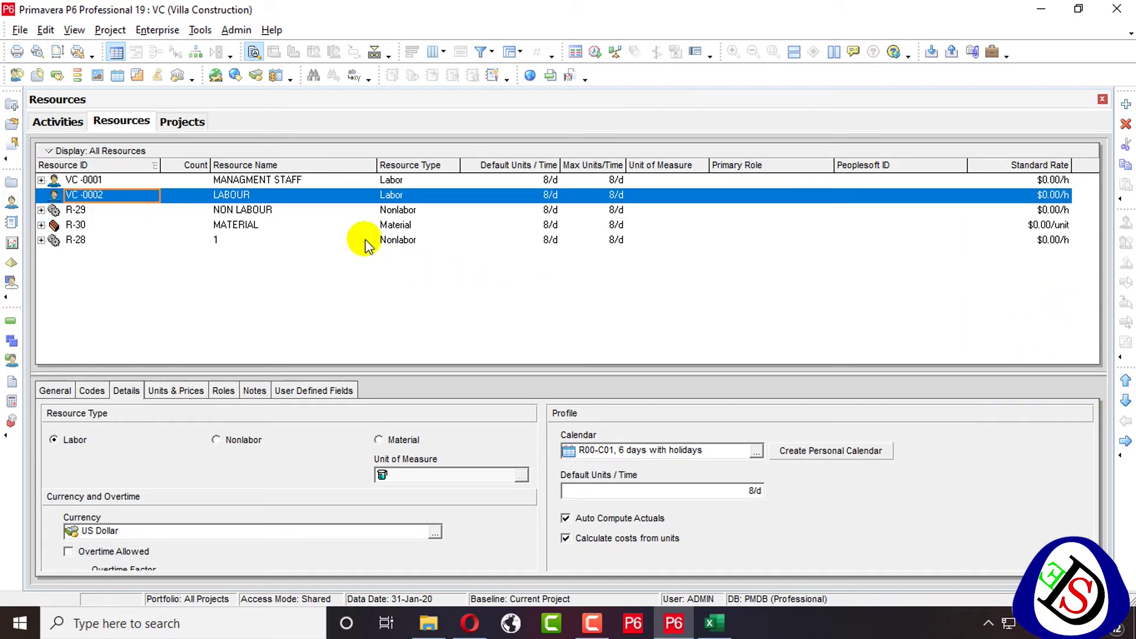
Expand the NON LABOUR and MANAGMENT STAFF groups and review the resources under them
{"action": "left_click", "coordinate": [171, 211]}
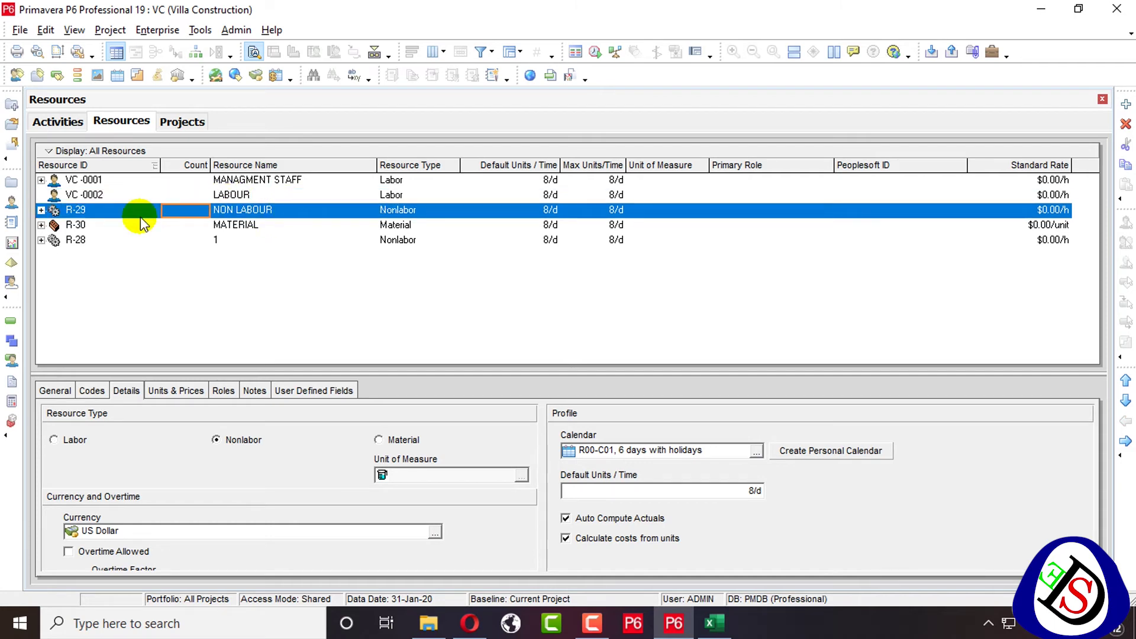
{"action": "left_click", "coordinate": [41, 211]}
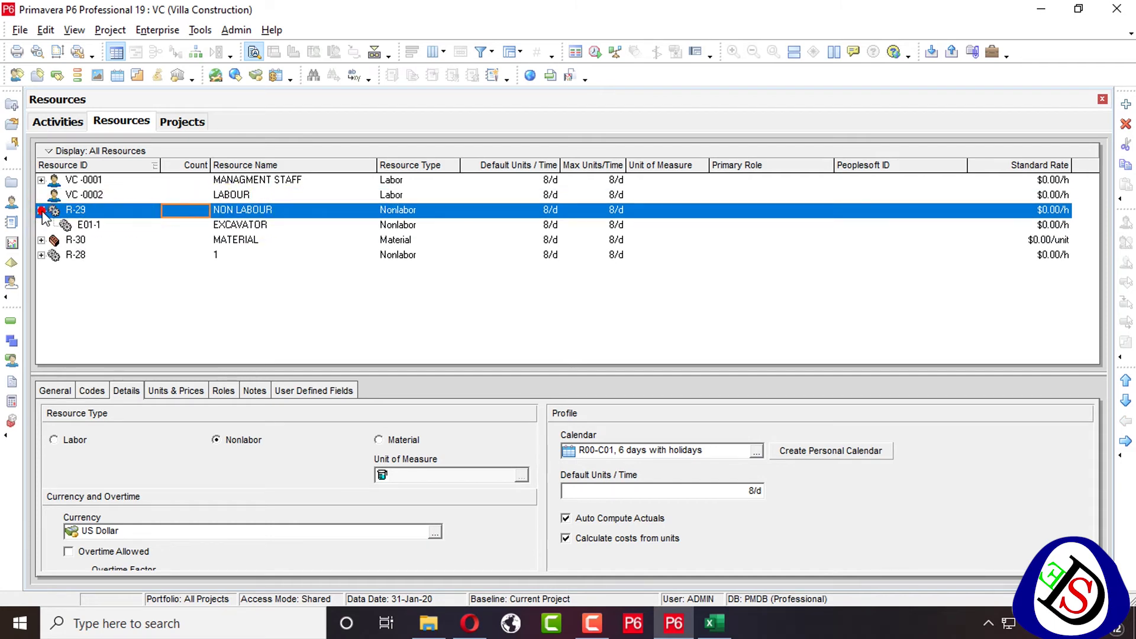
{"action": "left_click", "coordinate": [98, 237]}
{"action": "left_click", "coordinate": [106, 228]}
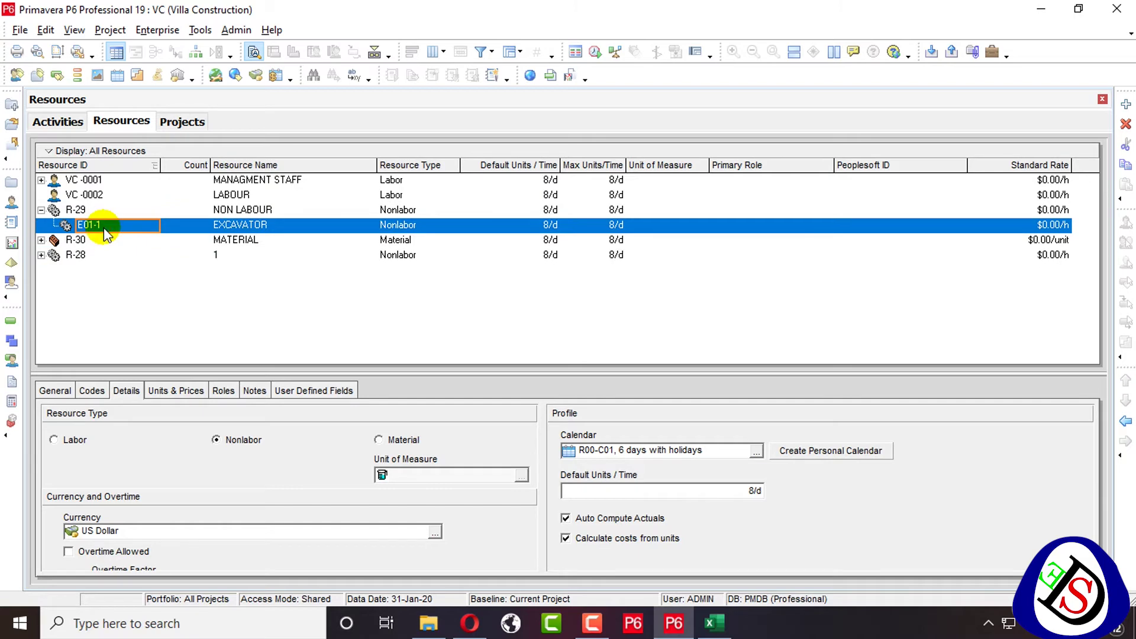
{"action": "left_click", "coordinate": [110, 211]}
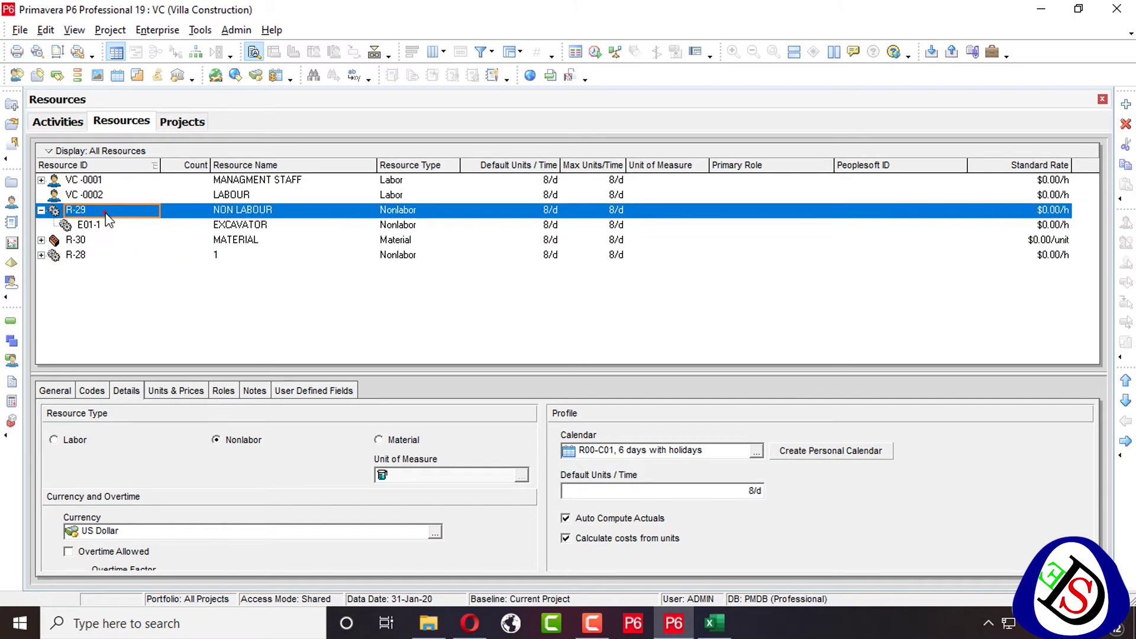
{"action": "left_click", "coordinate": [119, 201]}
{"action": "left_click", "coordinate": [41, 180]}
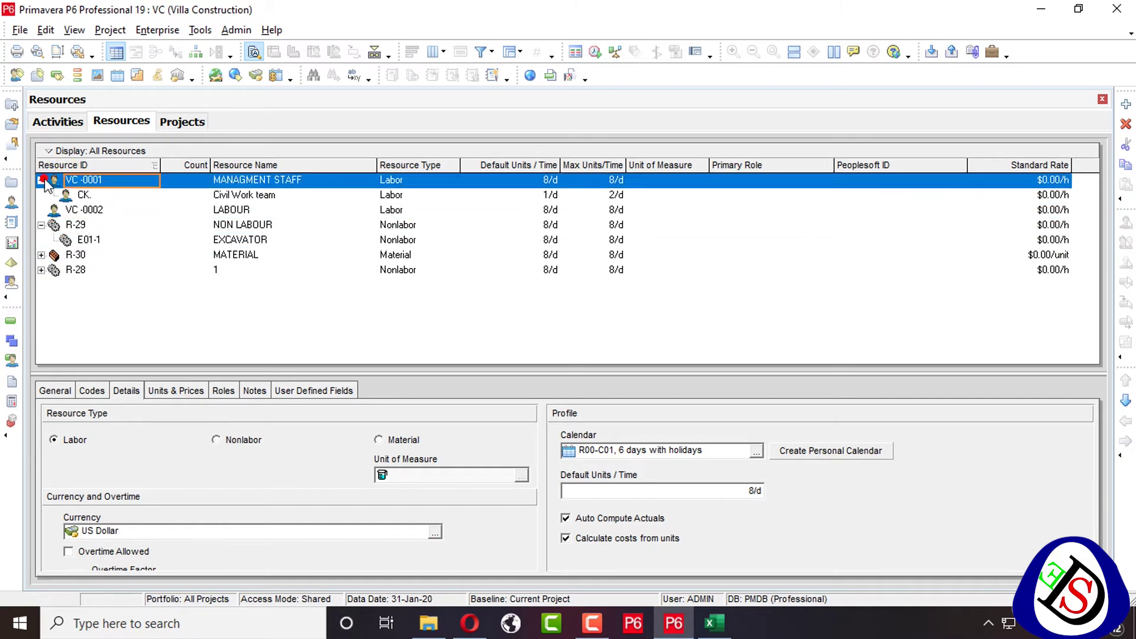
Move the LABOUR group below the MANAGMENT STAFF group in the resource list
{"action": "left_click", "coordinate": [74, 212]}
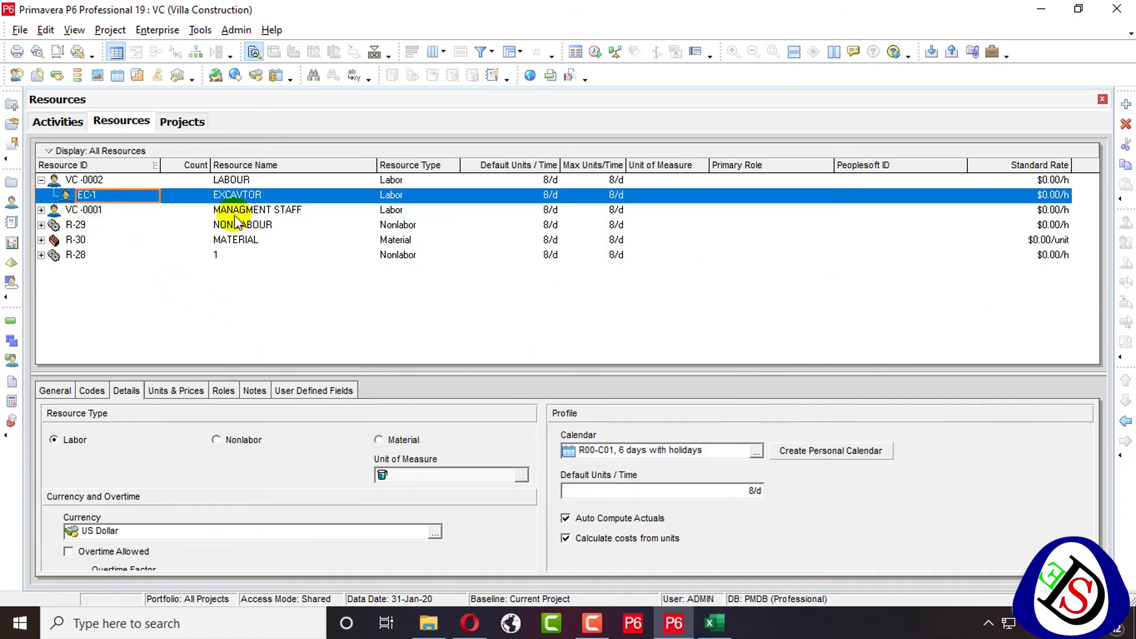
{"action": "left_click", "coordinate": [161, 182]}
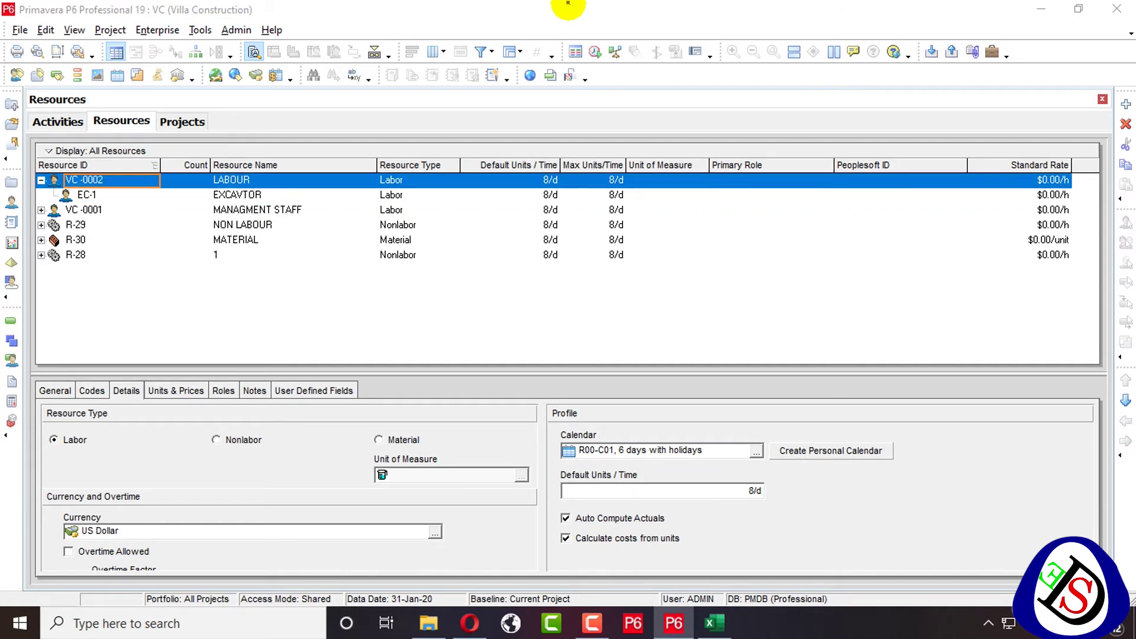
{"action": "left_click", "coordinate": [1126, 403]}
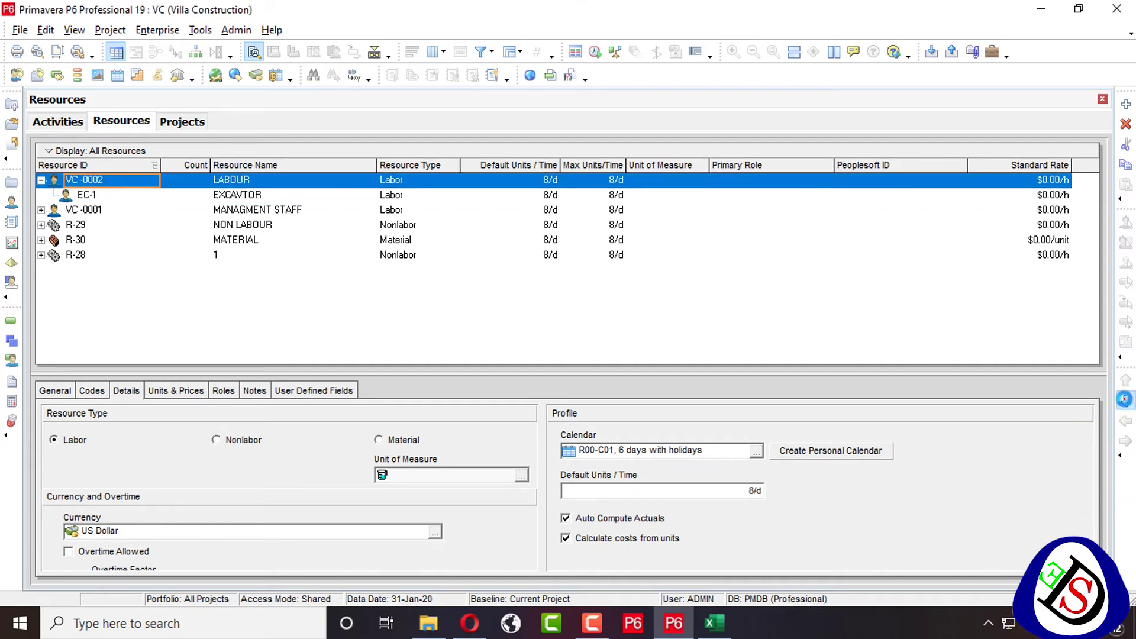
{"action": "left_click", "coordinate": [391, 181]}
{"action": "left_click", "coordinate": [382, 196]}
{"action": "left_click", "coordinate": [362, 224]}
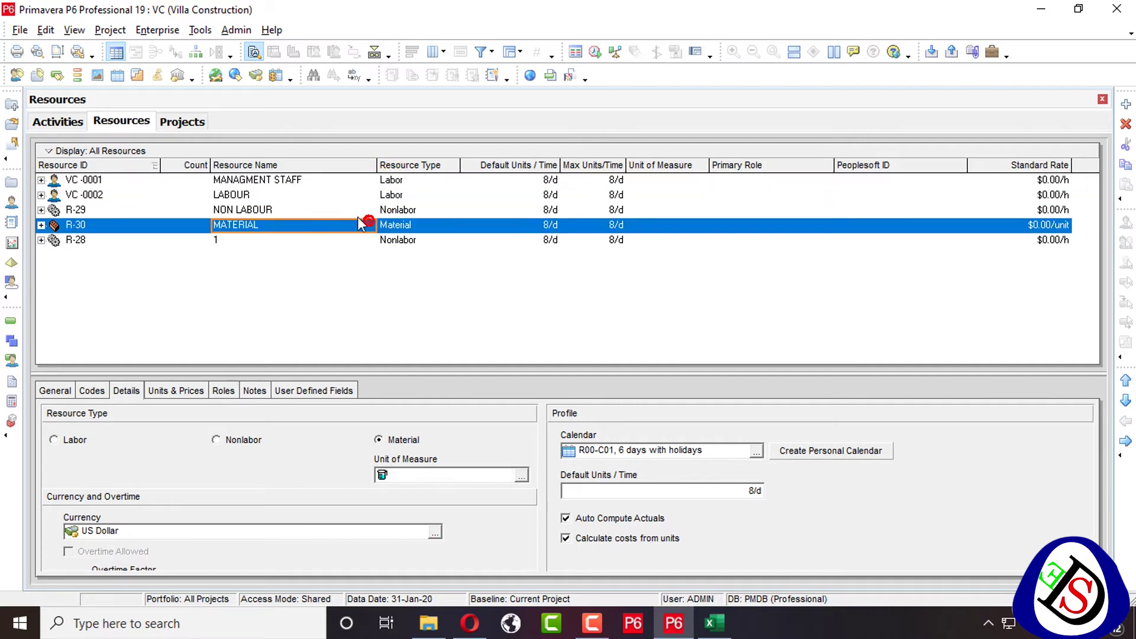
{"action": "left_click", "coordinate": [363, 195]}
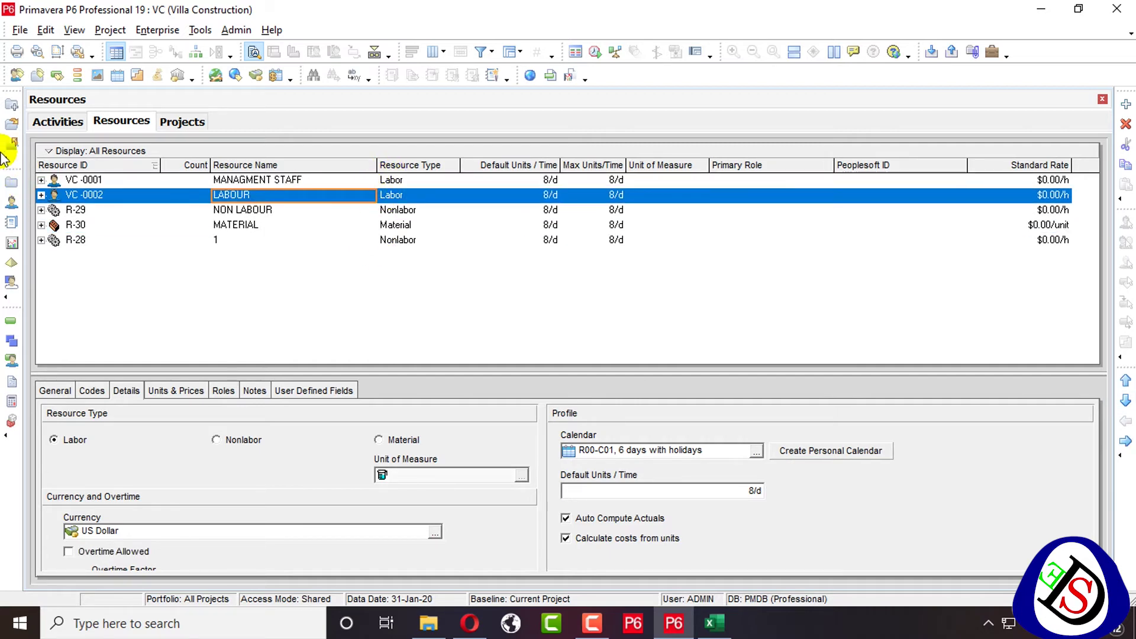
Expand the MANAGMENT STAFF, LABOUR, NON LABOUR and MATERIAL groups to review the complete resource hierarchy
{"action": "left_click", "coordinate": [41, 180]}
{"action": "left_click", "coordinate": [42, 210]}
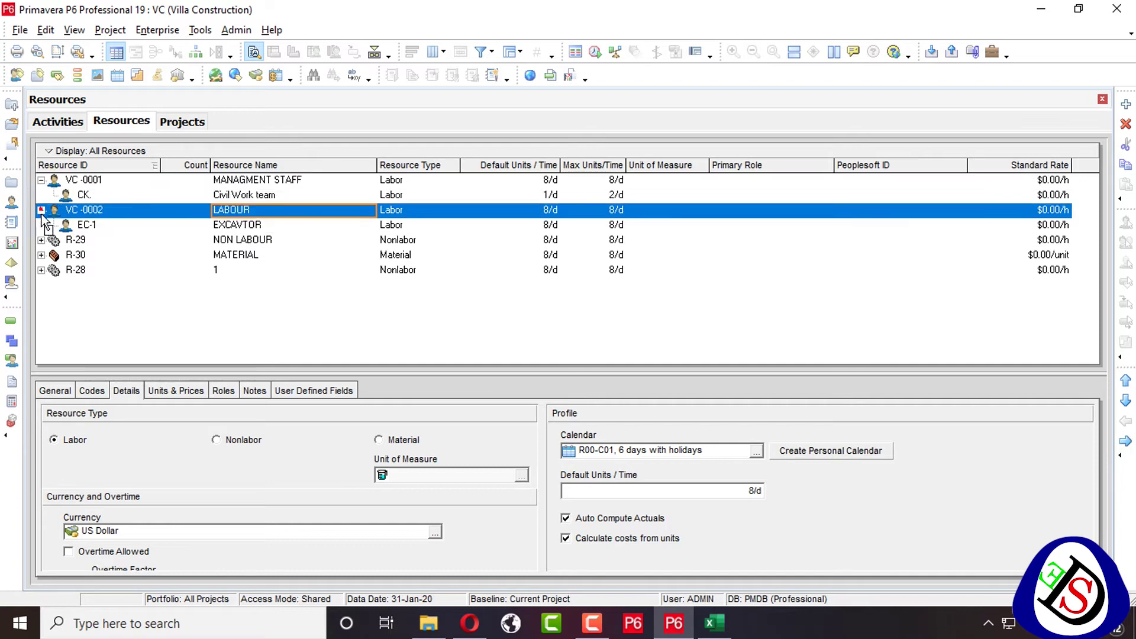
{"action": "left_click", "coordinate": [41, 239]}
{"action": "left_click", "coordinate": [41, 270]}
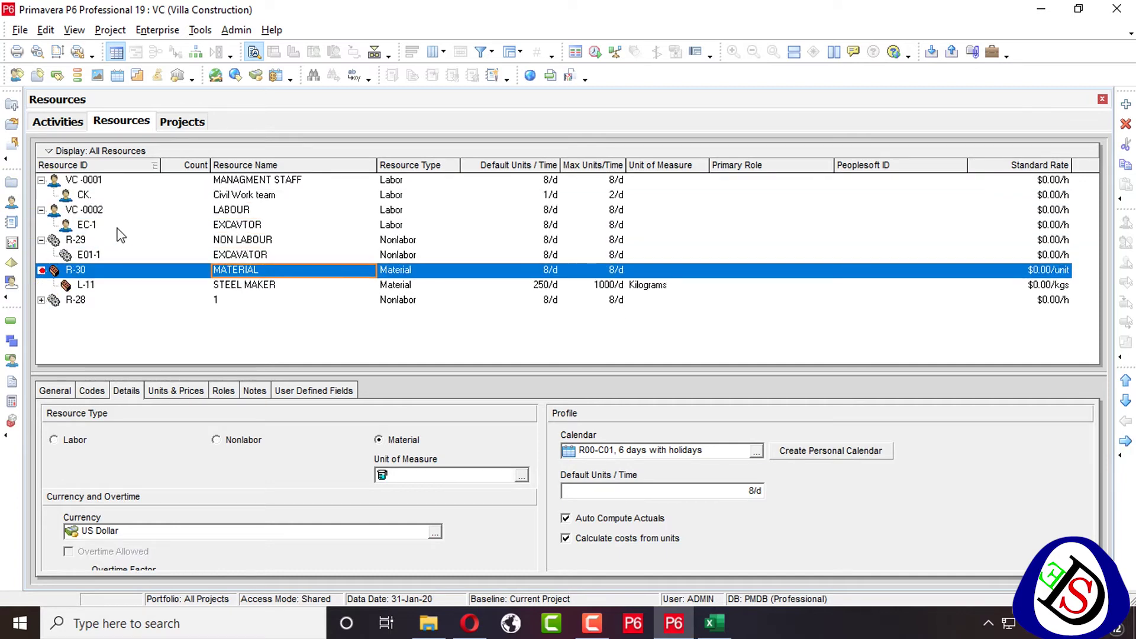
{"action": "left_click", "coordinate": [122, 210]}
{"action": "left_click", "coordinate": [127, 196]}
Add a new resource under the MANAGMENT STAFF group, alongside Civil Work team
{"action": "left_click", "coordinate": [145, 181]}
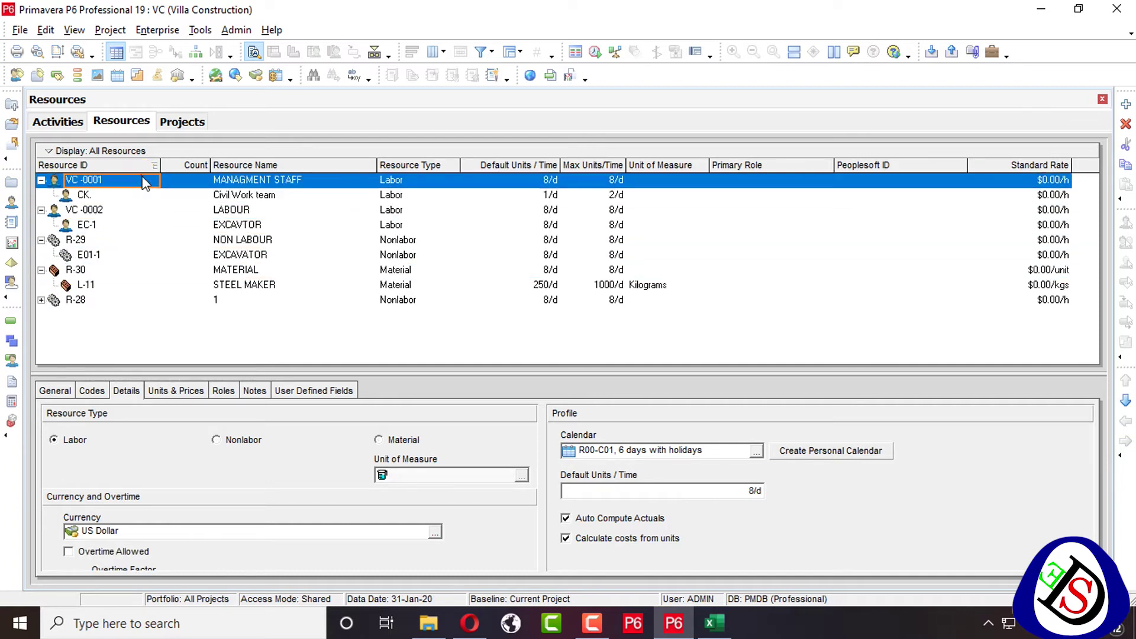
{"action": "left_click", "coordinate": [144, 190]}
{"action": "key", "text": "Insert"}
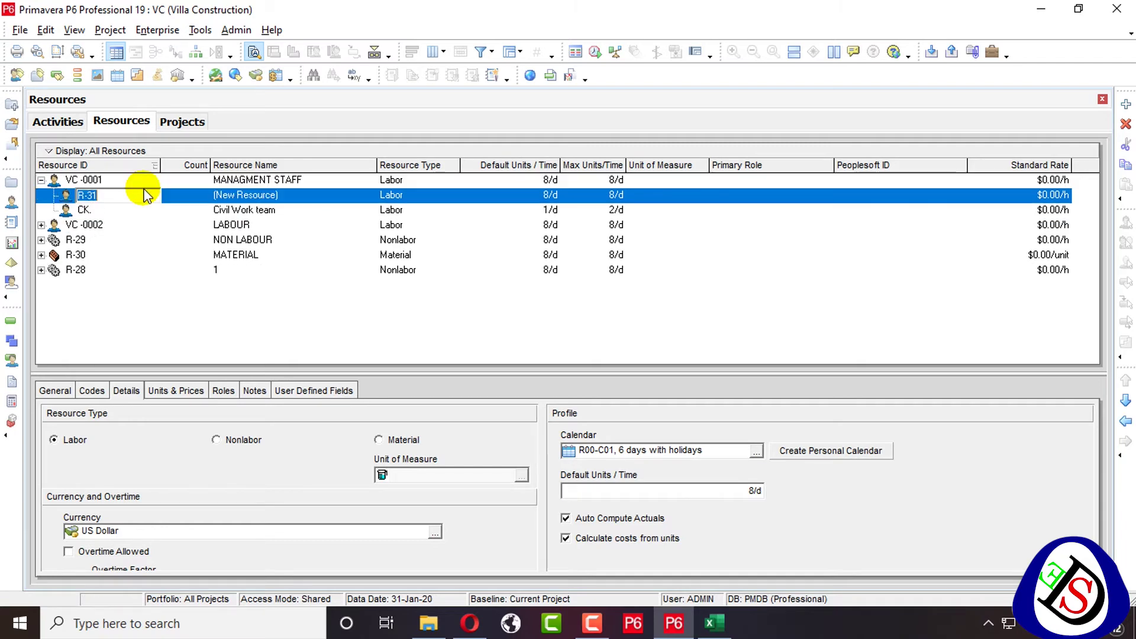
Review the new resource's general fields, including Employee ID and Title, and its resource code assignments
{"action": "left_click", "coordinate": [67, 390]}
{"action": "left_click", "coordinate": [158, 476]}
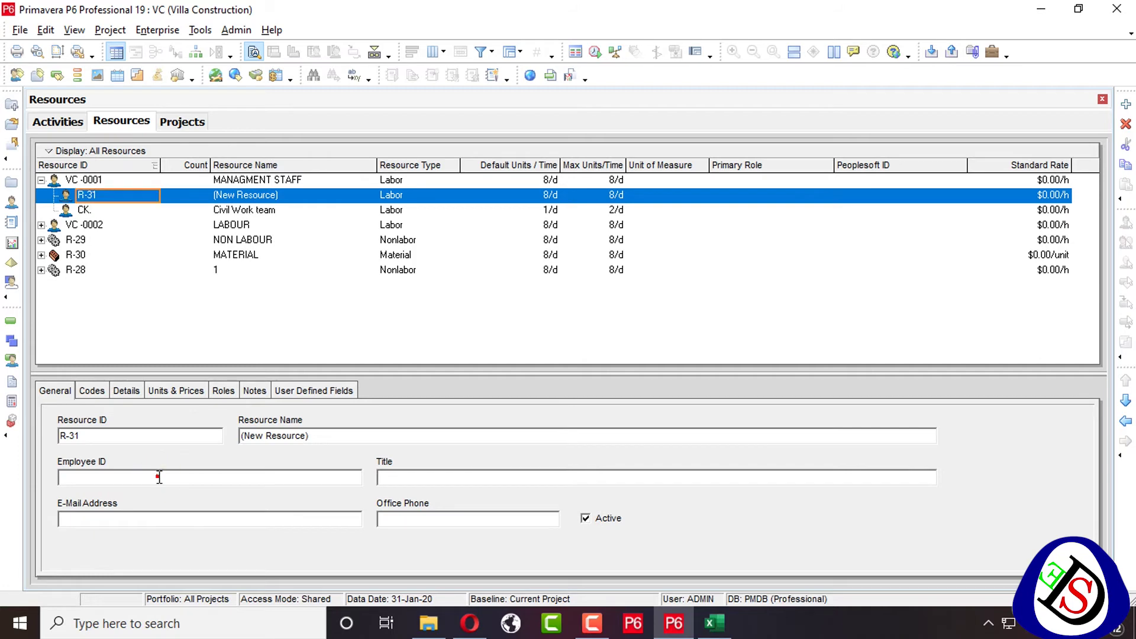
{"action": "left_click", "coordinate": [169, 482]}
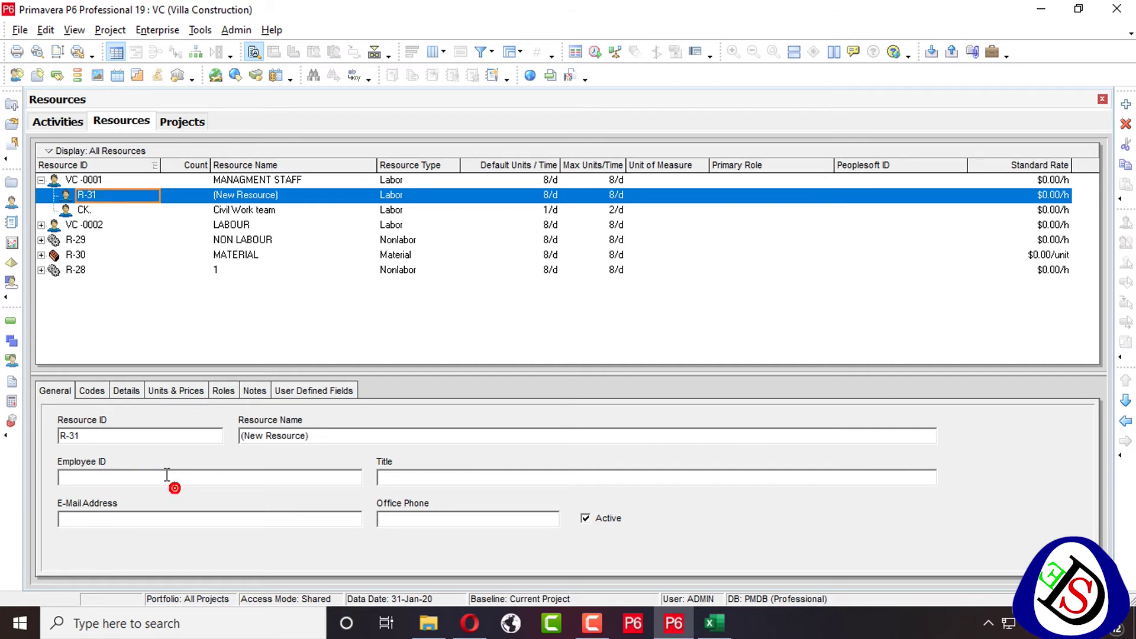
{"action": "left_click", "coordinate": [476, 481]}
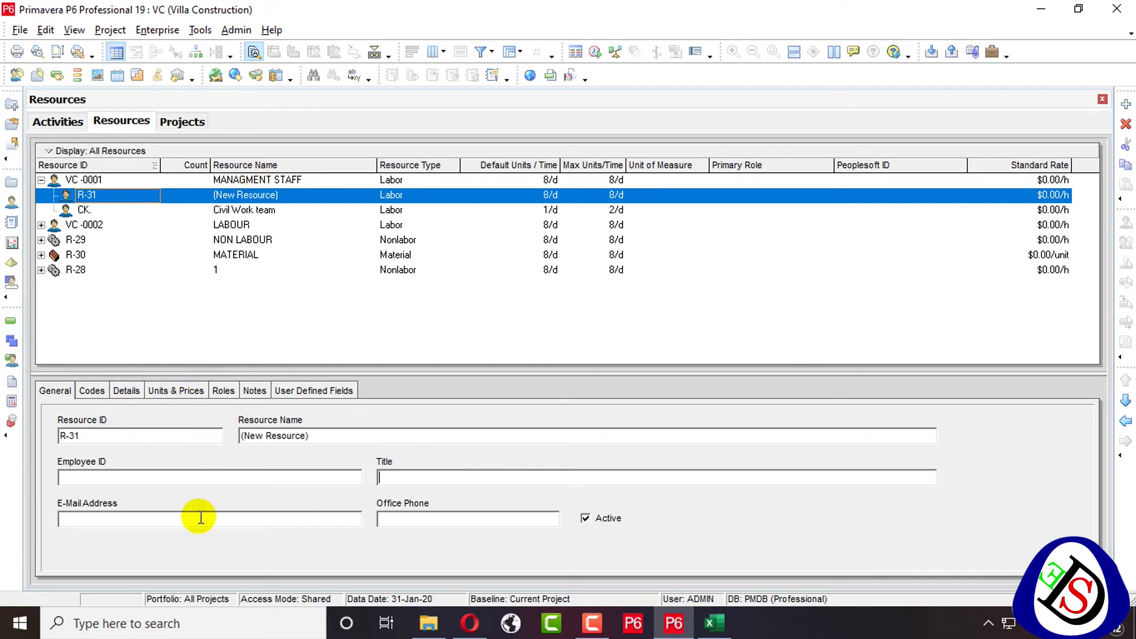
{"action": "left_click", "coordinate": [89, 391]}
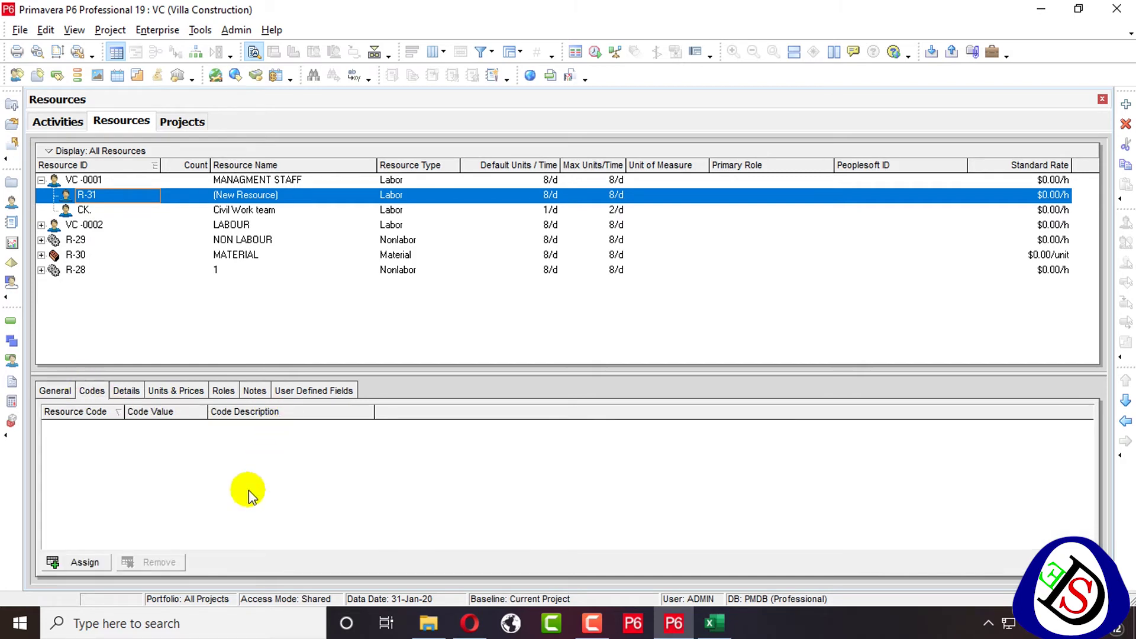
Review the new resource's type and profile details and look through the available currencies without choosing another
{"action": "left_click", "coordinate": [126, 392]}
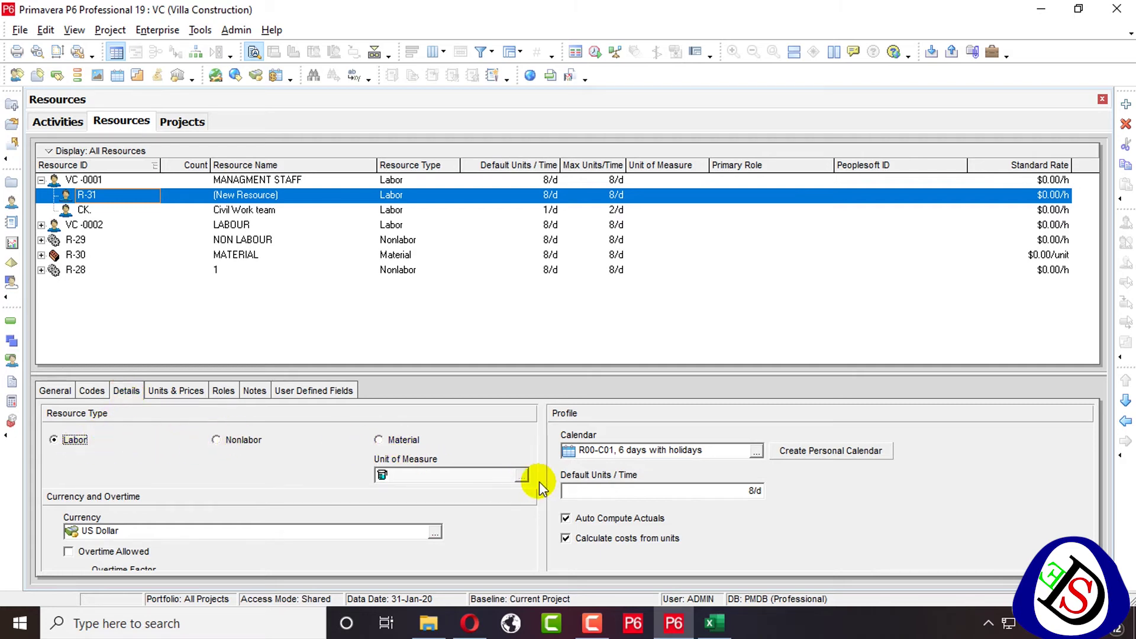
{"action": "left_click", "coordinate": [436, 532]}
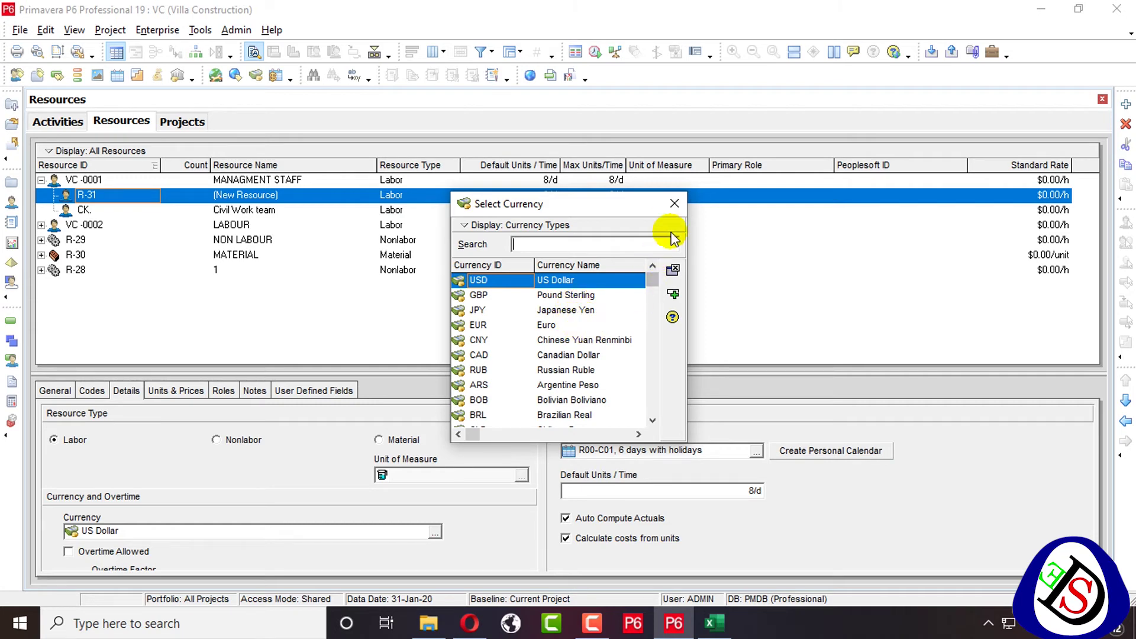
{"action": "left_click", "coordinate": [674, 203]}
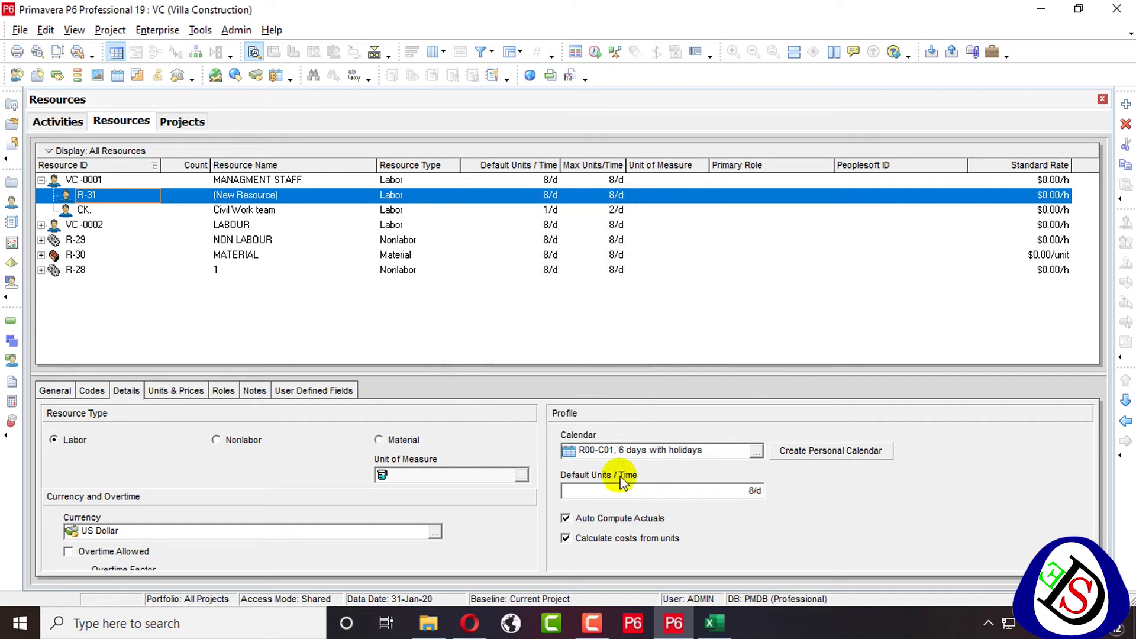
Toggle Calculate costs from units and Auto Compute Actuals for the new resource, leaving both options enabled
{"action": "left_click", "coordinate": [593, 540]}
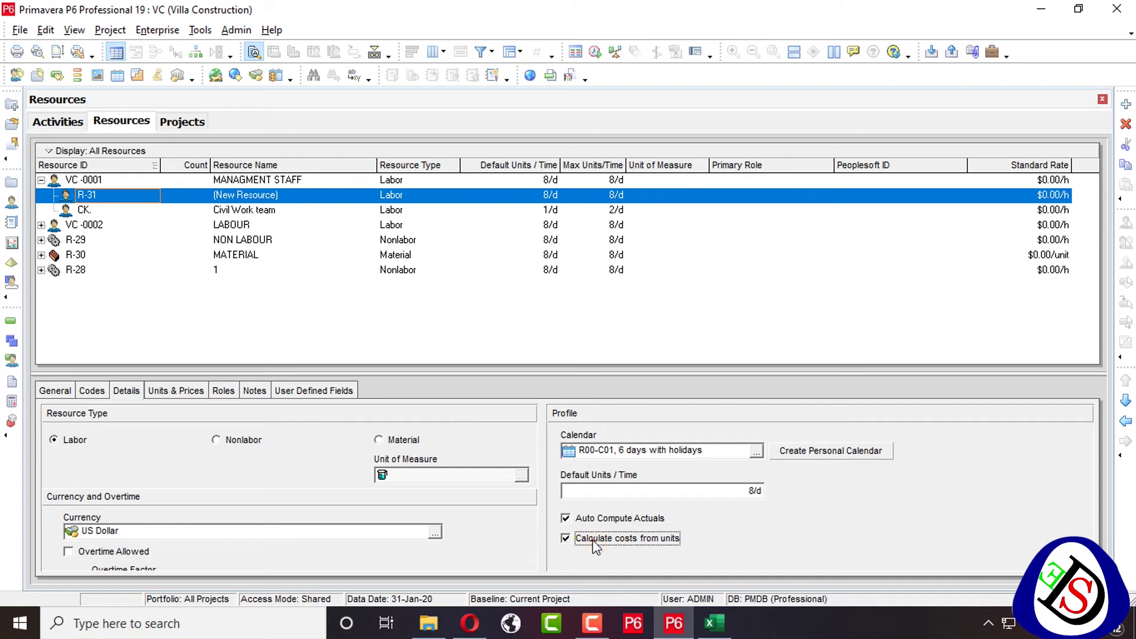
{"action": "left_click", "coordinate": [594, 539]}
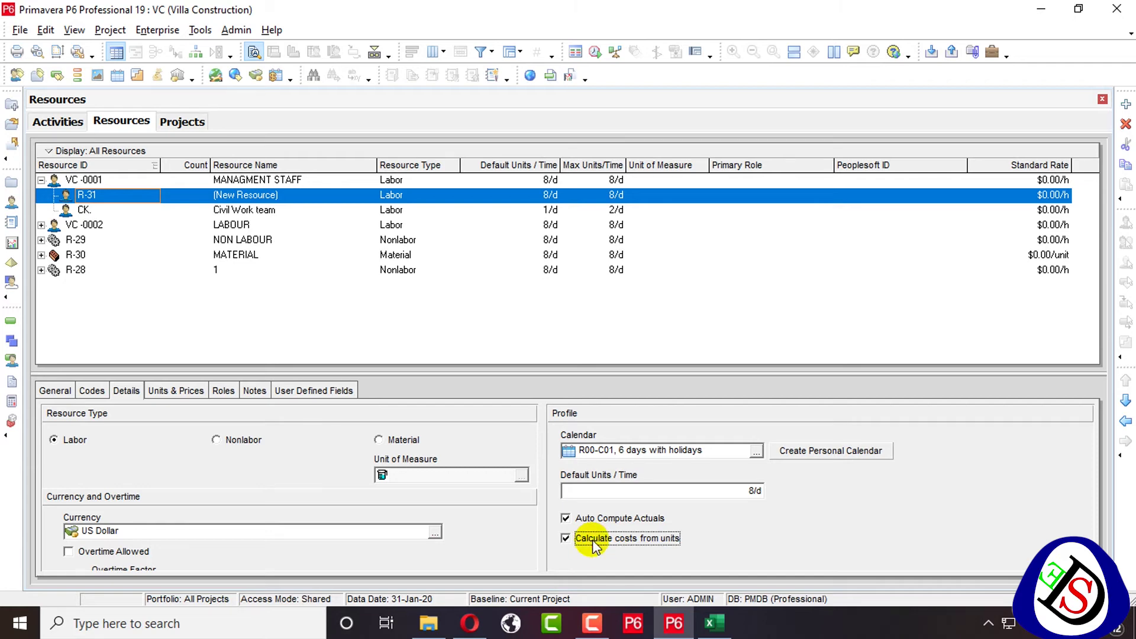
{"action": "left_click", "coordinate": [593, 539]}
{"action": "left_click", "coordinate": [593, 539]}
{"action": "left_click", "coordinate": [596, 520]}
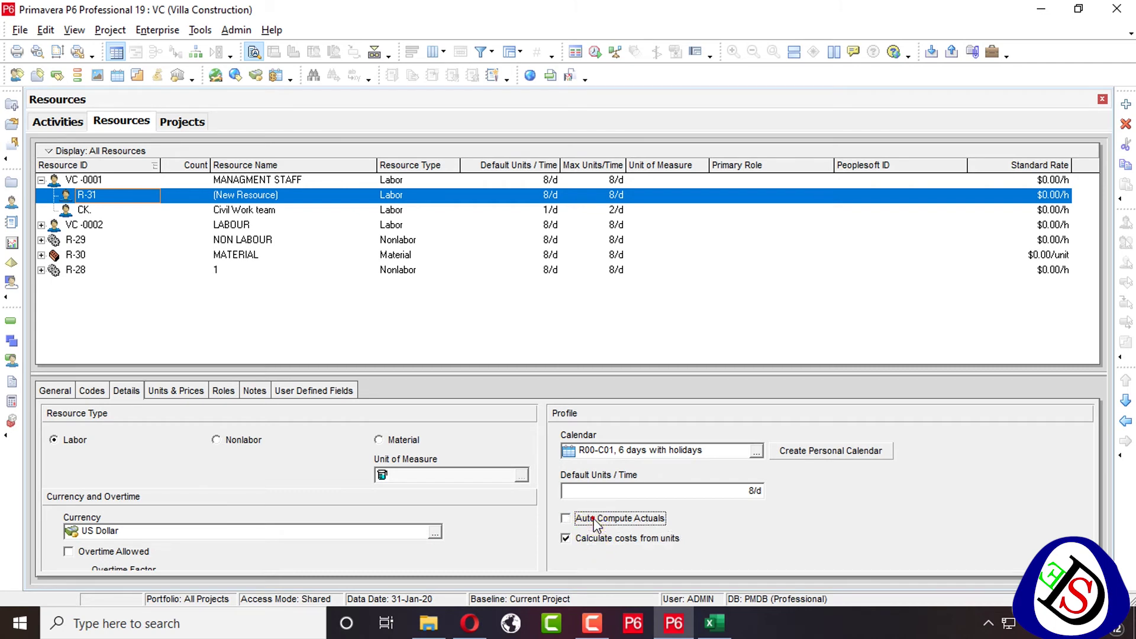
{"action": "left_click", "coordinate": [595, 523]}
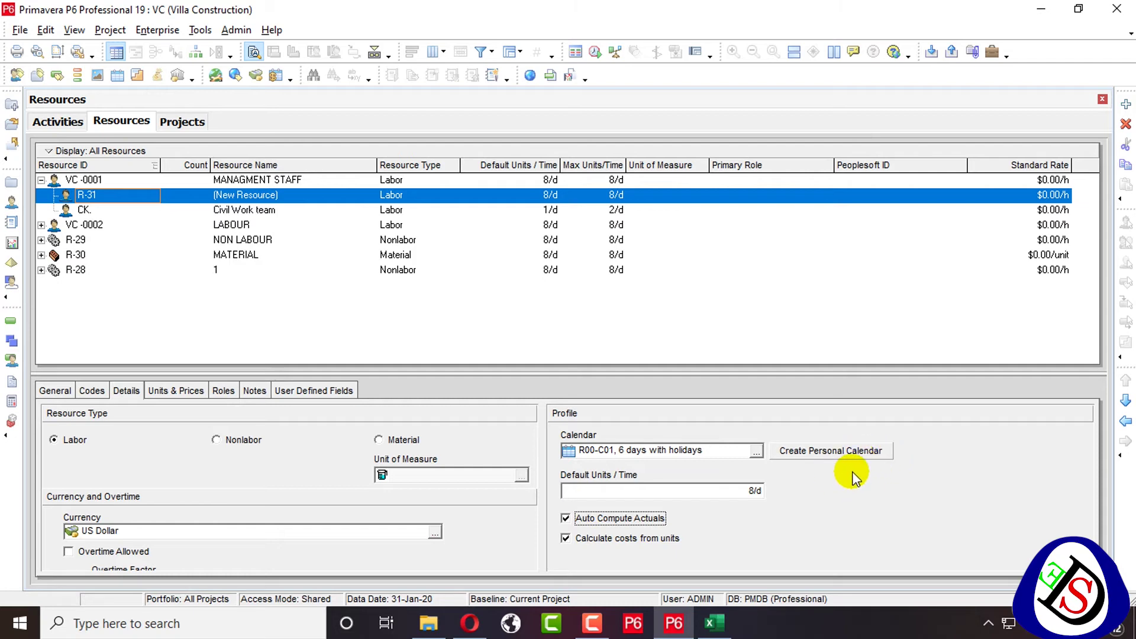
Add a second effective-date row to the new resource's units and prices and open its date for editing
{"action": "left_click", "coordinate": [168, 391]}
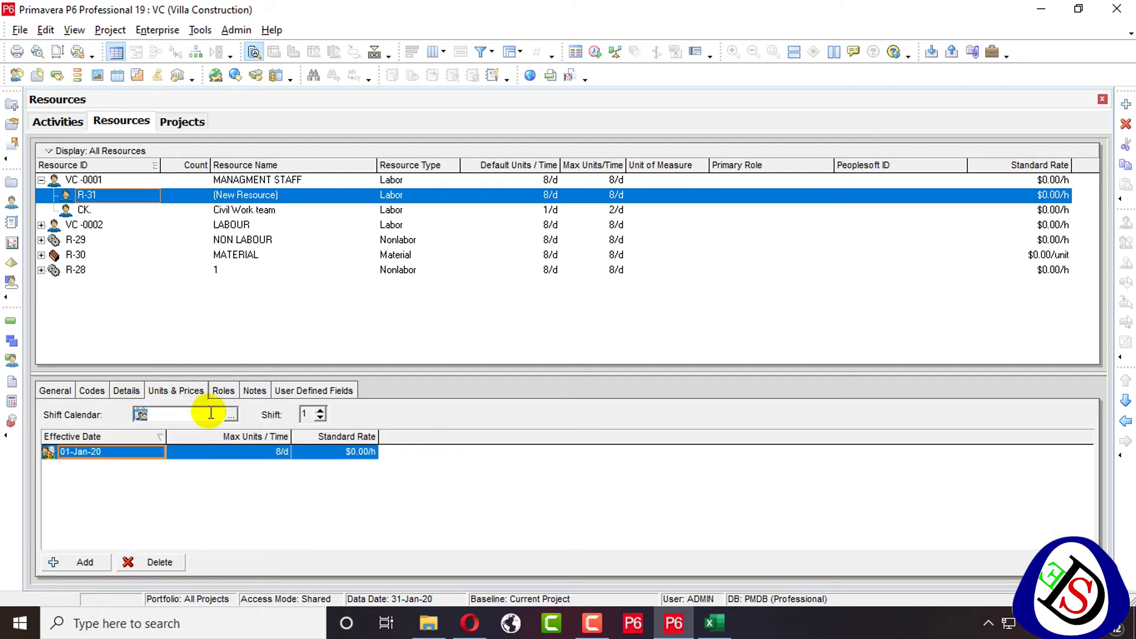
{"action": "left_click", "coordinate": [79, 562]}
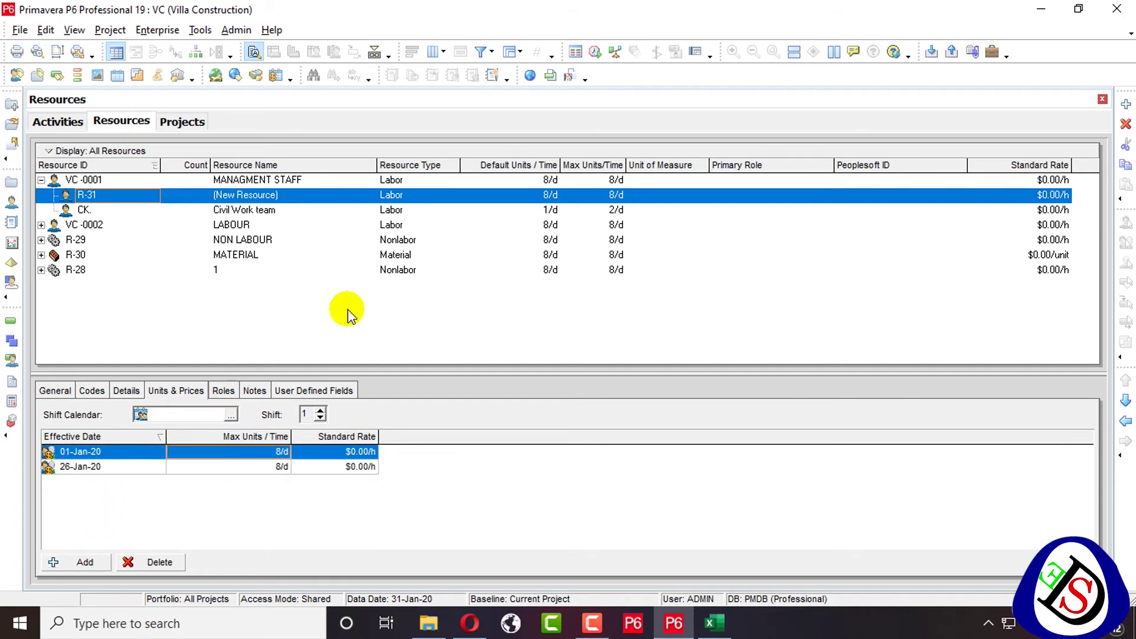
{"action": "left_click", "coordinate": [74, 468]}
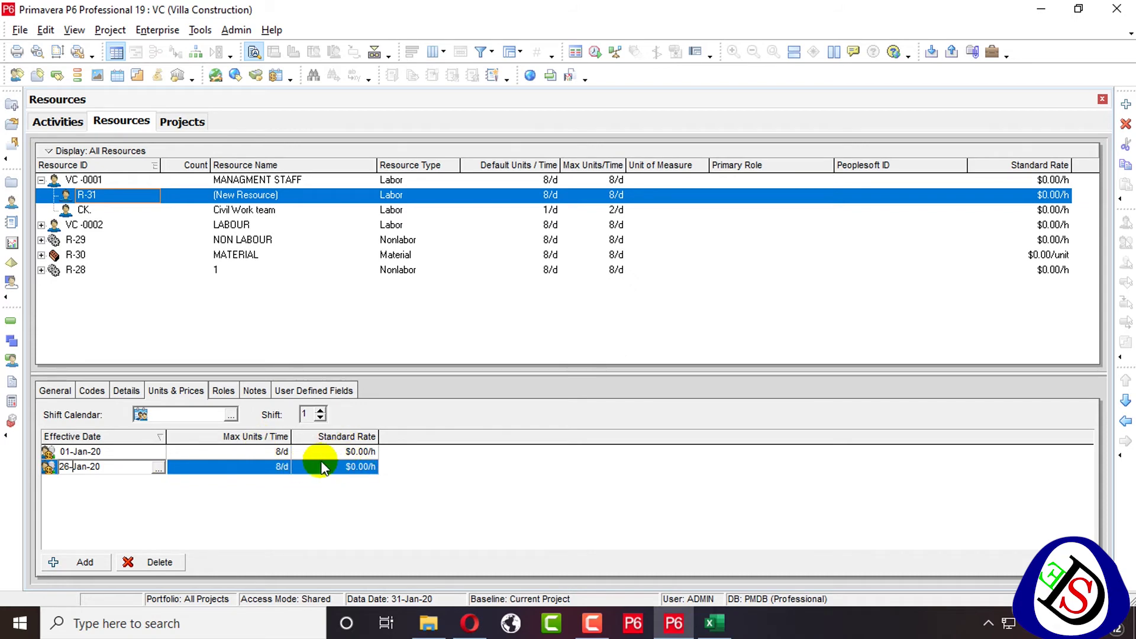
Review the new resource's roles, notes and user defined fields, and the resource codes of MANAGMENT STAFF
{"action": "left_click", "coordinate": [225, 391]}
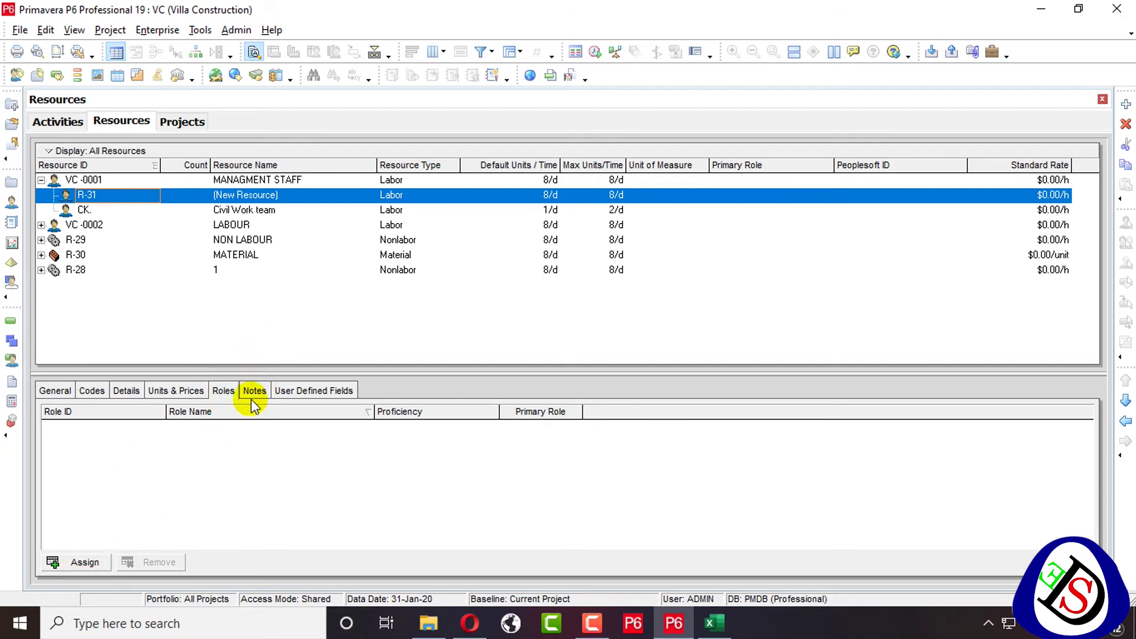
{"action": "left_click", "coordinate": [253, 391]}
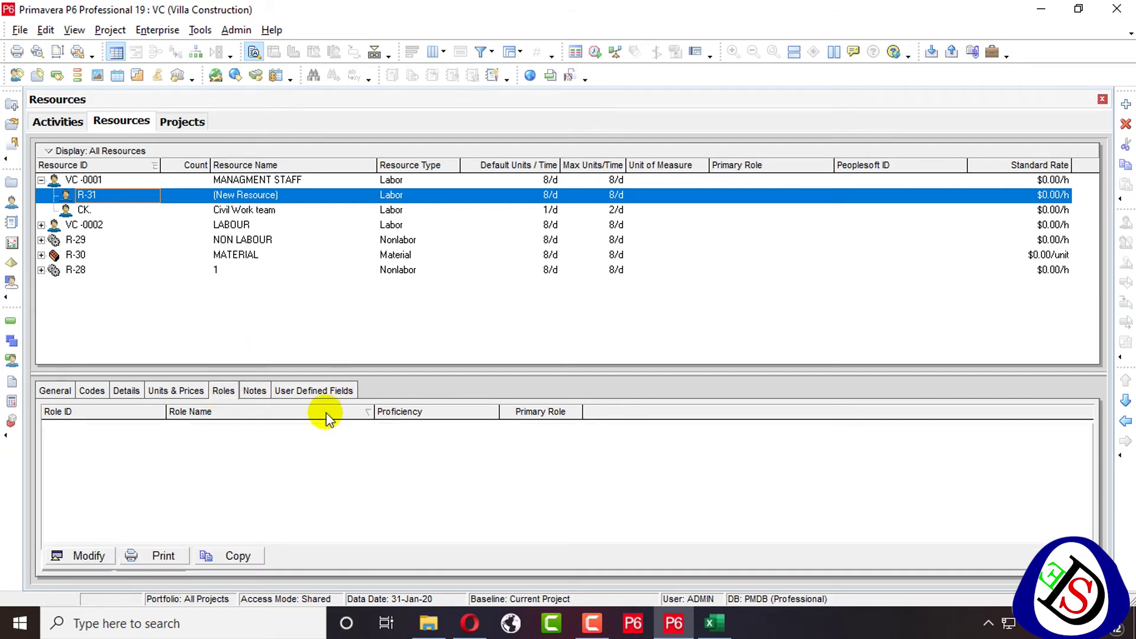
{"action": "left_click", "coordinate": [329, 392]}
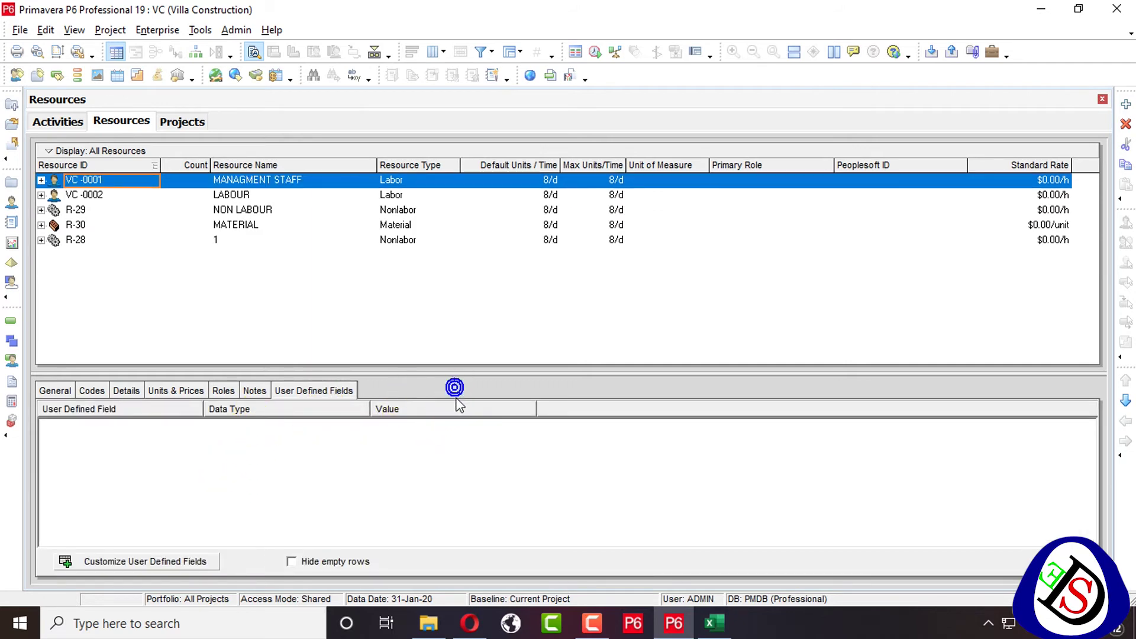
{"action": "left_click", "coordinate": [91, 392]}
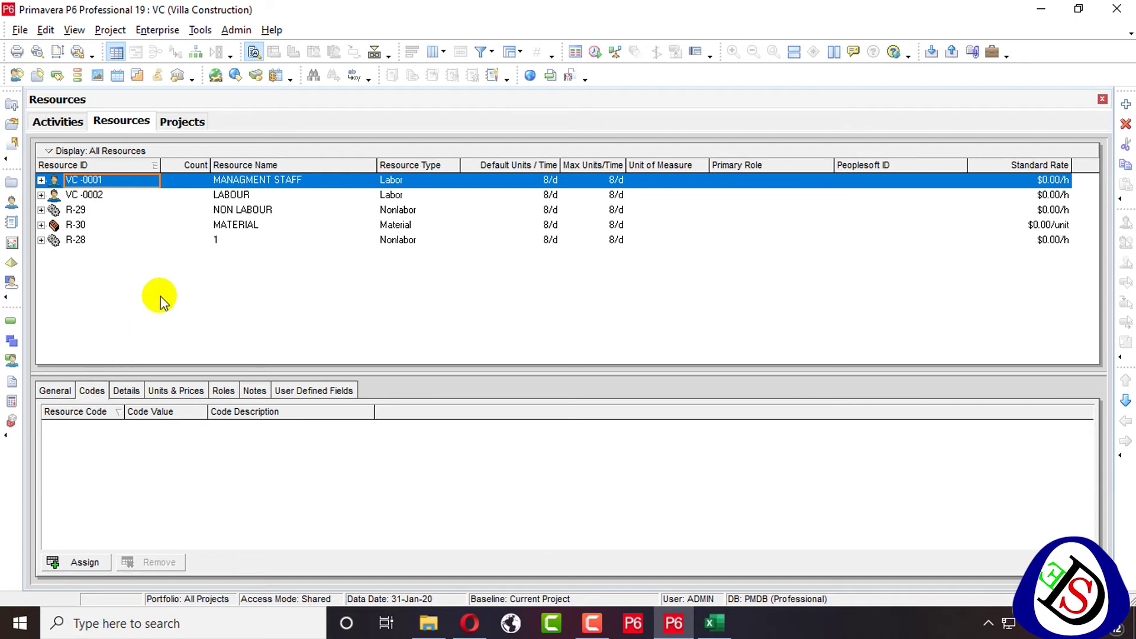
Change the resource ID of NON LABOUR to VC-0003
{"action": "left_click", "coordinate": [89, 196]}
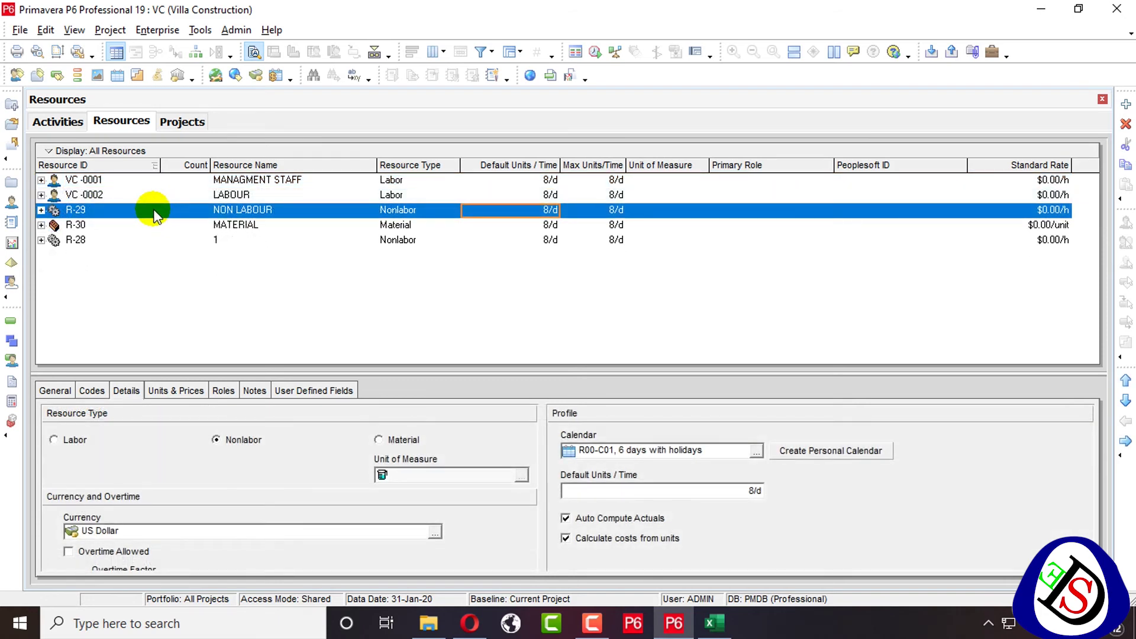
{"action": "left_click", "coordinate": [103, 213]}
{"action": "key", "text": "BackSpace"}
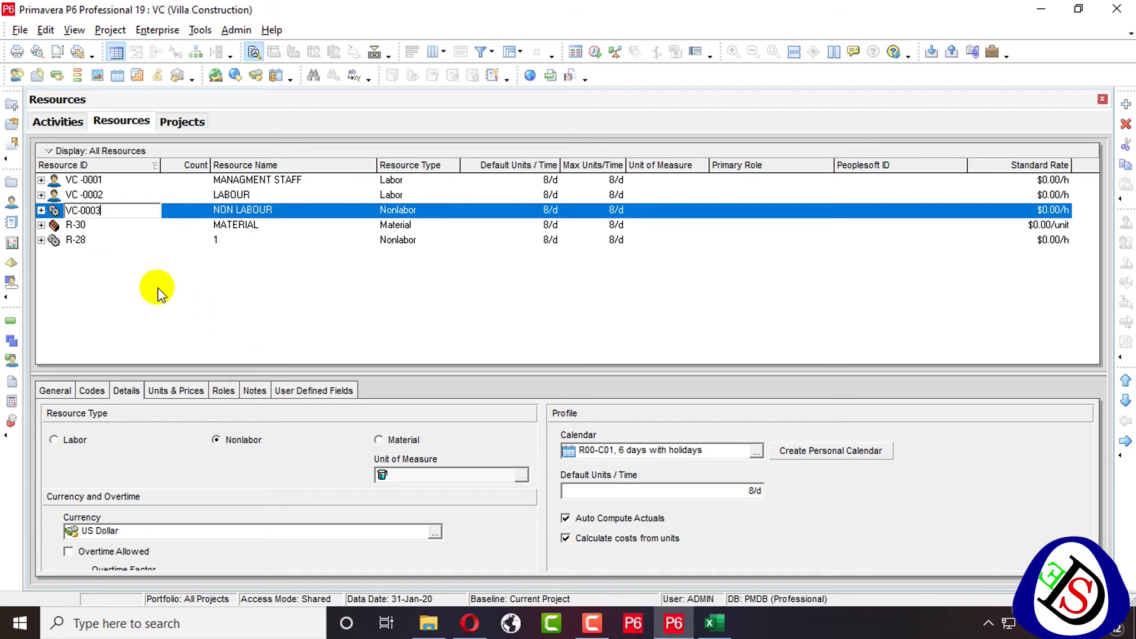
Change the resource ID of MATERIAL to VC-0004, leaving its group collapsed
{"action": "left_click", "coordinate": [40, 224]}
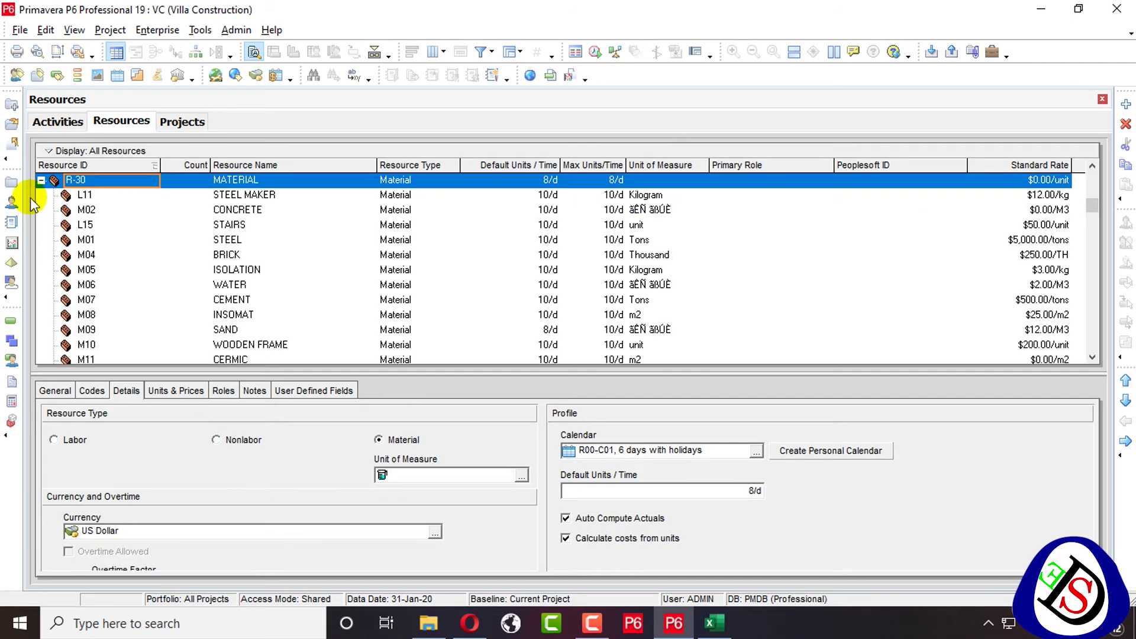
{"action": "left_click", "coordinate": [40, 179]}
{"action": "left_click", "coordinate": [83, 226]}
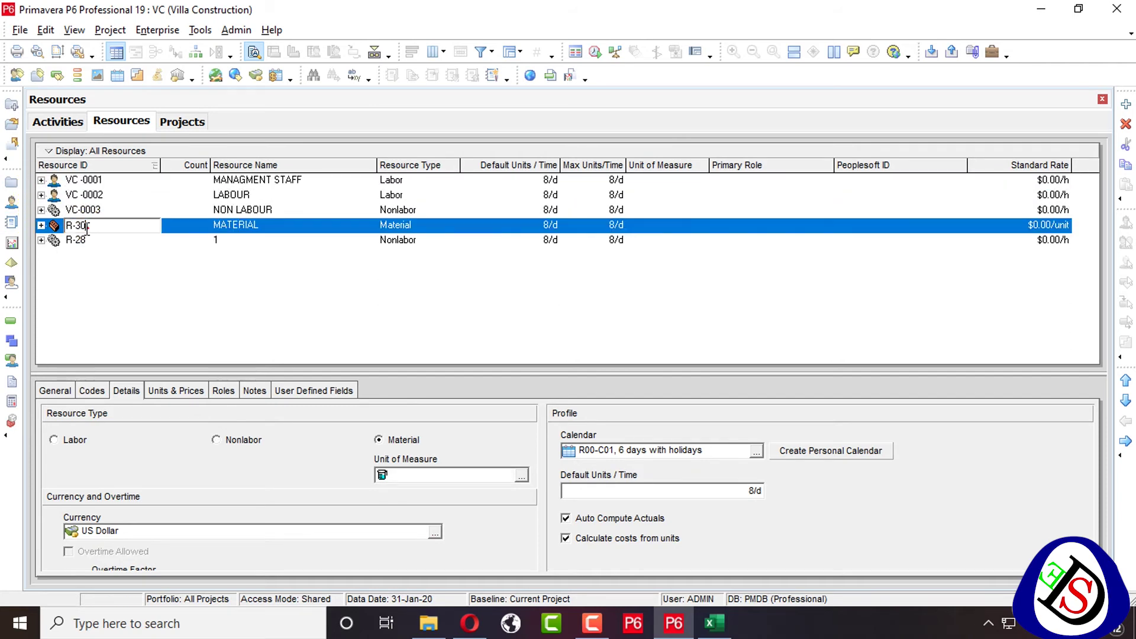
{"action": "type", "text": "VC-"}
{"action": "left_click", "coordinate": [336, 296]}
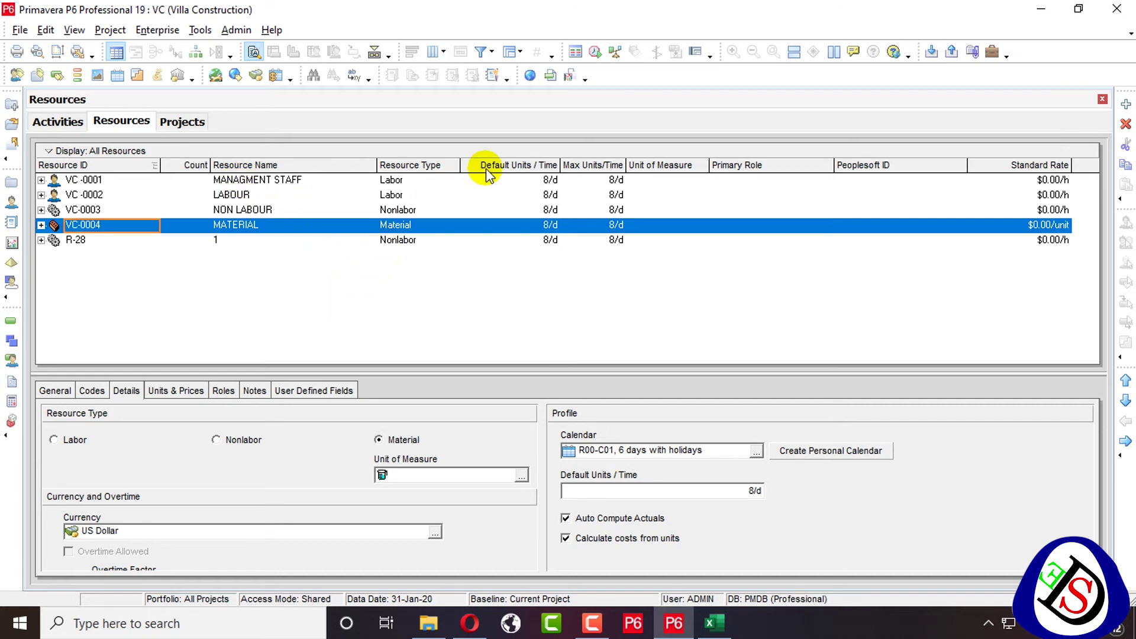
Clear the Default Units / Time values of the MANAGMENT STAFF, LABOUR, NON LABOUR and MATERIAL groups
{"action": "left_click", "coordinate": [548, 179]}
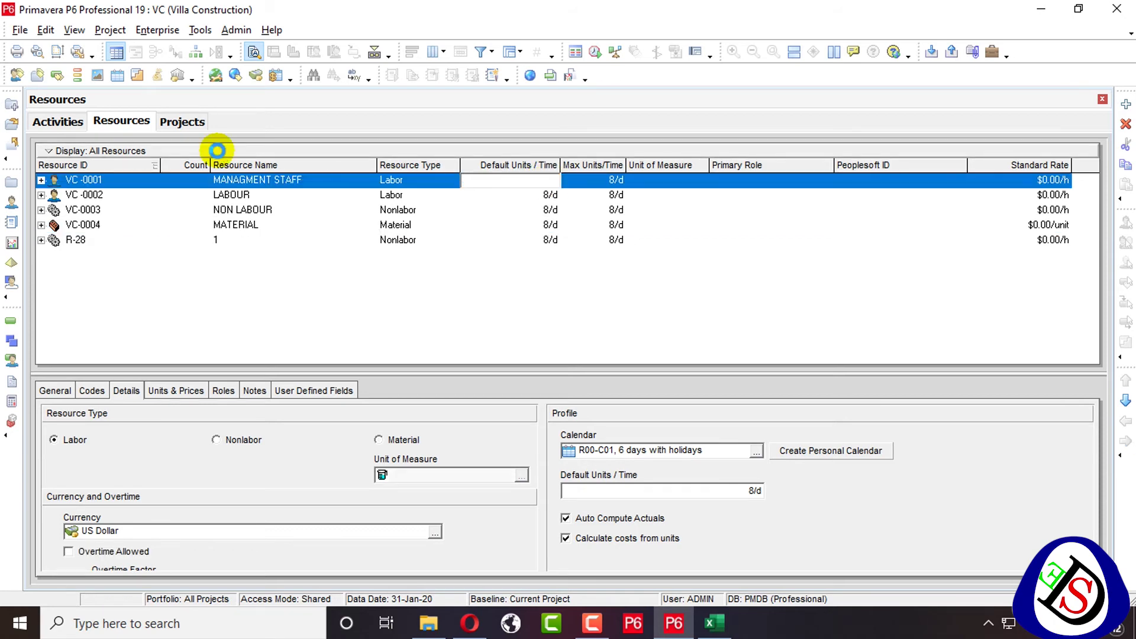
{"action": "key", "text": "Down"}
{"action": "key", "text": "Down"}
{"action": "key", "text": "Down"}
{"action": "left_click", "coordinate": [52, 180]}
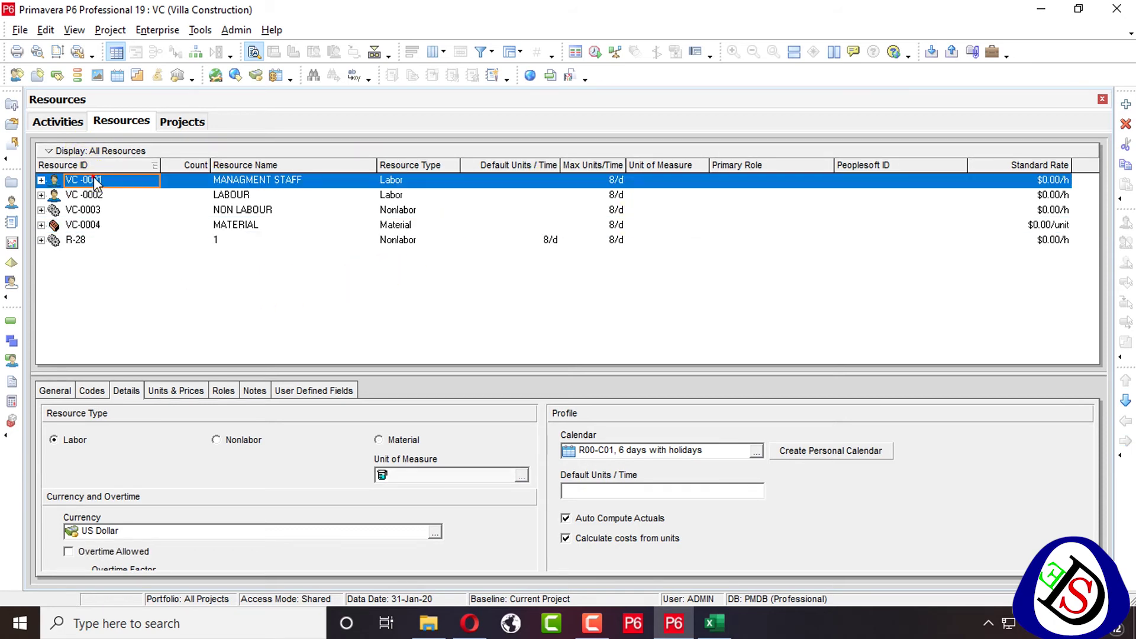
Expand the MANAGMENT STAFF group and go through its team resources, from Civil Work team to Testing & Commissioning Team
{"action": "left_click", "coordinate": [40, 180]}
{"action": "scroll", "coordinate": [81, 216], "scroll_direction": "down", "scroll_amount": 1}
{"action": "scroll", "coordinate": [86, 266], "scroll_direction": "up", "scroll_amount": 1}
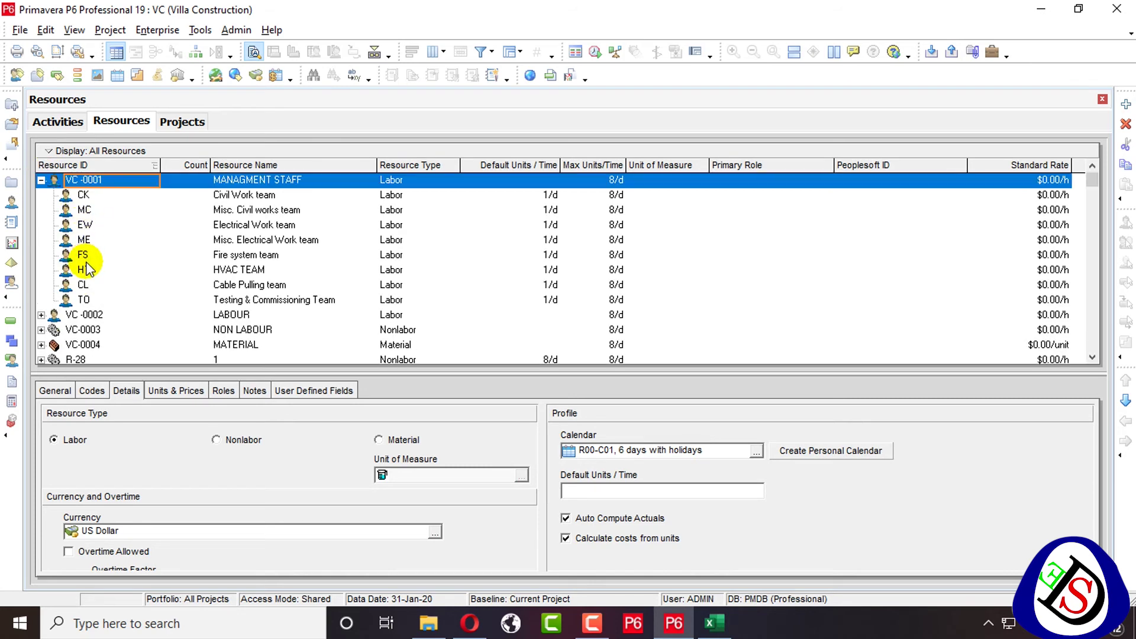
{"action": "left_click", "coordinate": [131, 195]}
{"action": "left_click", "coordinate": [146, 211]}
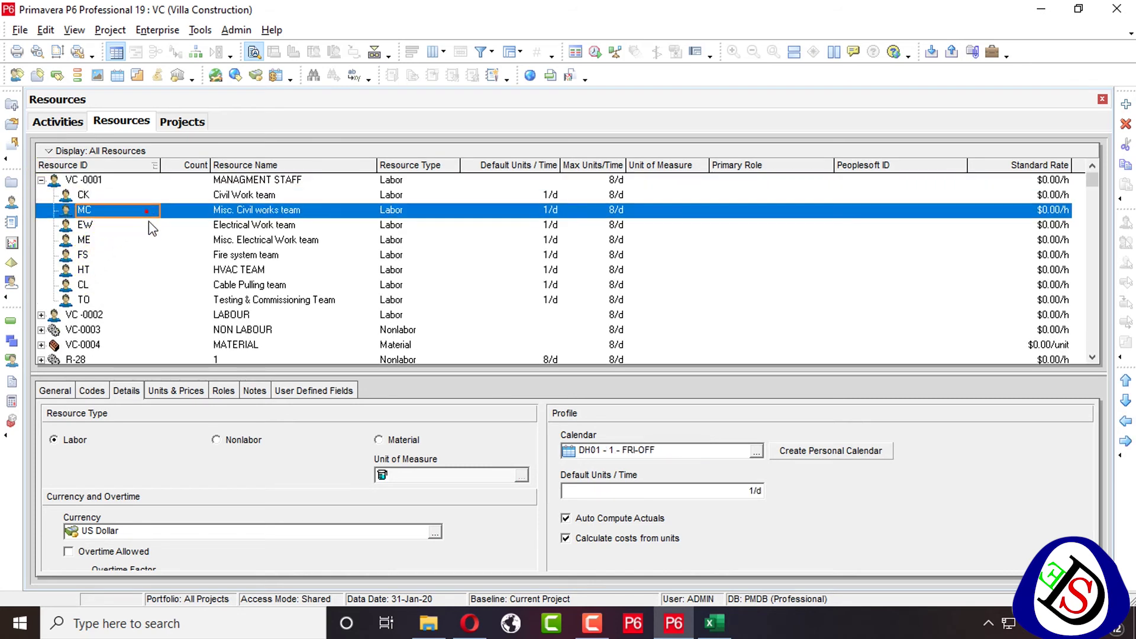
{"action": "left_click", "coordinate": [167, 230]}
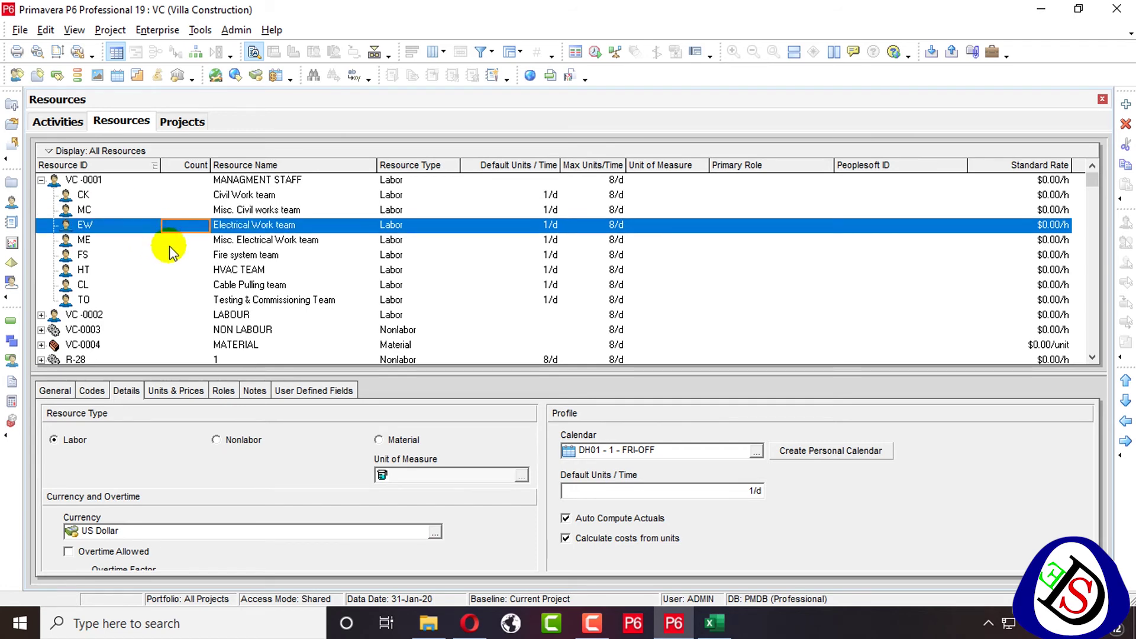
{"action": "left_click", "coordinate": [168, 243]}
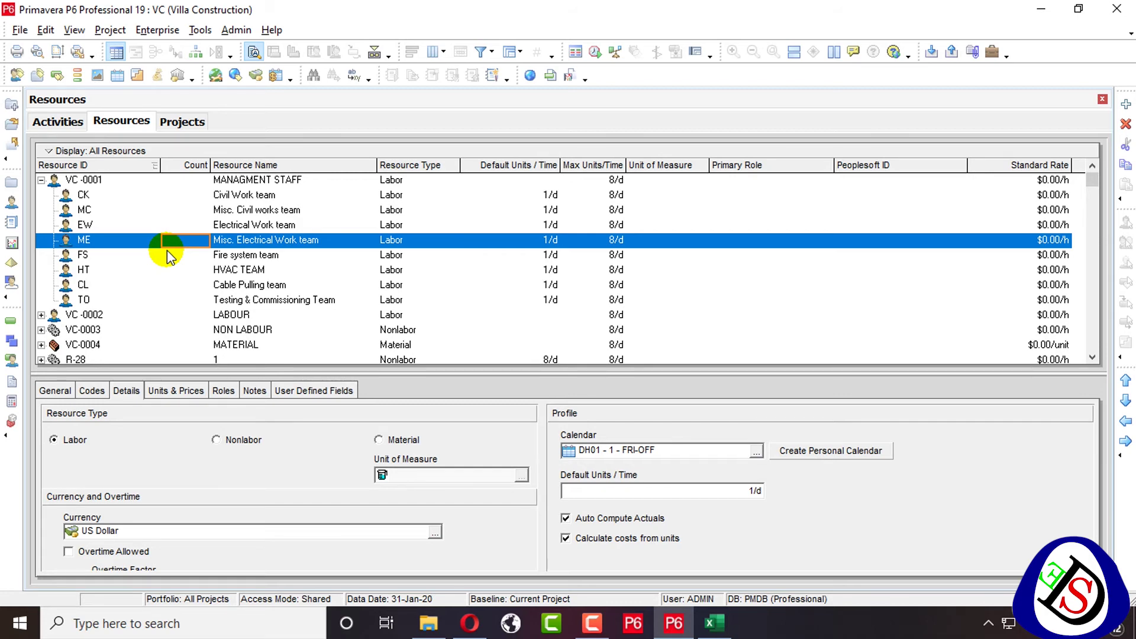
{"action": "key", "text": "Down"}
{"action": "key", "text": "Down"}
{"action": "key", "text": "Down"}
{"action": "key", "text": "Down"}
{"action": "key", "text": "Down"}
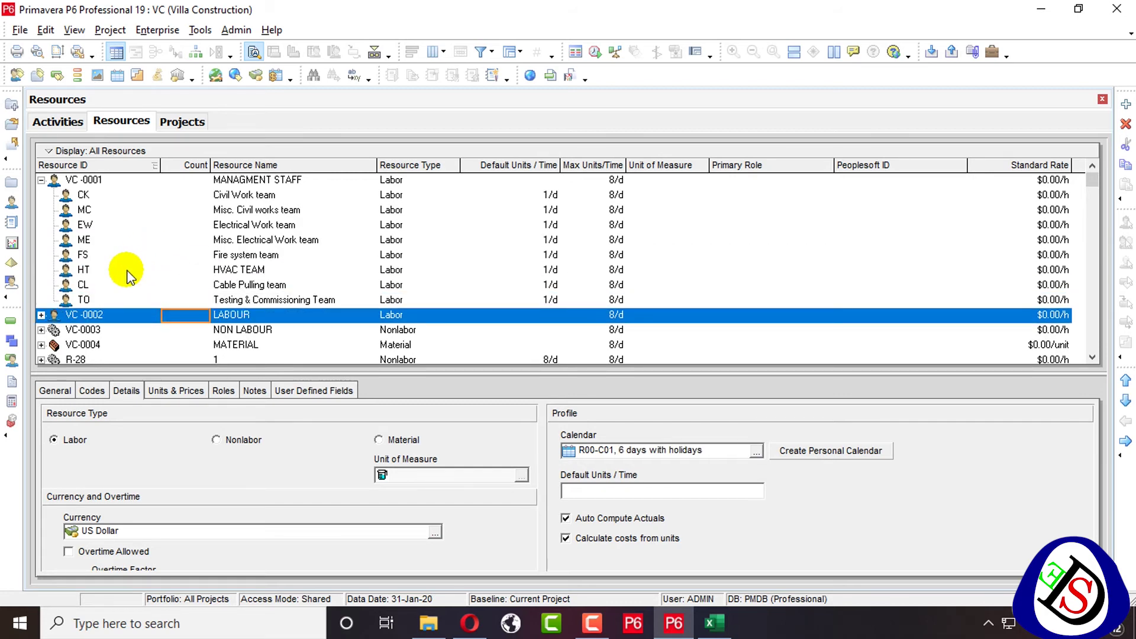
Expand the LABOUR group and go through its trade resources, from TILE MAISON down to CARPENTER
{"action": "left_click", "coordinate": [41, 314]}
{"action": "scroll", "coordinate": [216, 228], "scroll_direction": "down", "scroll_amount": 1}
{"action": "scroll", "coordinate": [211, 236], "scroll_direction": "up", "scroll_amount": 2}
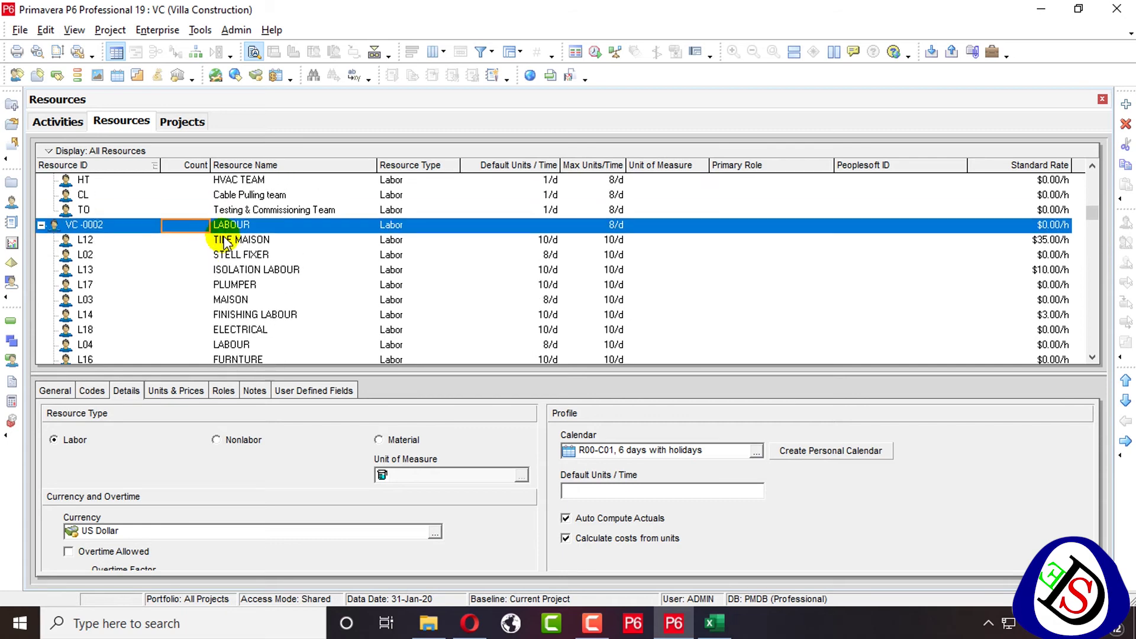
{"action": "left_click", "coordinate": [217, 238]}
{"action": "key", "text": "Down"}
{"action": "key", "text": "Down"}
{"action": "key", "text": "Down"}
{"action": "key", "text": "Down"}
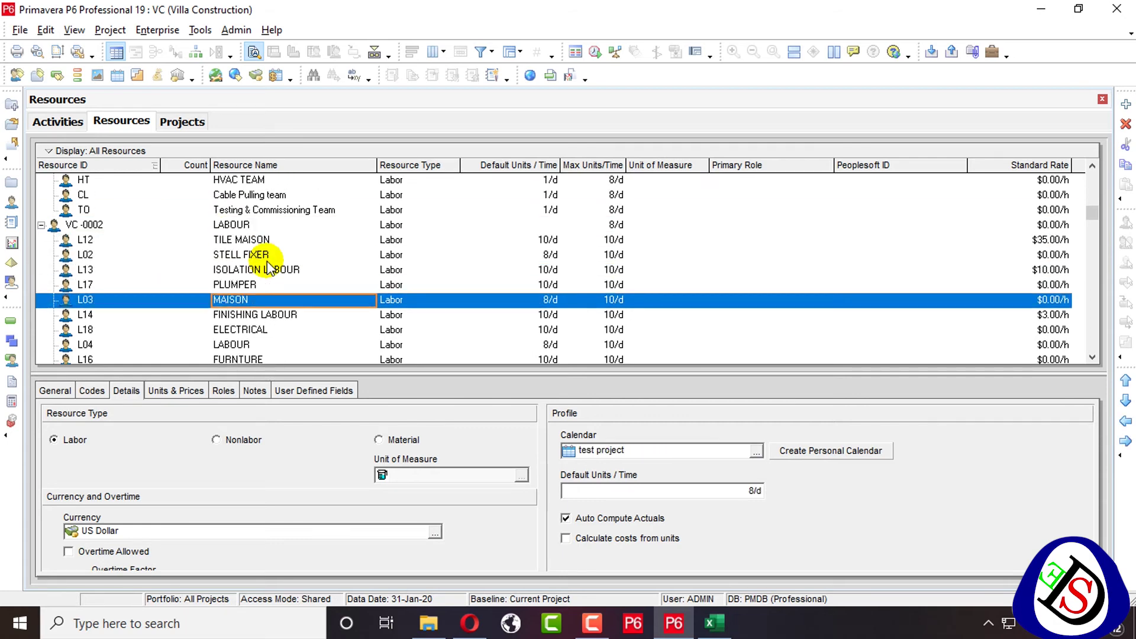
{"action": "key", "text": "Up"}
{"action": "key", "text": "Down"}
{"action": "key", "text": "Down"}
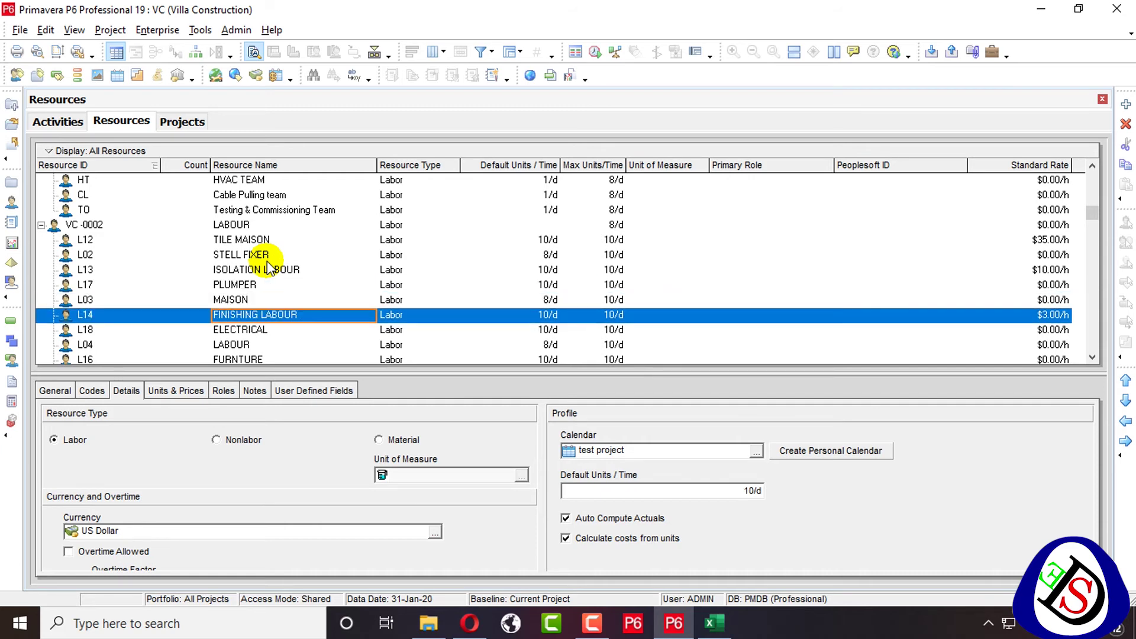
{"action": "key", "text": "Down"}
{"action": "key", "text": "Down"}
{"action": "key", "text": "Down"}
{"action": "key", "text": "Down"}
{"action": "key", "text": "Down"}
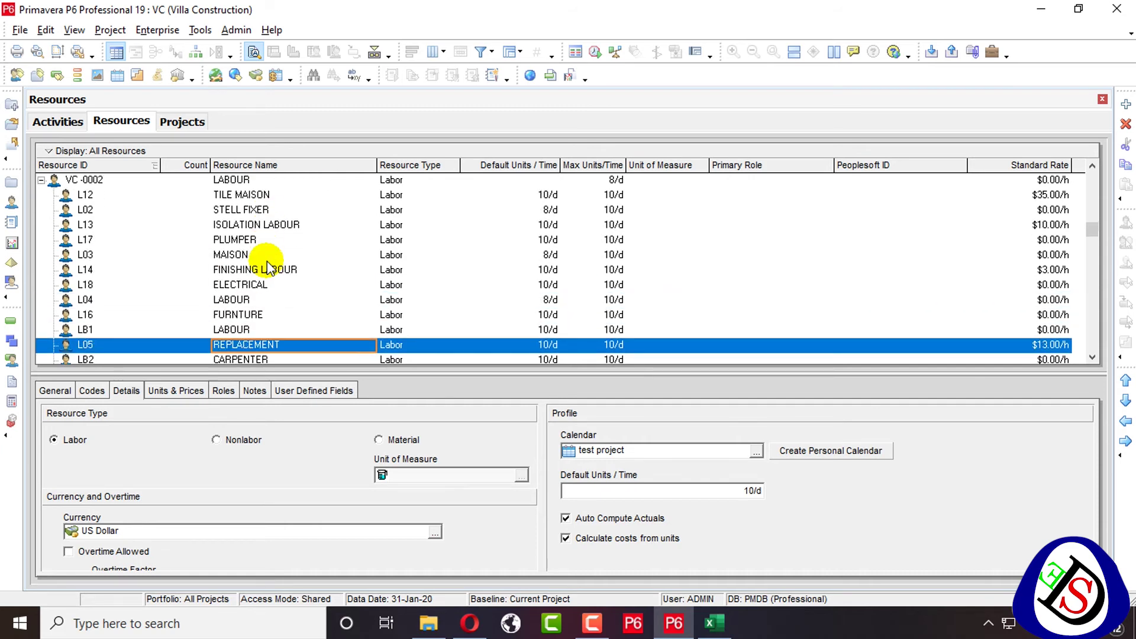
{"action": "key", "text": "Down"}
{"action": "key", "text": "Down"}
{"action": "key", "text": "Down"}
{"action": "key", "text": "Down"}
{"action": "key", "text": "Down"}
{"action": "key", "text": "Down"}
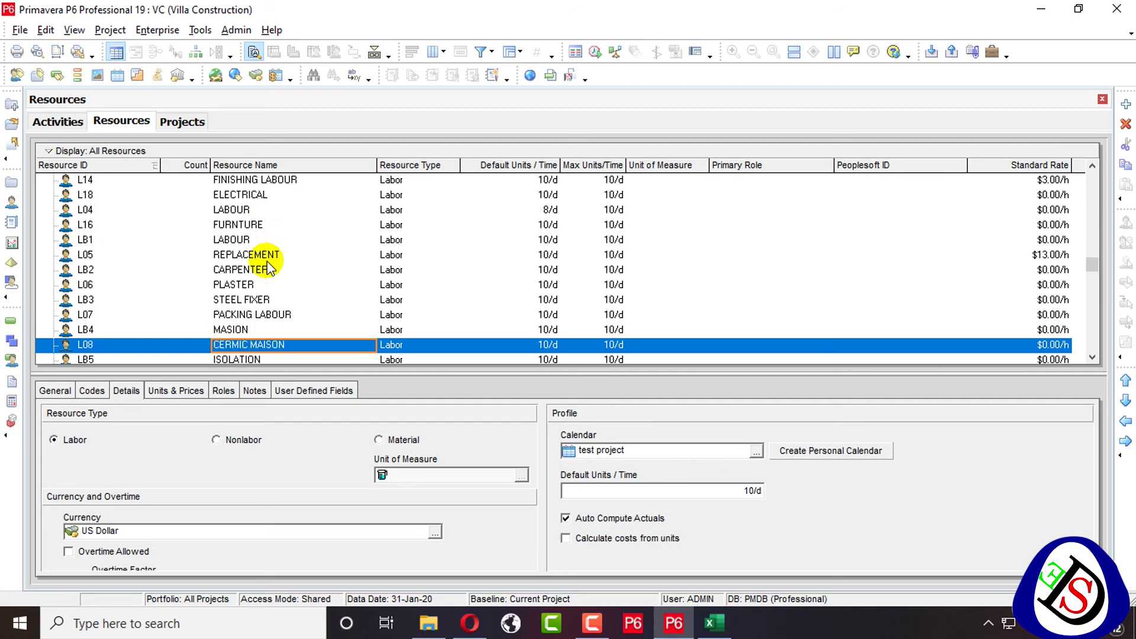
{"action": "key", "text": "Down"}
{"action": "key", "text": "Down"}
{"action": "key", "text": "Down"}
{"action": "key", "text": "Down"}
{"action": "key", "text": "Down"}
{"action": "key", "text": "Down"}
{"action": "key", "text": "Down"}
{"action": "key", "text": "Down"}
{"action": "key", "text": "Down"}
{"action": "key", "text": "Down"}
{"action": "key", "text": "Down"}
{"action": "key", "text": "Down"}
{"action": "key", "text": "Down"}
{"action": "key", "text": "Down"}
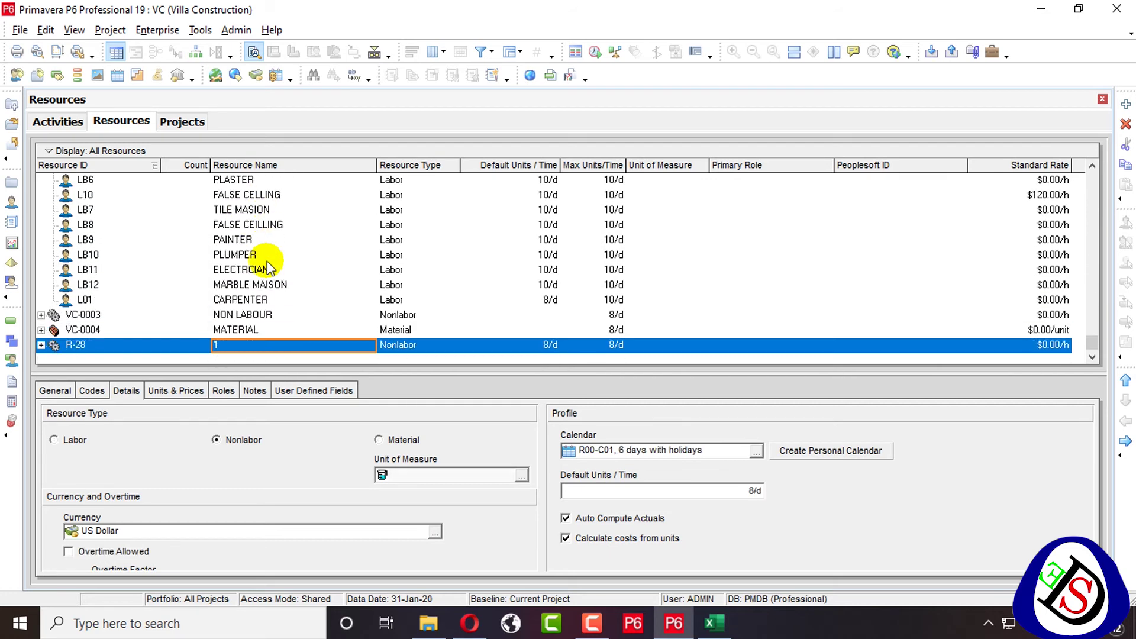
Collapse the MANAGMENT STAFF and LABOUR groups in the resource list
{"action": "scroll", "coordinate": [127, 307], "scroll_direction": "up", "scroll_amount": 5}
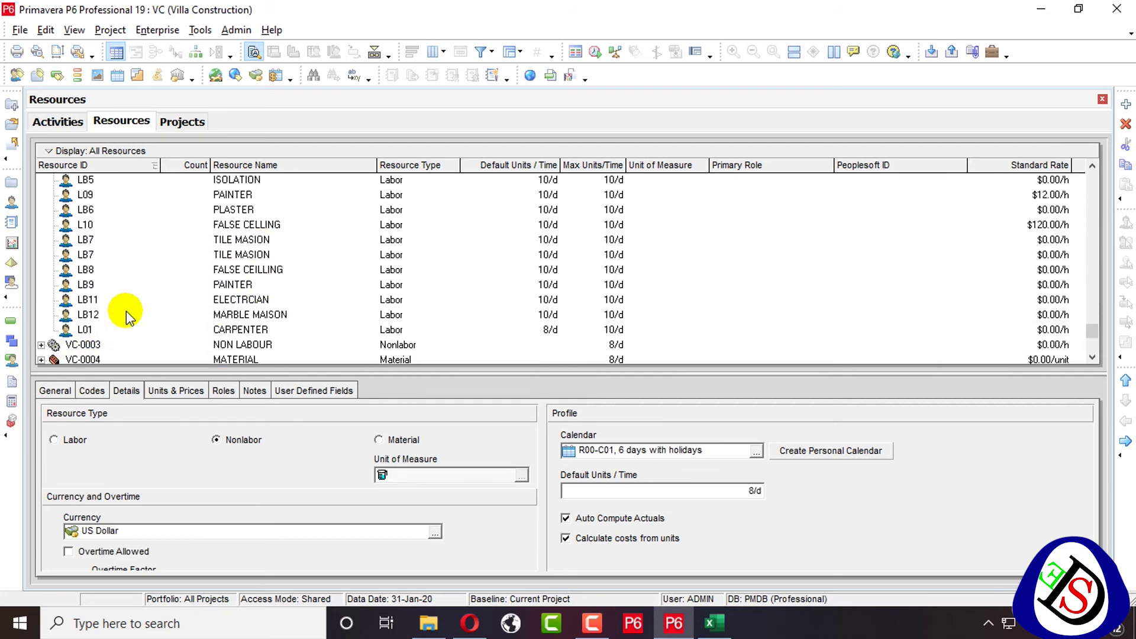
{"action": "scroll", "coordinate": [128, 307], "scroll_direction": "up", "scroll_amount": 5}
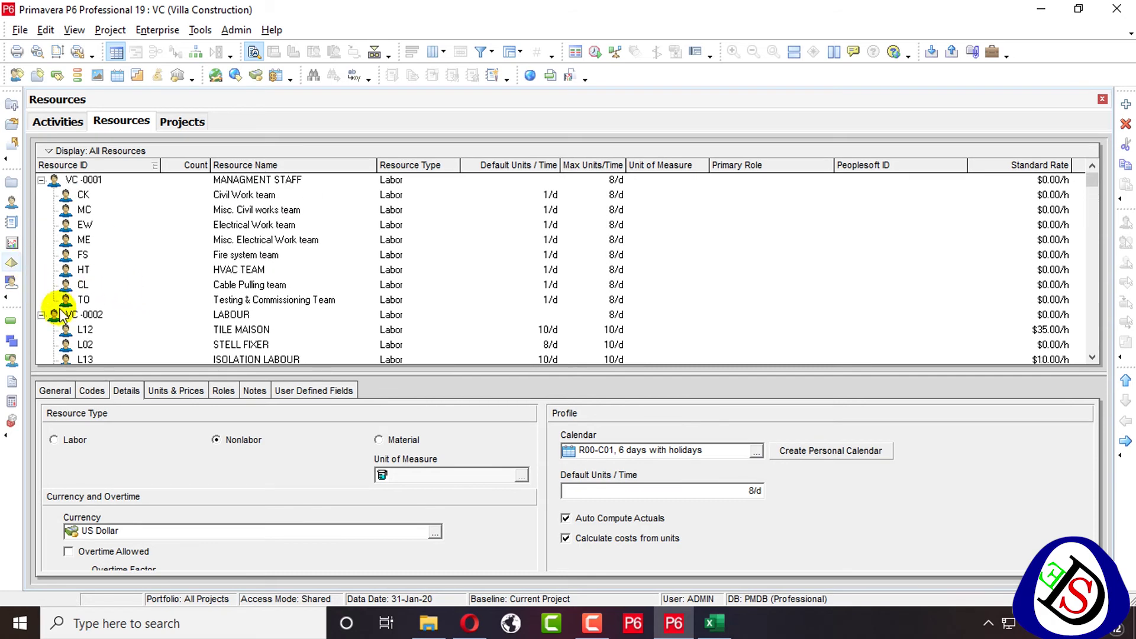
{"action": "left_click", "coordinate": [53, 316]}
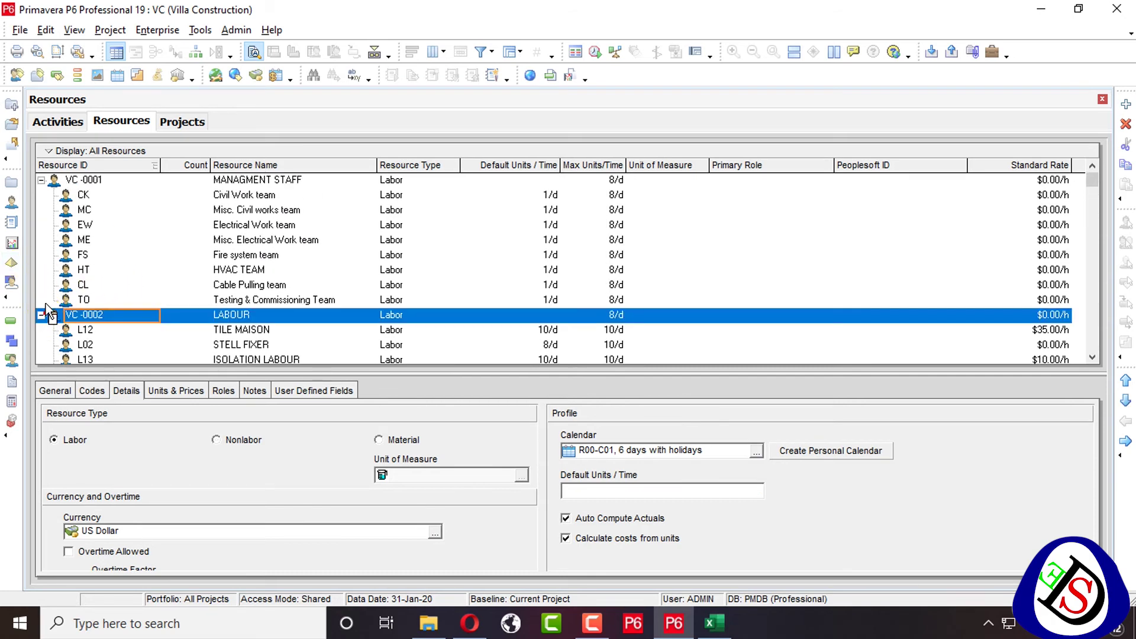
{"action": "left_click", "coordinate": [40, 180]}
{"action": "left_click", "coordinate": [41, 195]}
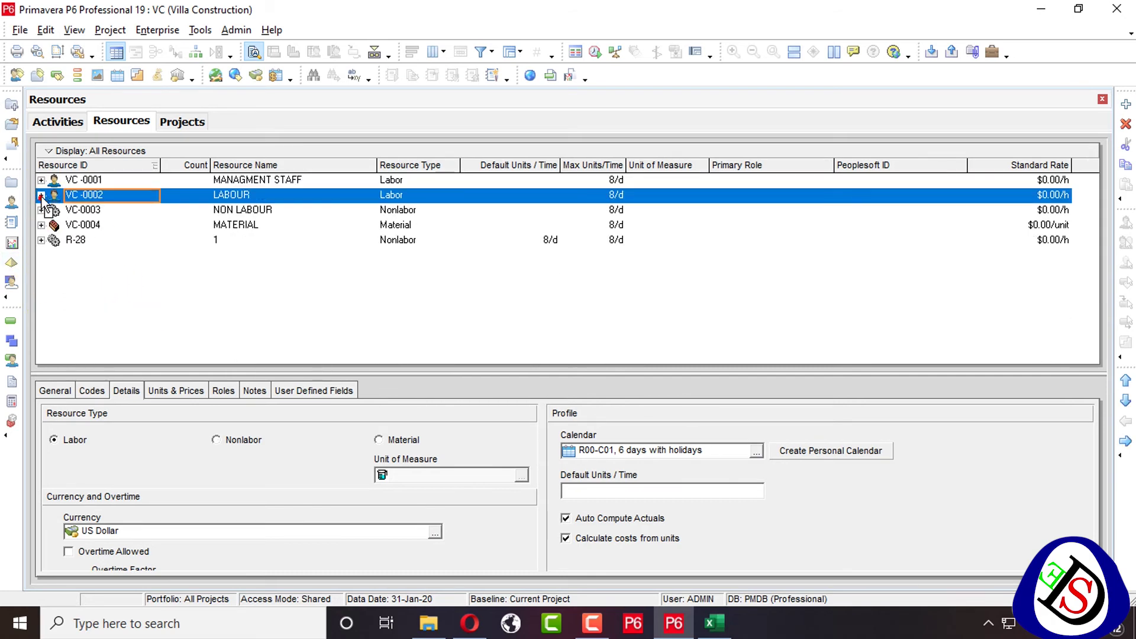
Switch the resource list from table view to chart view
{"action": "right_click", "coordinate": [71, 189]}
{"action": "left_click", "coordinate": [175, 198]}
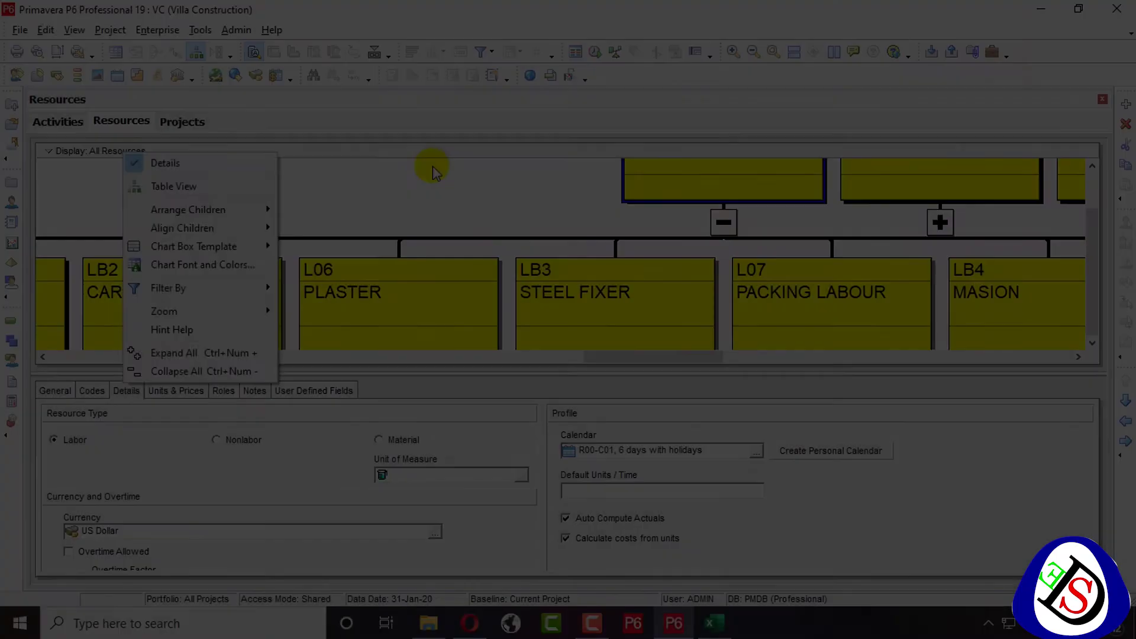
{"action": "left_click", "coordinate": [432, 166]}
{"action": "scroll", "coordinate": [532, 233], "scroll_direction": "up", "scroll_amount": 2}
Arrange the children of the LABOUR box vertically in the resource chart
{"action": "left_click", "coordinate": [766, 209]}
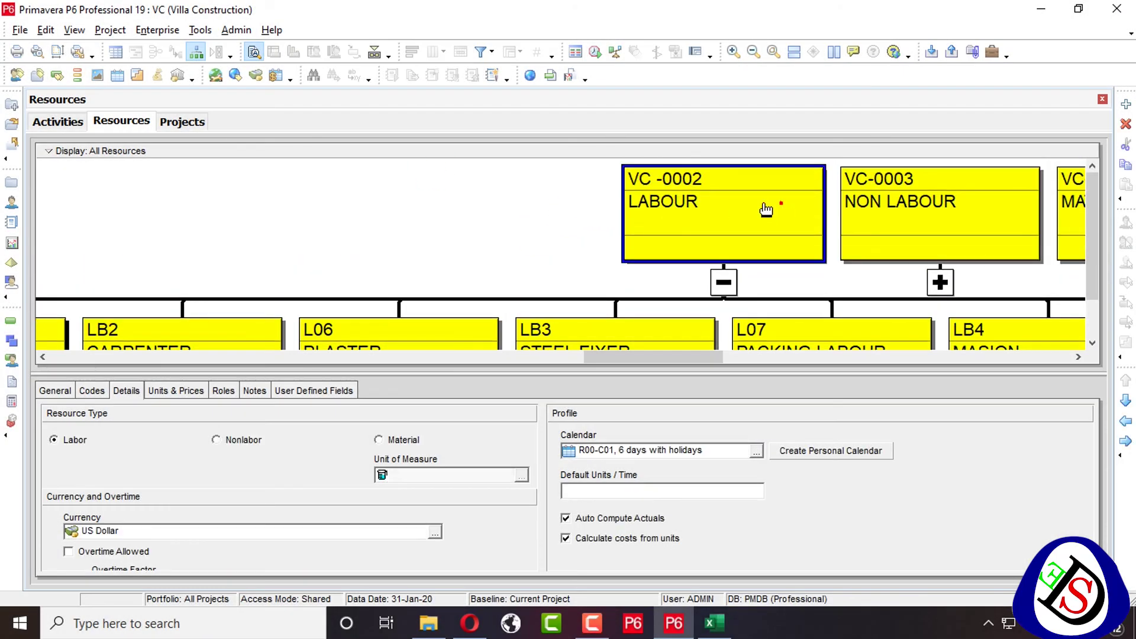
{"action": "right_click", "coordinate": [87, 154]}
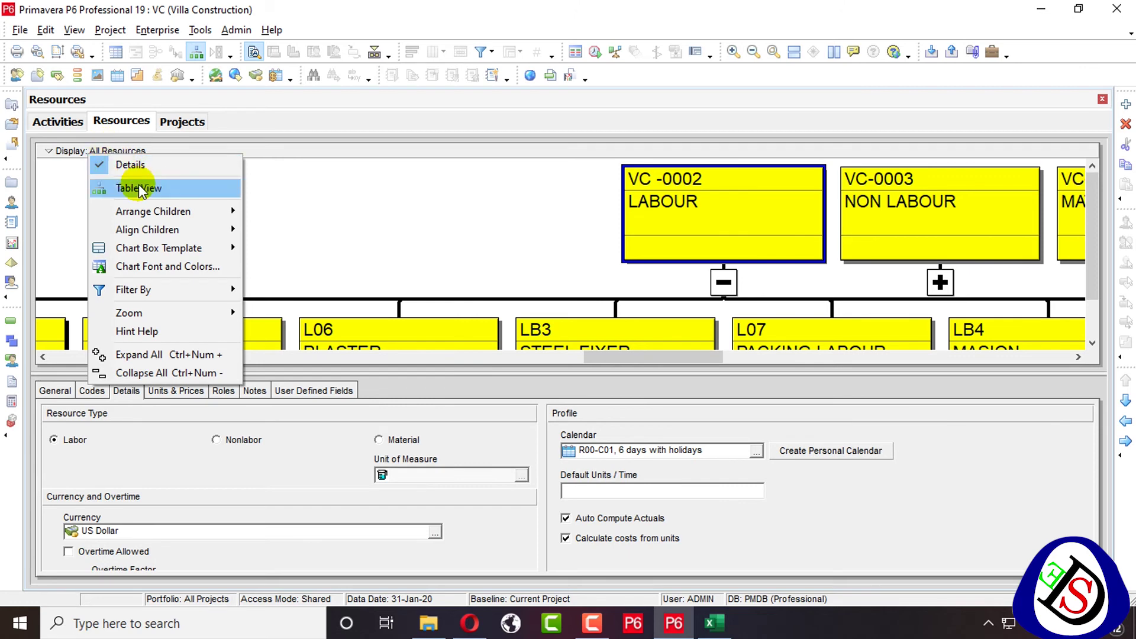
{"action": "mouse_move", "coordinate": [178, 214]}
{"action": "left_click", "coordinate": [327, 230]}
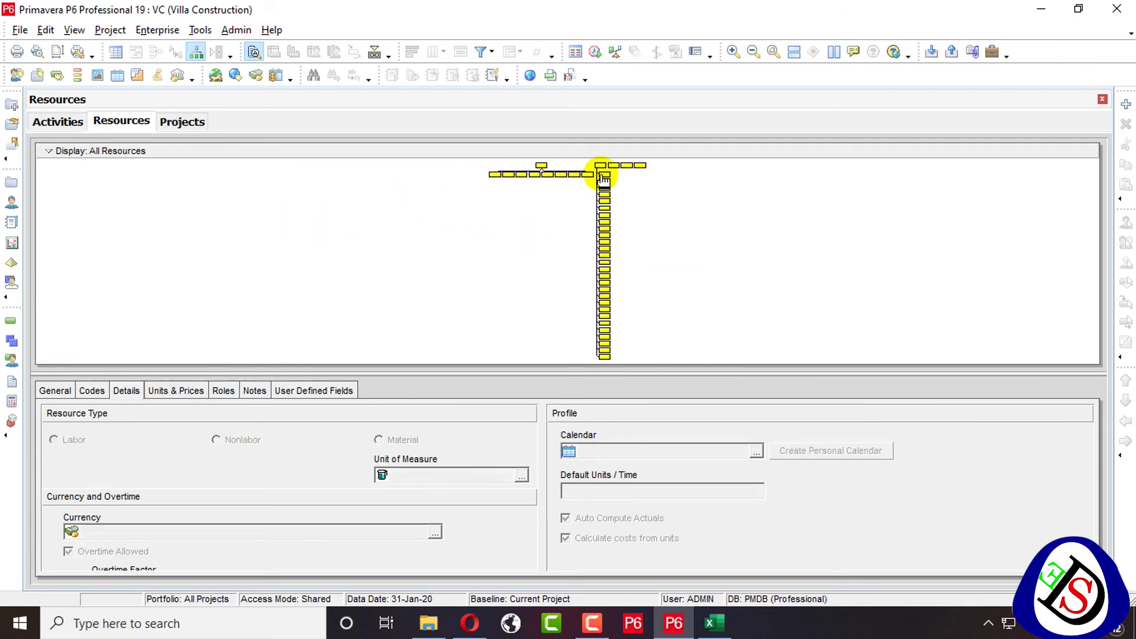
Arrange the children of the MANAGMENT STAFF box vertically in the resource chart
{"action": "left_click", "coordinate": [540, 167]}
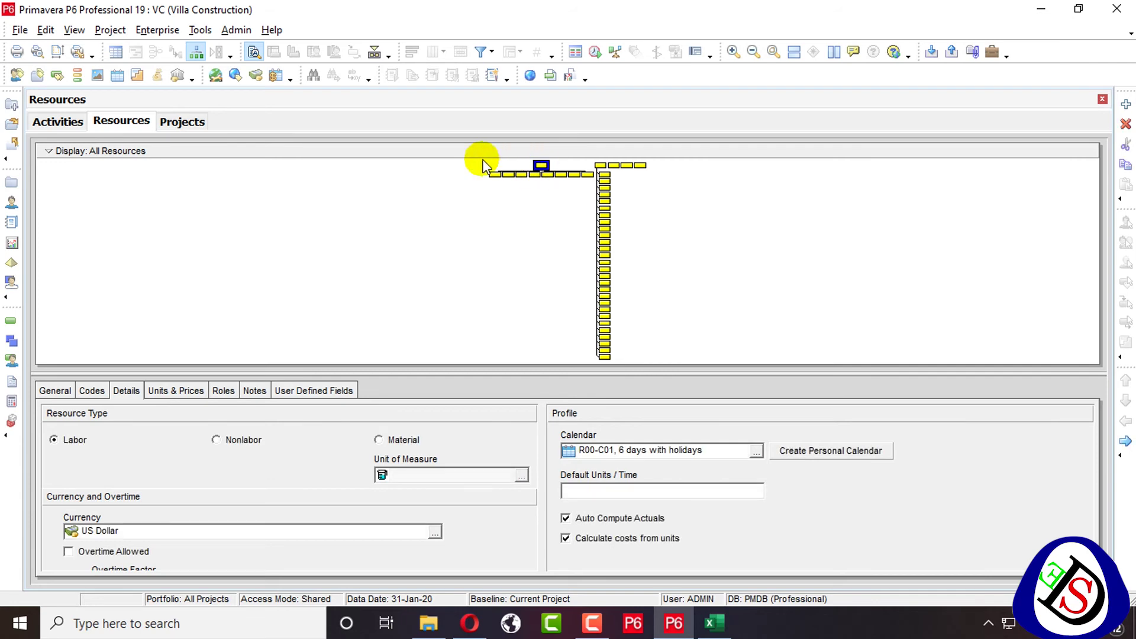
{"action": "right_click", "coordinate": [265, 152]}
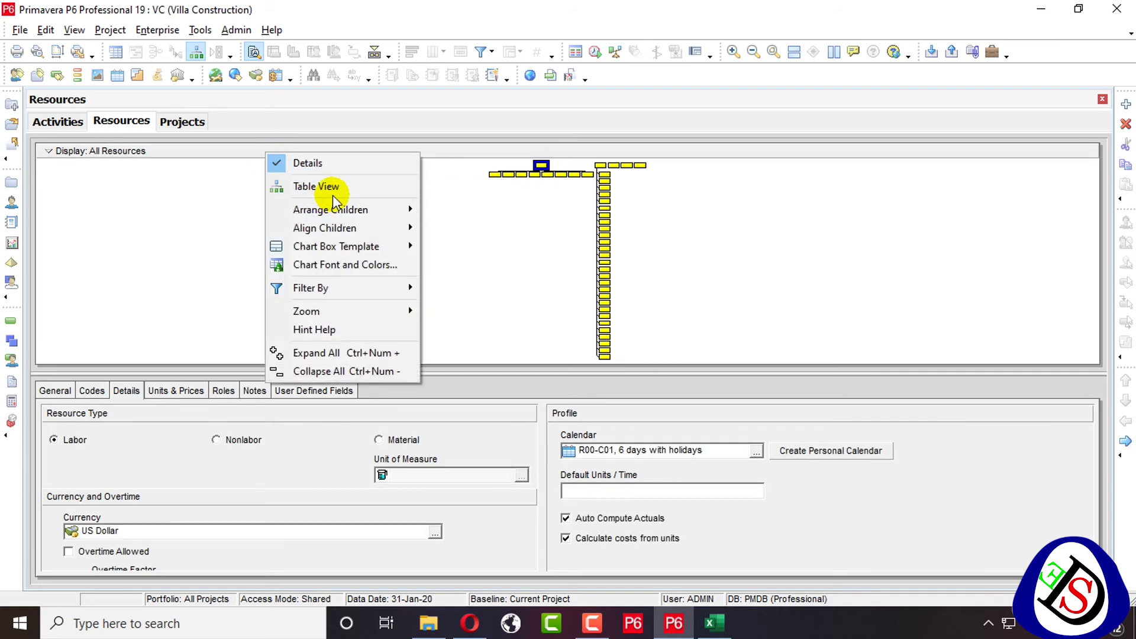
{"action": "mouse_move", "coordinate": [355, 209]}
{"action": "left_click", "coordinate": [455, 222]}
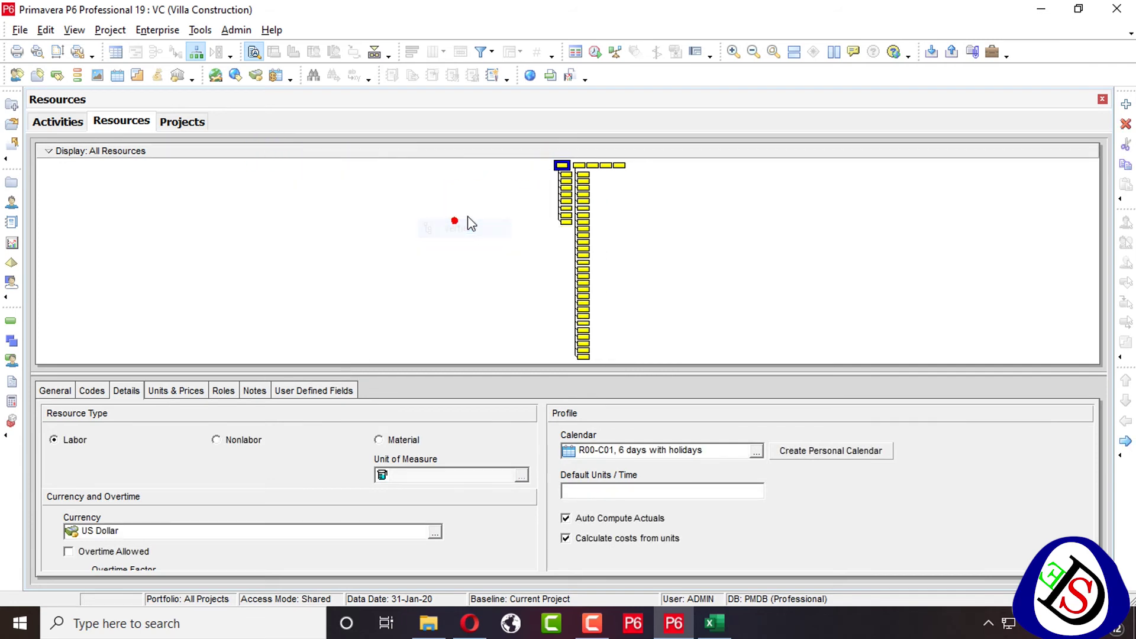
Arrange the children of the NON LABOUR box vertically in the resource chart and expand that group
{"action": "left_click", "coordinate": [732, 52]}
{"action": "left_click", "coordinate": [569, 186]}
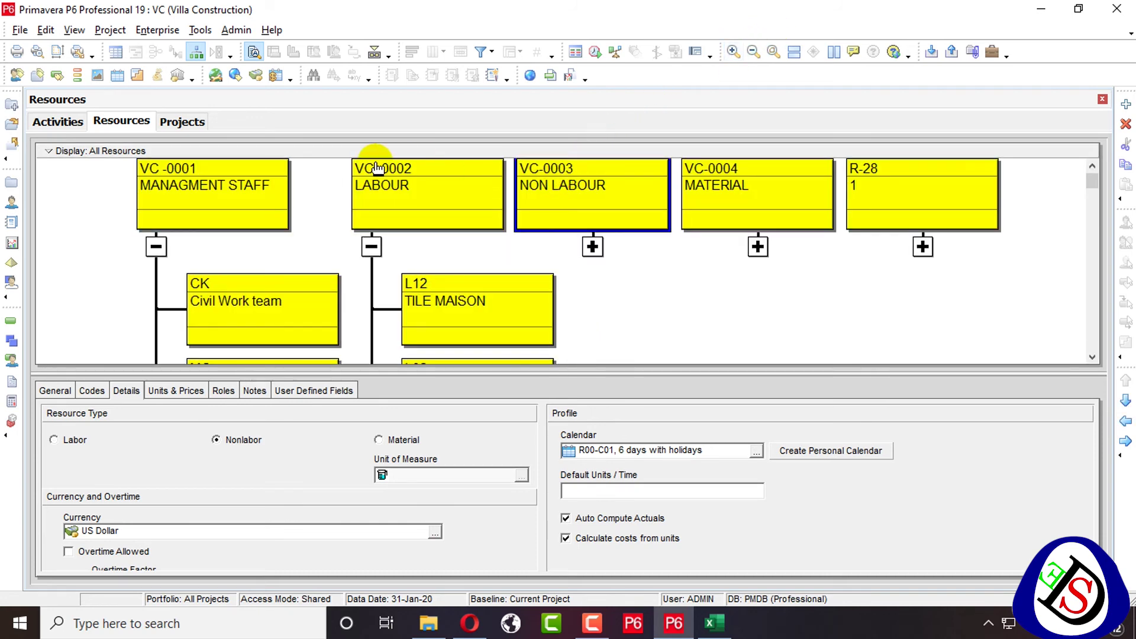
{"action": "right_click", "coordinate": [385, 145]}
{"action": "mouse_move", "coordinate": [474, 206]}
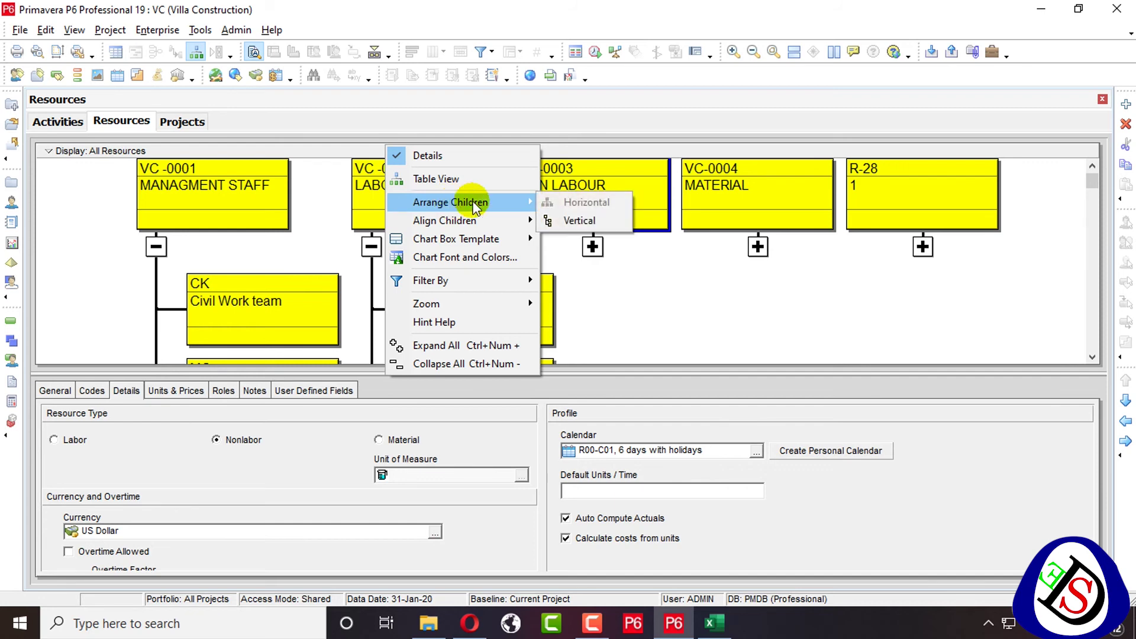
{"action": "left_click", "coordinate": [581, 219]}
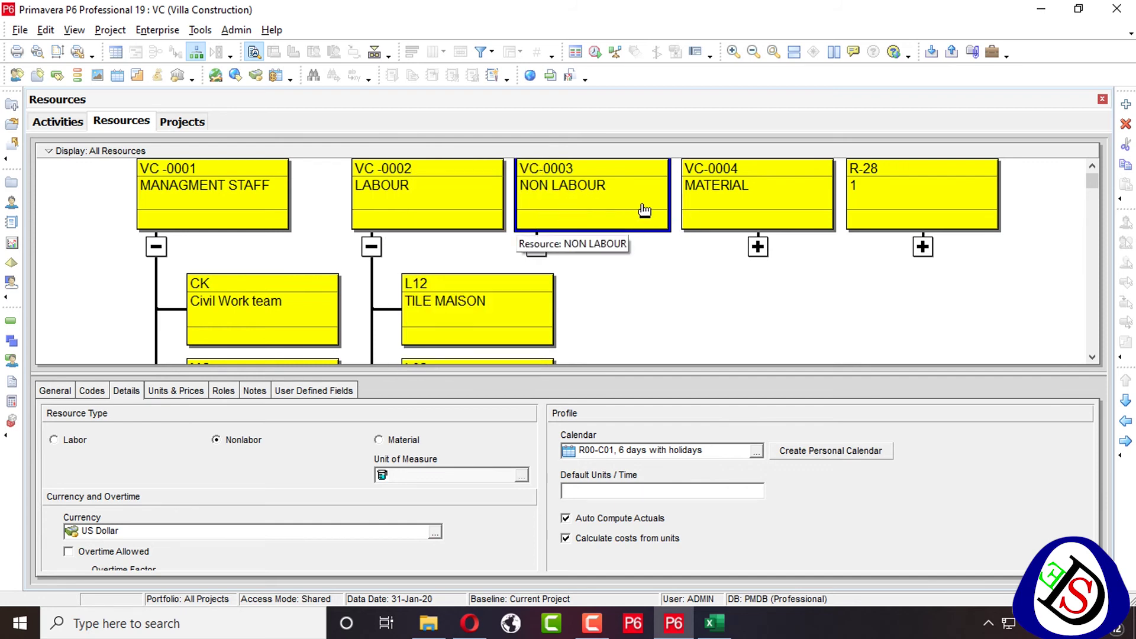
{"action": "left_click", "coordinate": [537, 247]}
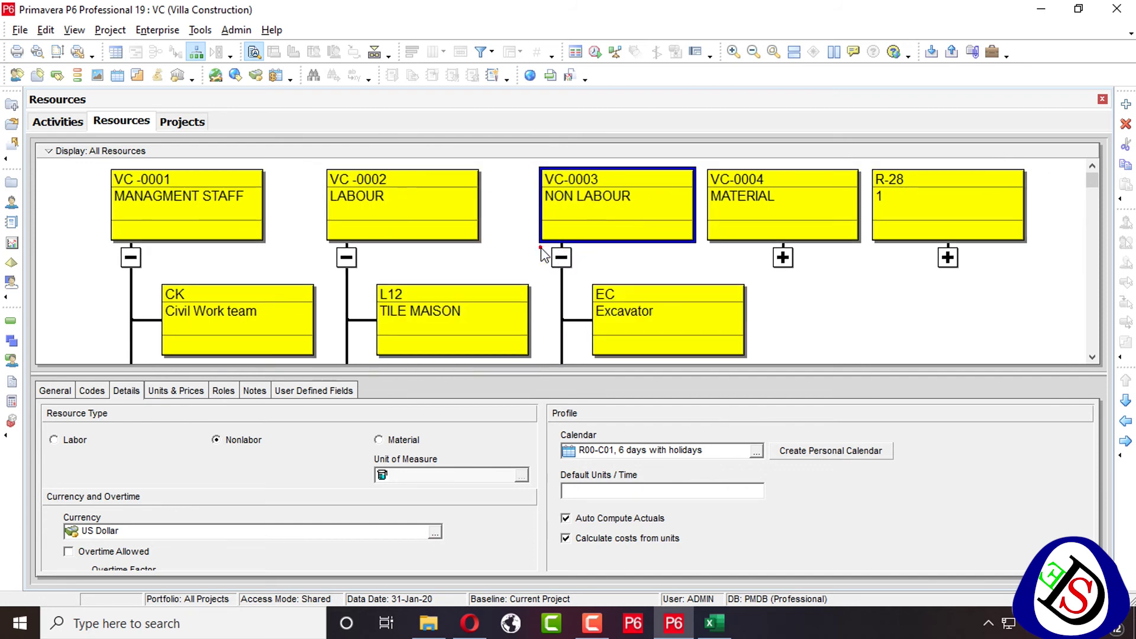
Arrange the children of the MATERIAL box vertically in the resource chart and expand that group
{"action": "left_click", "coordinate": [765, 219]}
{"action": "right_click", "coordinate": [763, 213]}
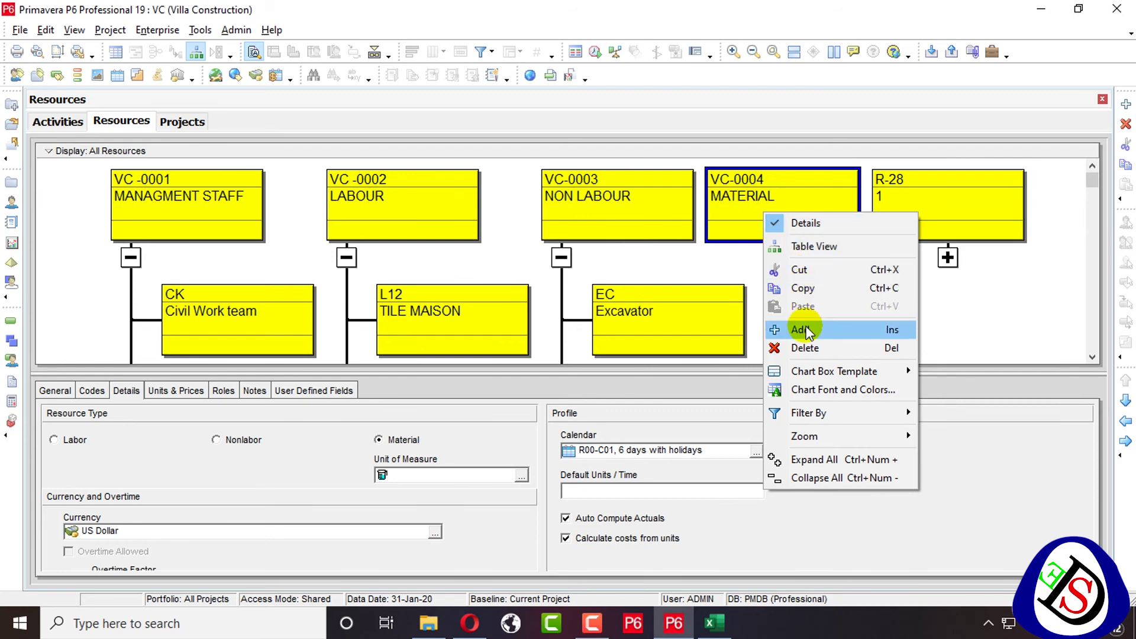
{"action": "right_click", "coordinate": [266, 151]}
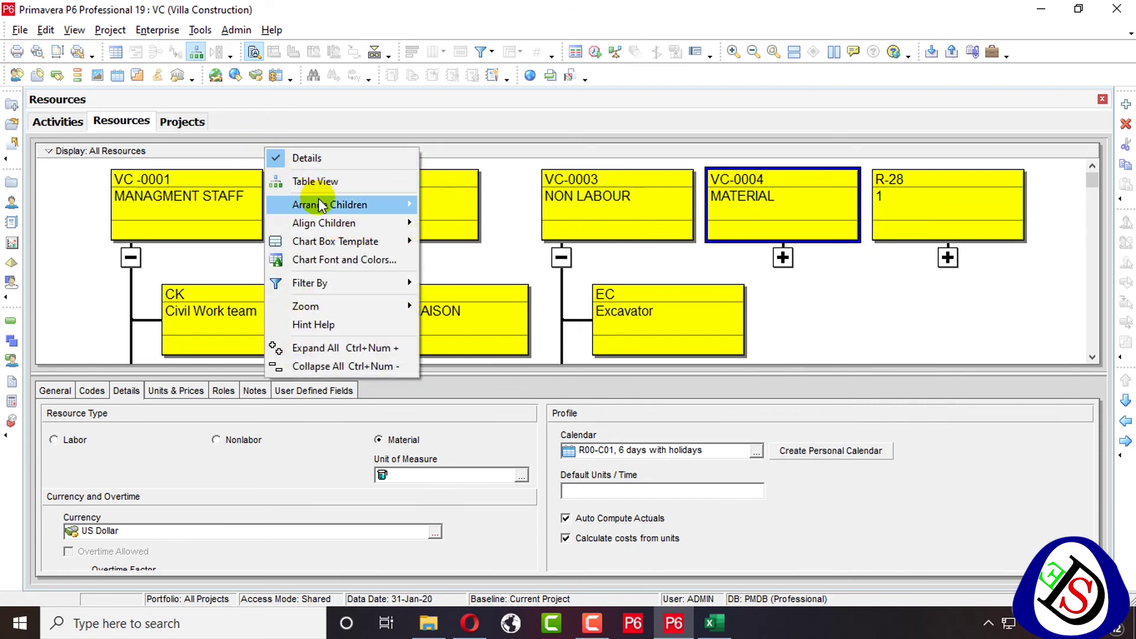
{"action": "mouse_move", "coordinate": [322, 206]}
{"action": "left_click", "coordinate": [453, 224]}
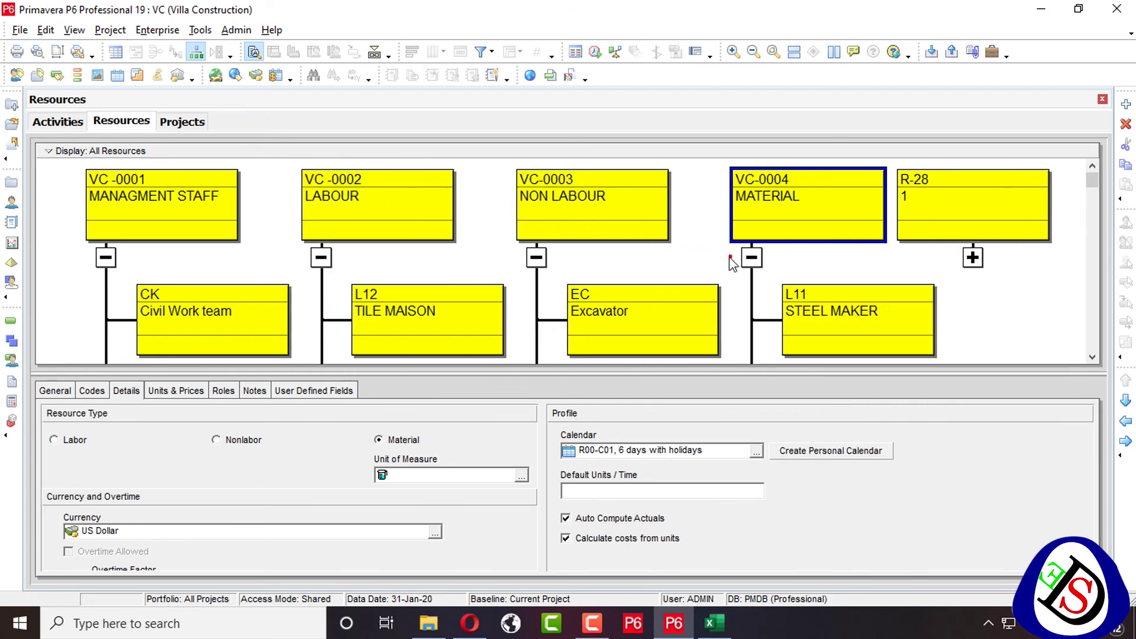
Align the children of the MATERIAL box to the left in the resource chart
{"action": "scroll", "coordinate": [686, 278], "scroll_direction": "down", "scroll_amount": 10}
{"action": "scroll", "coordinate": [686, 278], "scroll_direction": "up", "scroll_amount": 10}
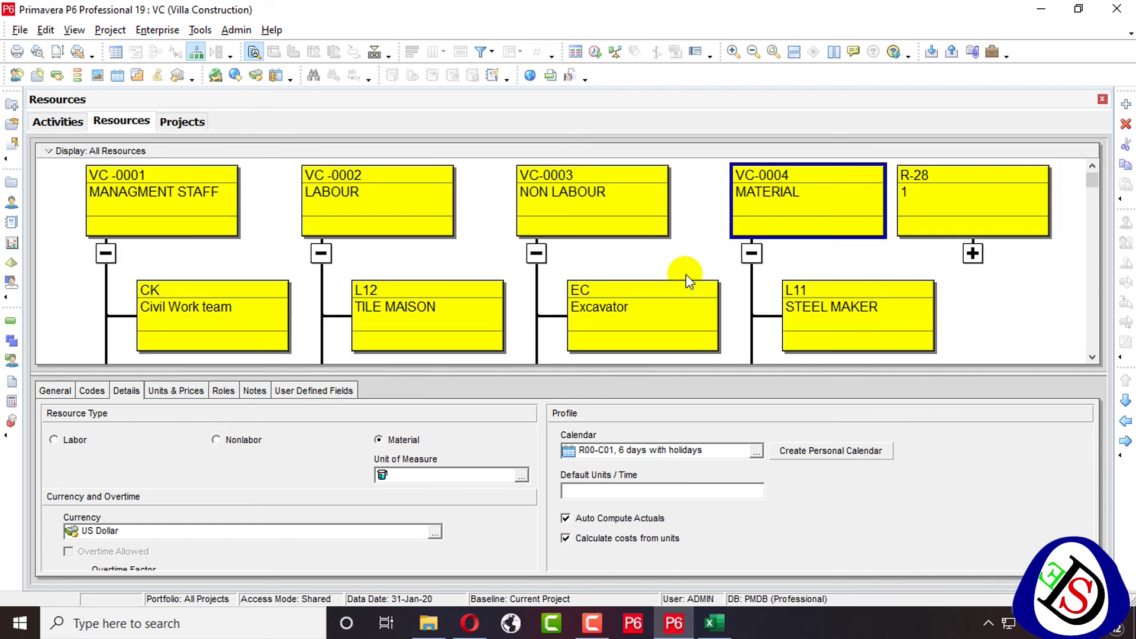
{"action": "scroll", "coordinate": [686, 275], "scroll_direction": "down", "scroll_amount": 1}
{"action": "right_click", "coordinate": [399, 173]}
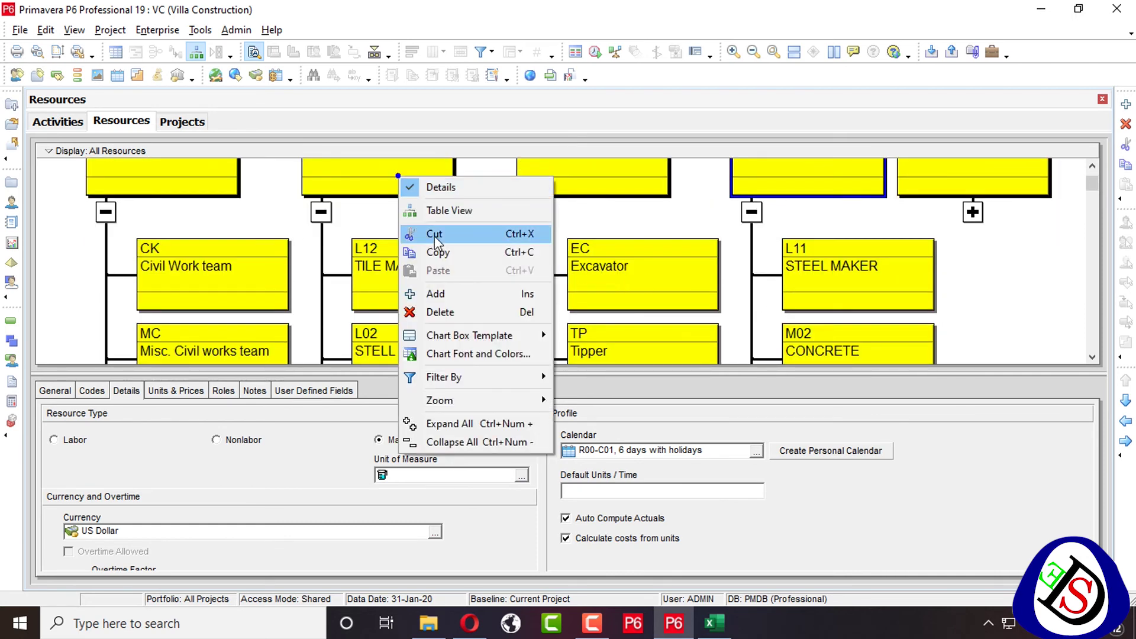
{"action": "right_click", "coordinate": [388, 145]}
{"action": "mouse_move", "coordinate": [443, 217]}
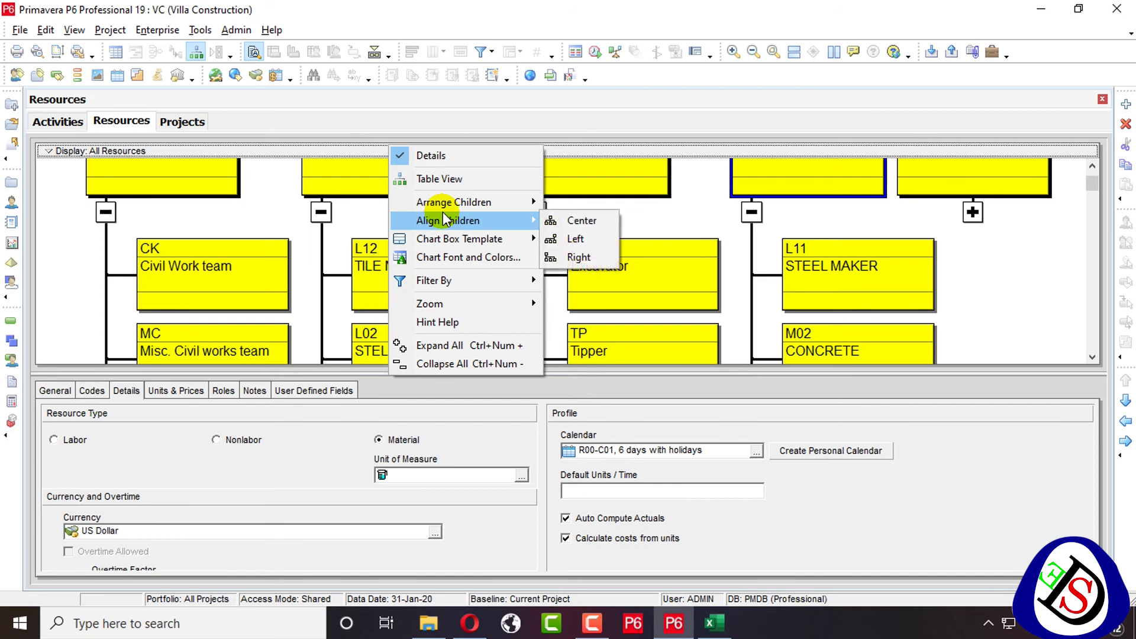
{"action": "left_click", "coordinate": [606, 241]}
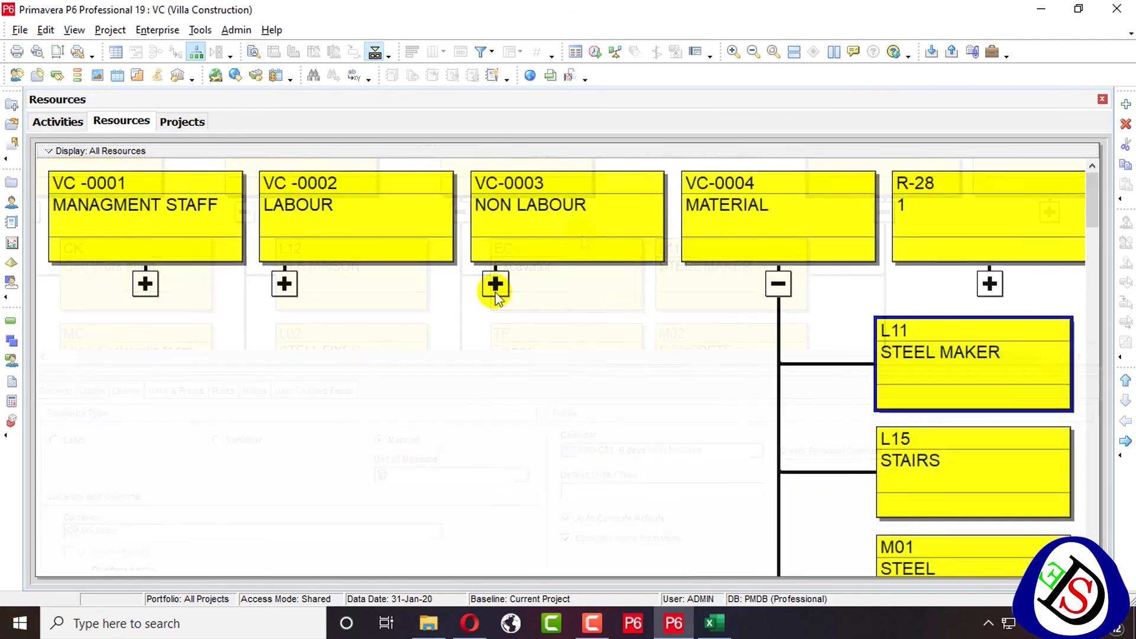
Expand the NON LABOUR, LABOUR and MANAGMENT STAFF groups in the resource chart
{"action": "left_click", "coordinate": [495, 287]}
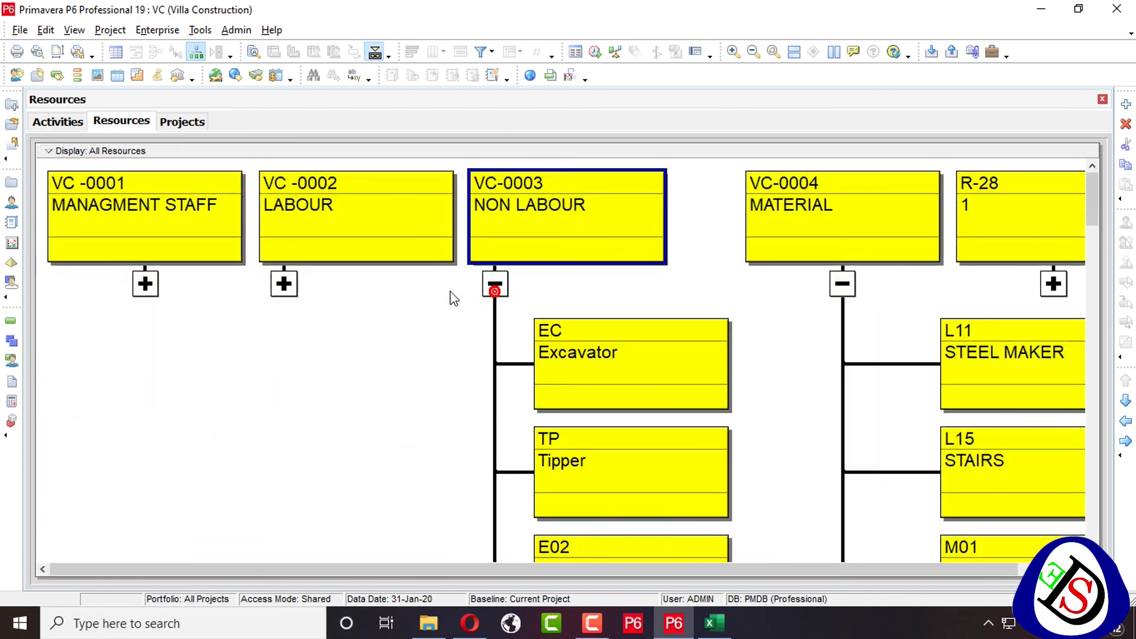
{"action": "left_click", "coordinate": [284, 283]}
{"action": "left_click", "coordinate": [145, 284]}
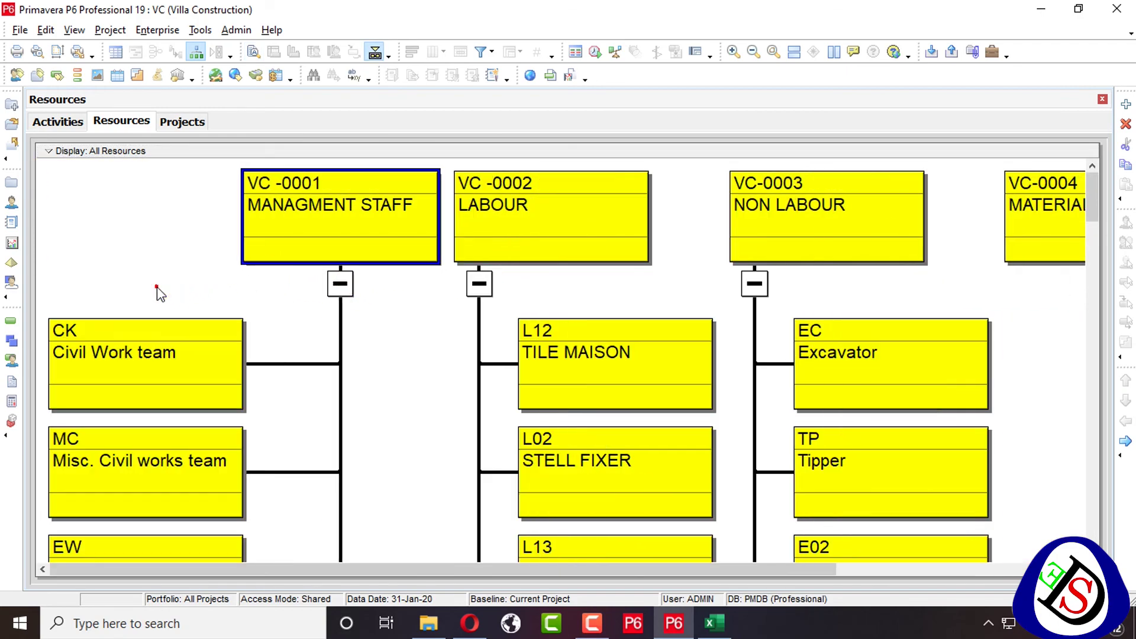
Examine the expanded resource chart from the management and labour branches across to the nonlabour and material branches
{"action": "scroll", "coordinate": [355, 349], "scroll_direction": "down", "scroll_amount": 8}
{"action": "scroll", "coordinate": [358, 349], "scroll_direction": "down", "scroll_amount": 10}
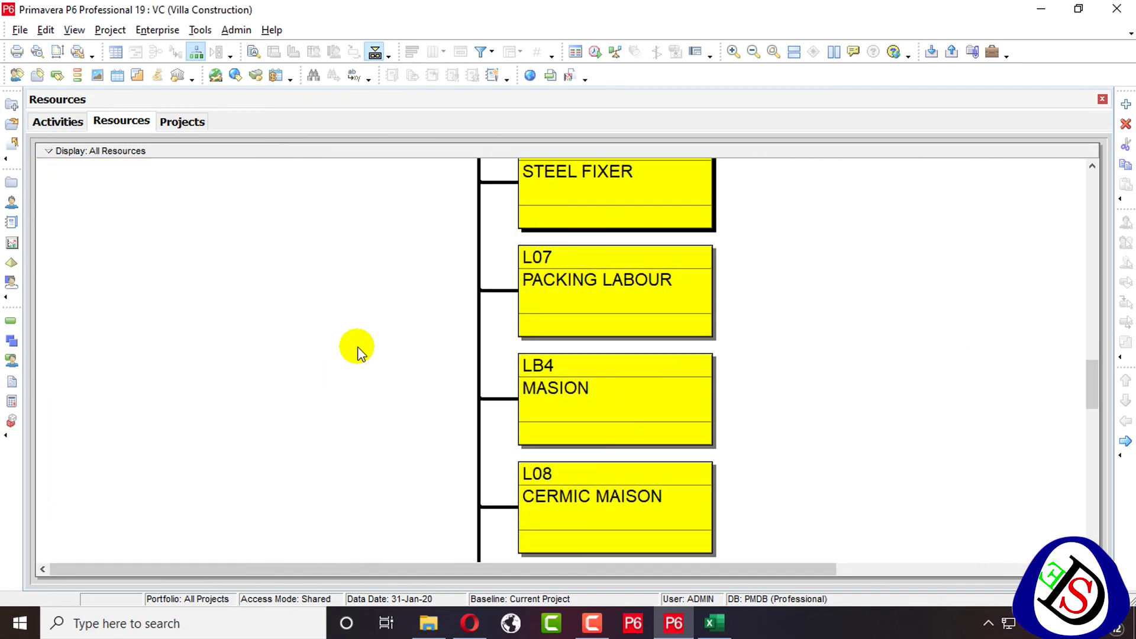
{"action": "scroll", "coordinate": [358, 349], "scroll_direction": "up", "scroll_amount": 4}
{"action": "scroll", "coordinate": [357, 349], "scroll_direction": "up", "scroll_amount": 14}
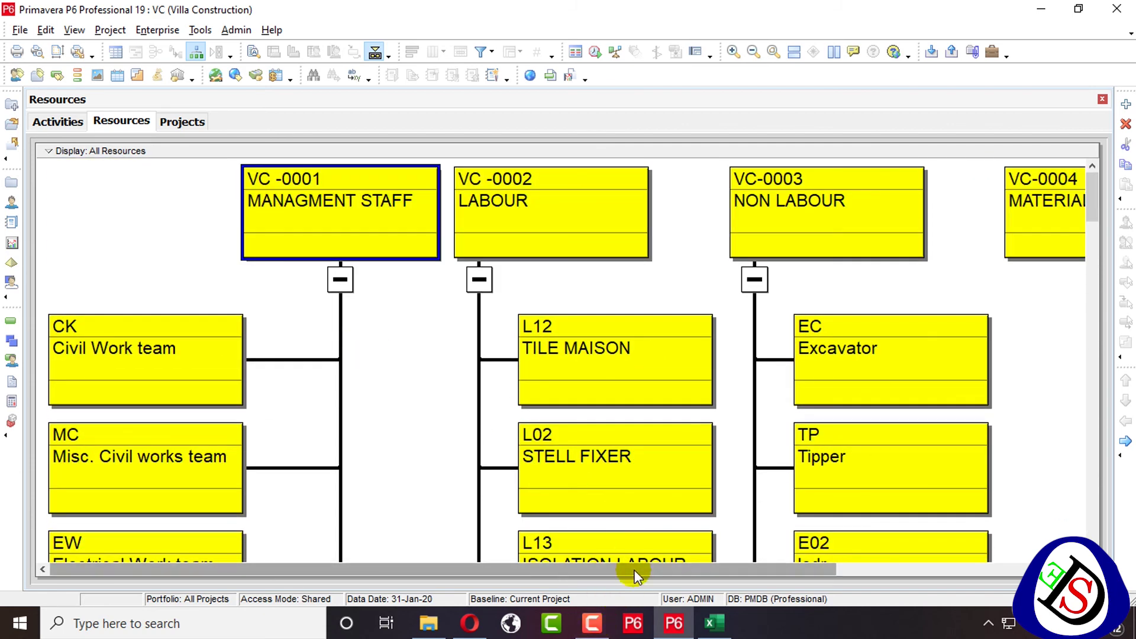
{"action": "left_click_drag", "start_coordinate": [634, 569], "coordinate": [911, 567]}
{"action": "scroll", "coordinate": [845, 455], "scroll_direction": "down", "scroll_amount": 10}
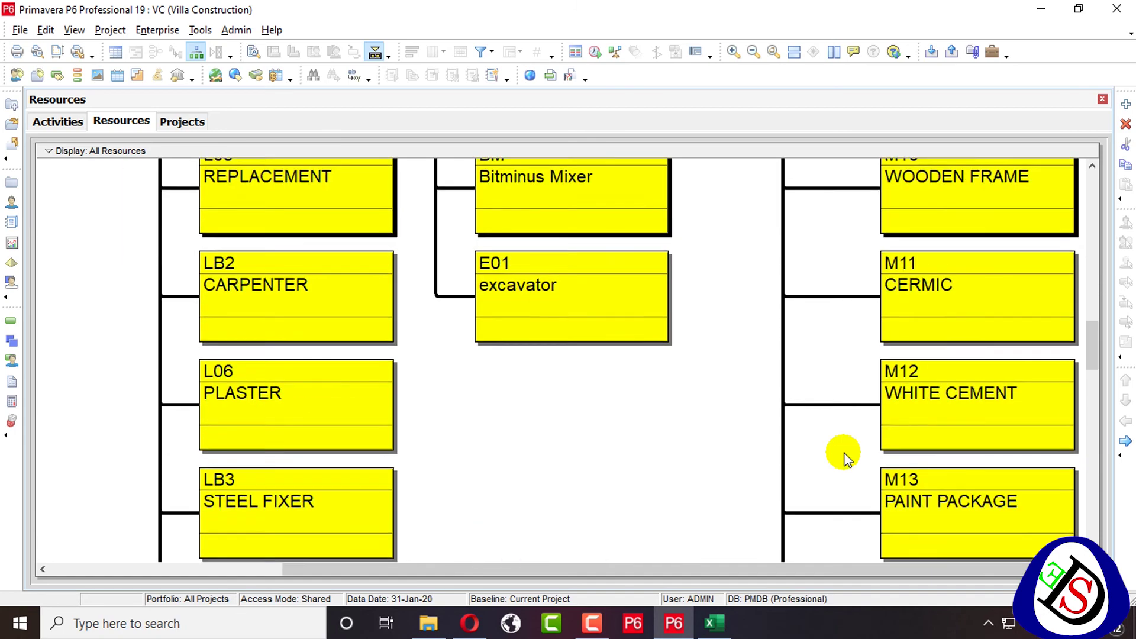
{"action": "scroll", "coordinate": [845, 454], "scroll_direction": "up", "scroll_amount": 4}
{"action": "scroll", "coordinate": [844, 452], "scroll_direction": "up", "scroll_amount": 7}
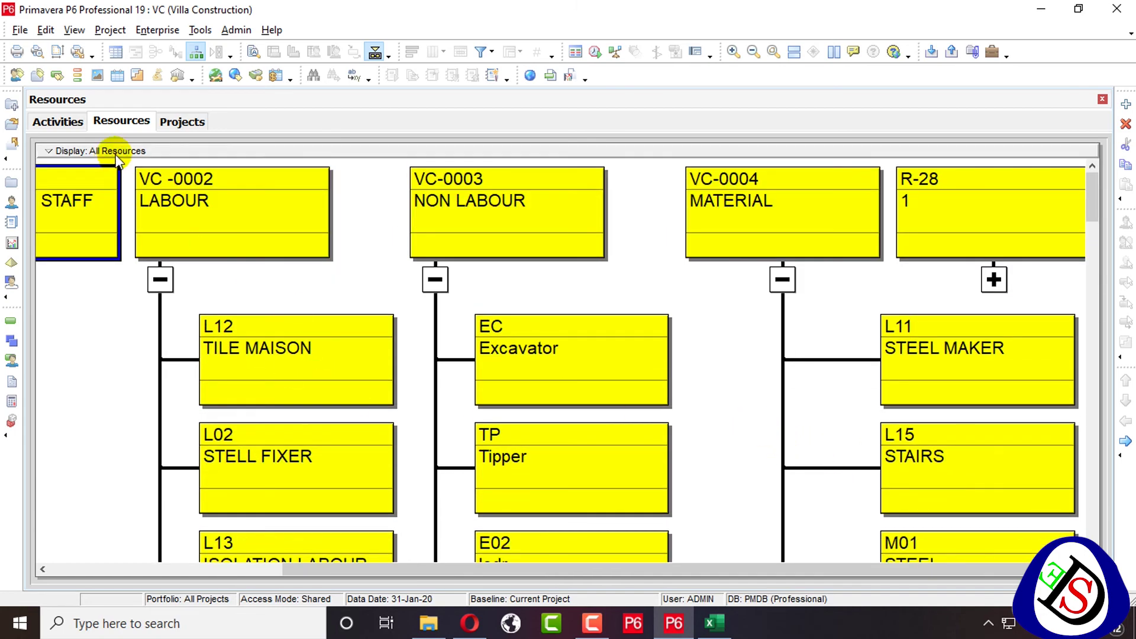
Display the resource details below the chart
{"action": "right_click", "coordinate": [157, 143]}
{"action": "left_click", "coordinate": [201, 156]}
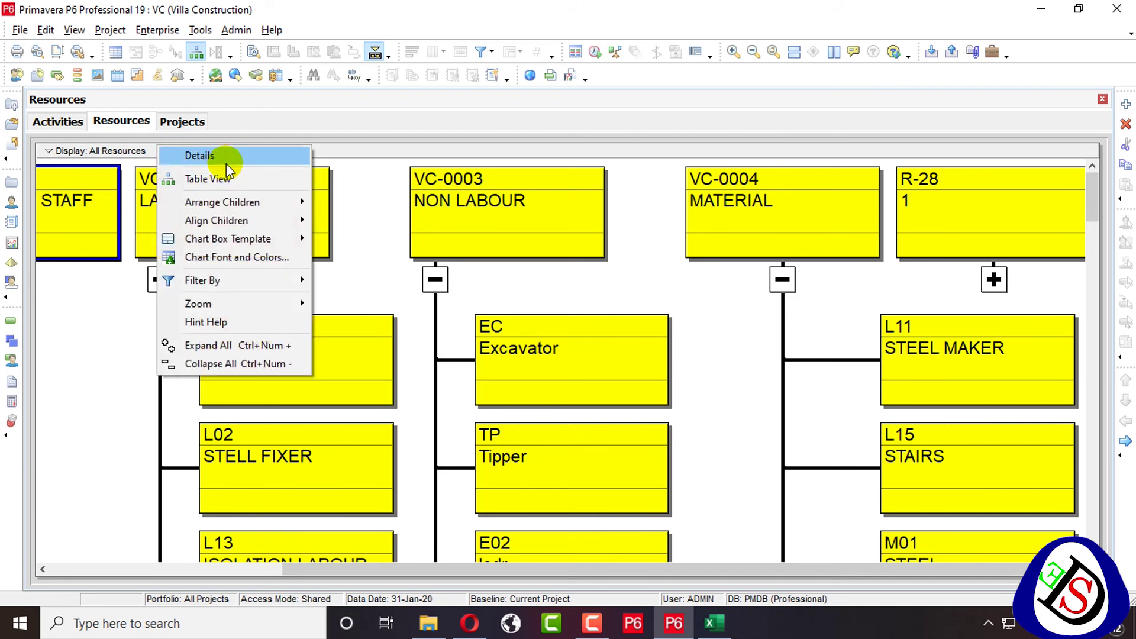
{"action": "left_click", "coordinate": [226, 162]}
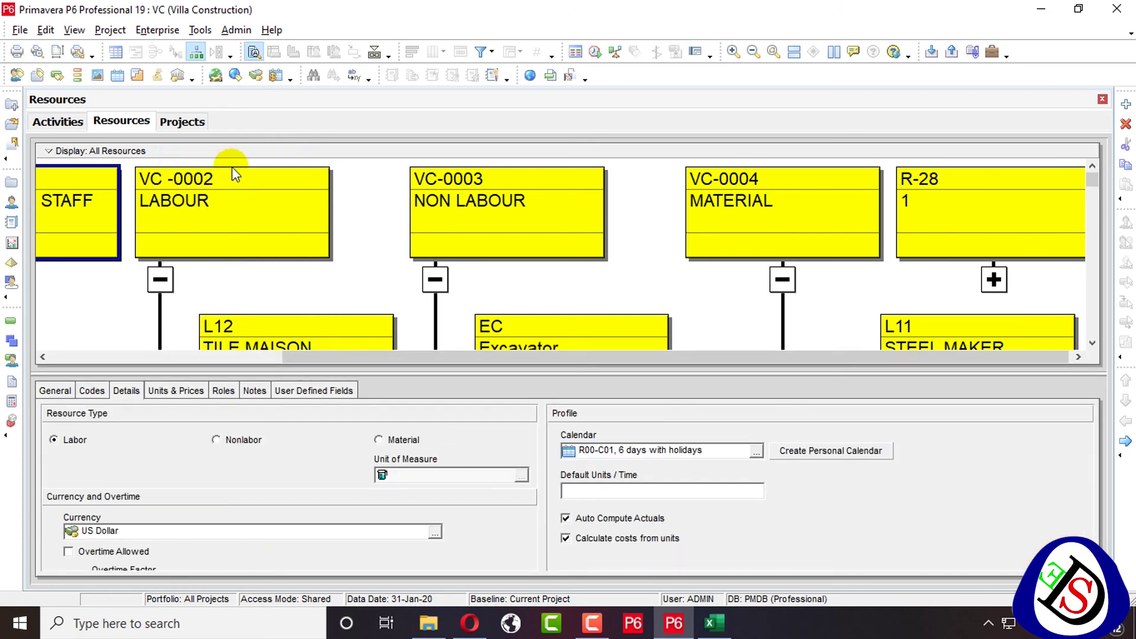
Hide the resource details below the chart and display them again
{"action": "left_click", "coordinate": [66, 155]}
{"action": "left_click", "coordinate": [118, 160]}
{"action": "left_click", "coordinate": [145, 154]}
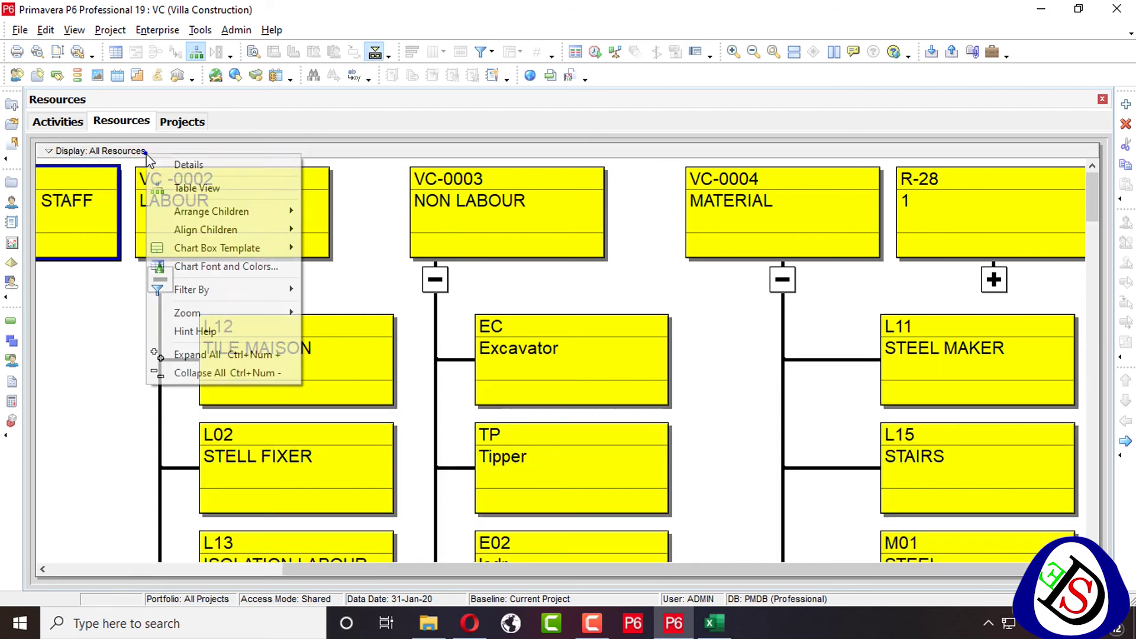
{"action": "left_click", "coordinate": [173, 161]}
{"action": "left_click", "coordinate": [148, 152]}
Switch the resources back to table view with the details displayed, and collapse all resource groups
{"action": "left_click", "coordinate": [202, 186]}
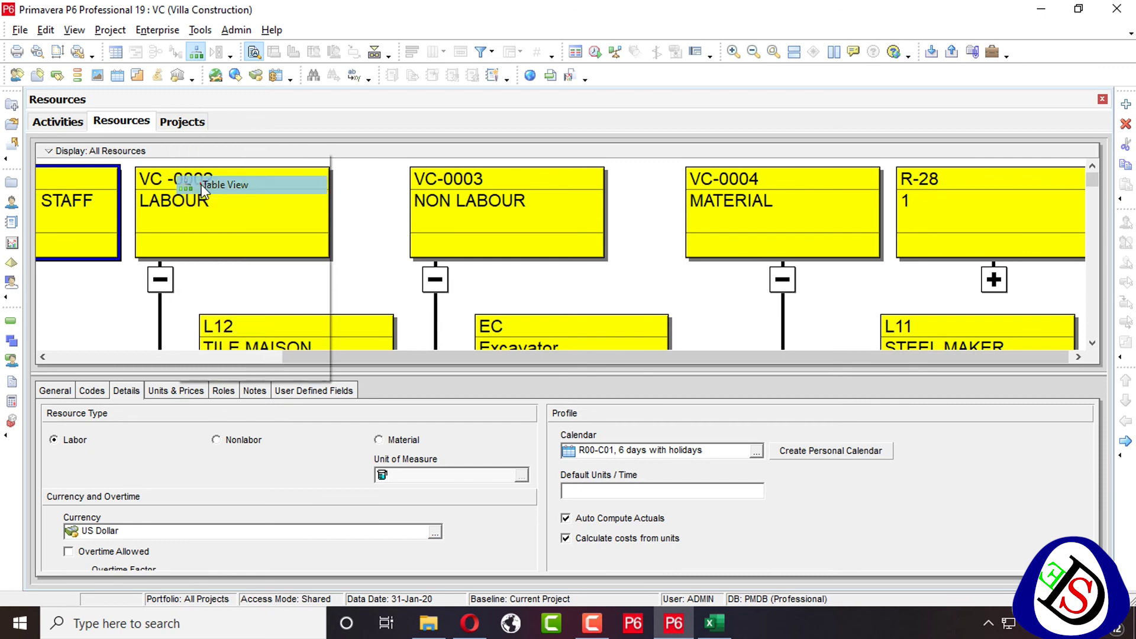
{"action": "left_click", "coordinate": [195, 158]}
{"action": "left_click", "coordinate": [227, 170]}
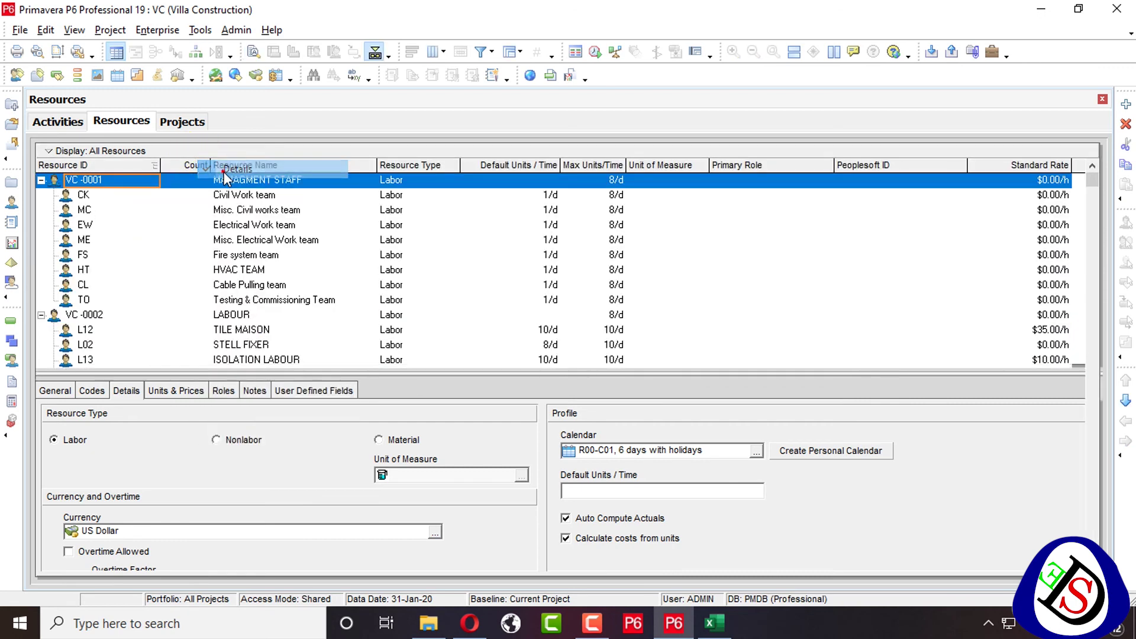
{"action": "right_click", "coordinate": [218, 157]}
{"action": "left_click", "coordinate": [239, 165]}
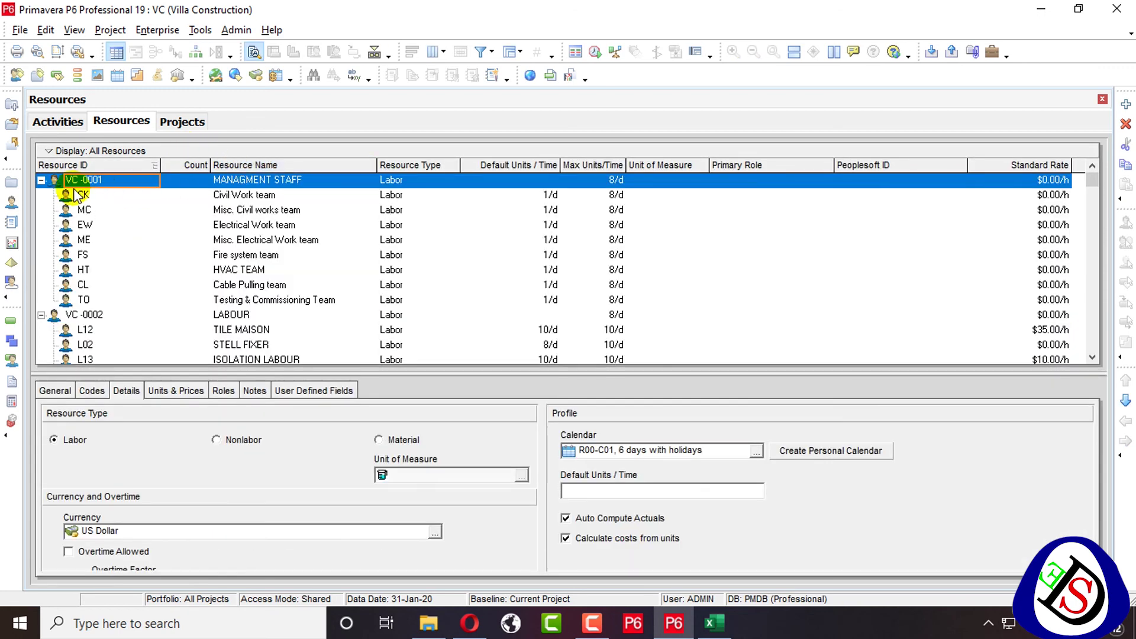
{"action": "right_click", "coordinate": [95, 188]}
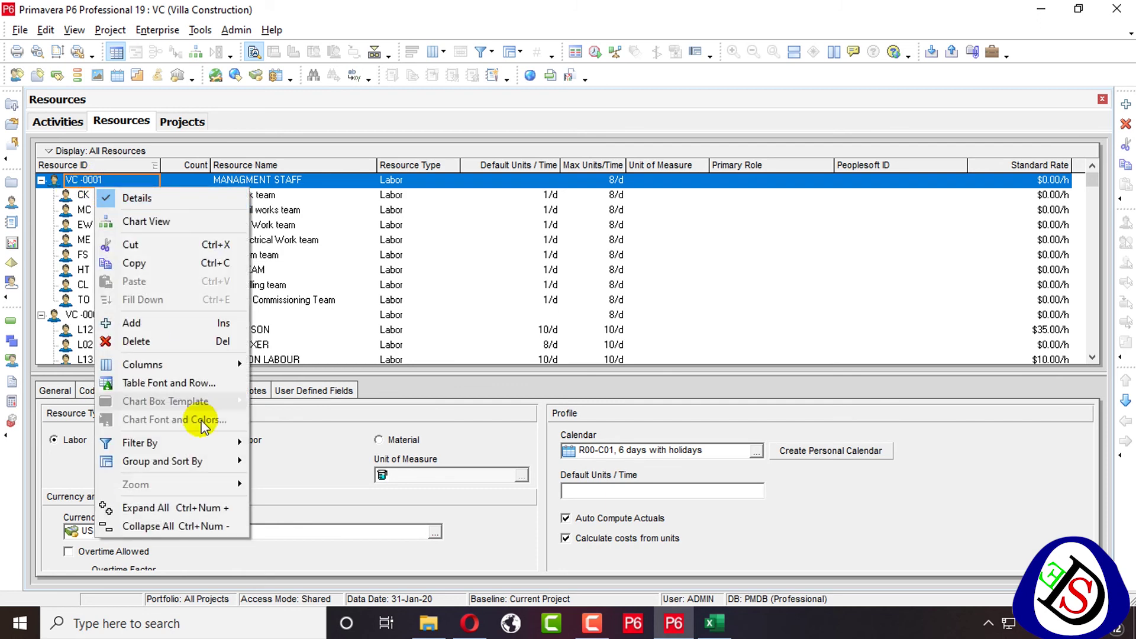
{"action": "left_click", "coordinate": [195, 524]}
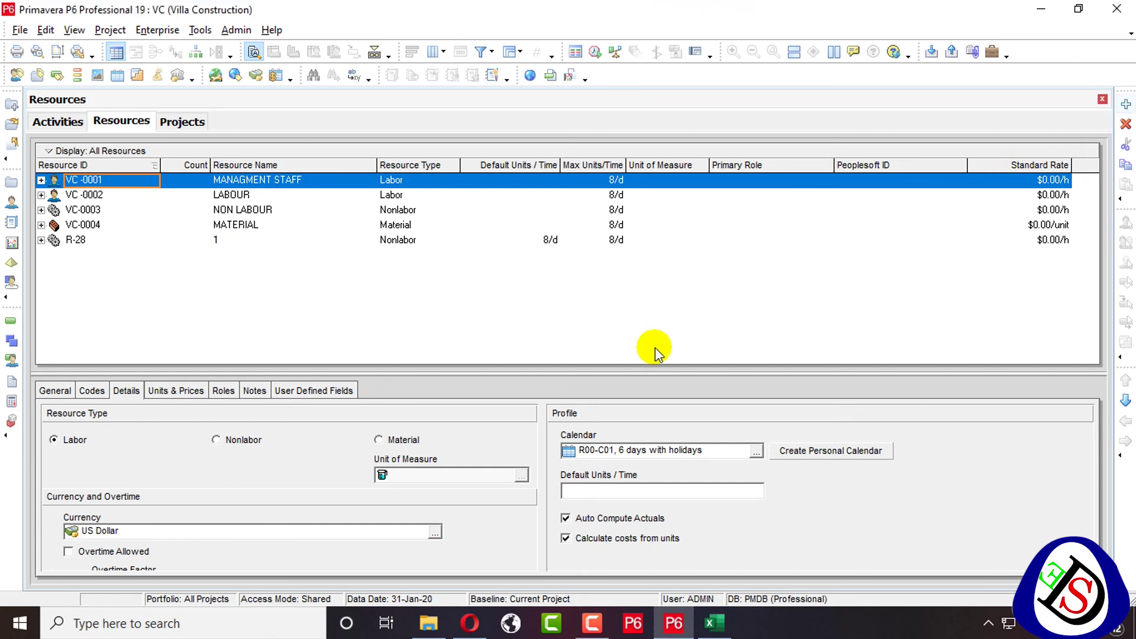
Open the user preferences and review the Assistance wizard options and the Resource Analysis settings
{"action": "left_click", "coordinate": [52, 391]}
{"action": "left_click", "coordinate": [74, 29]}
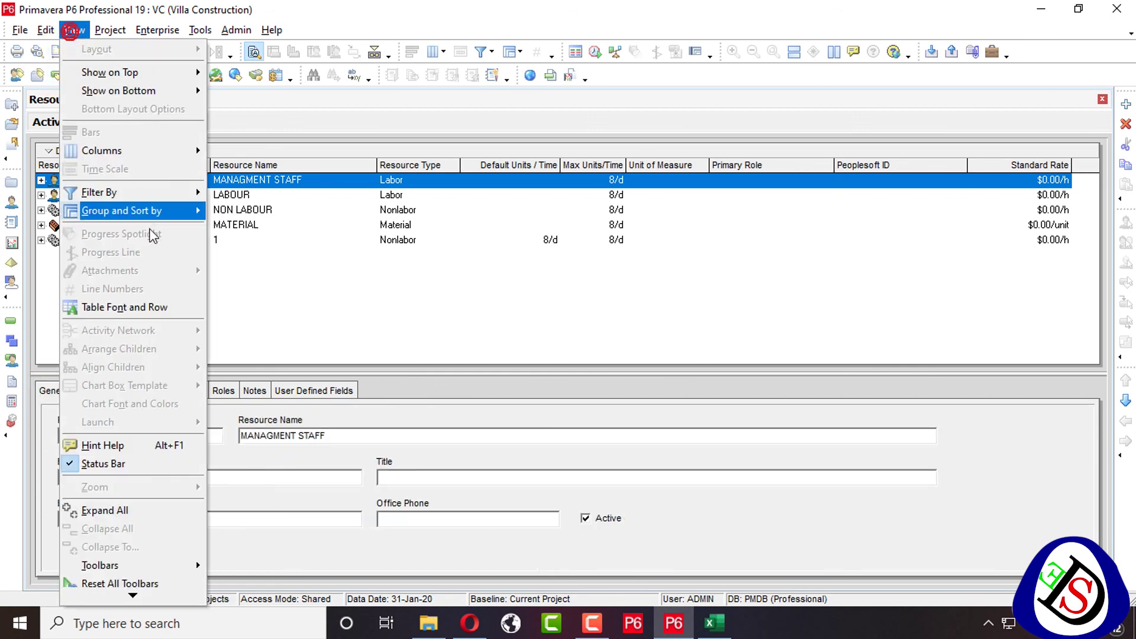
{"action": "mouse_move", "coordinate": [108, 31]}
{"action": "mouse_move", "coordinate": [73, 34]}
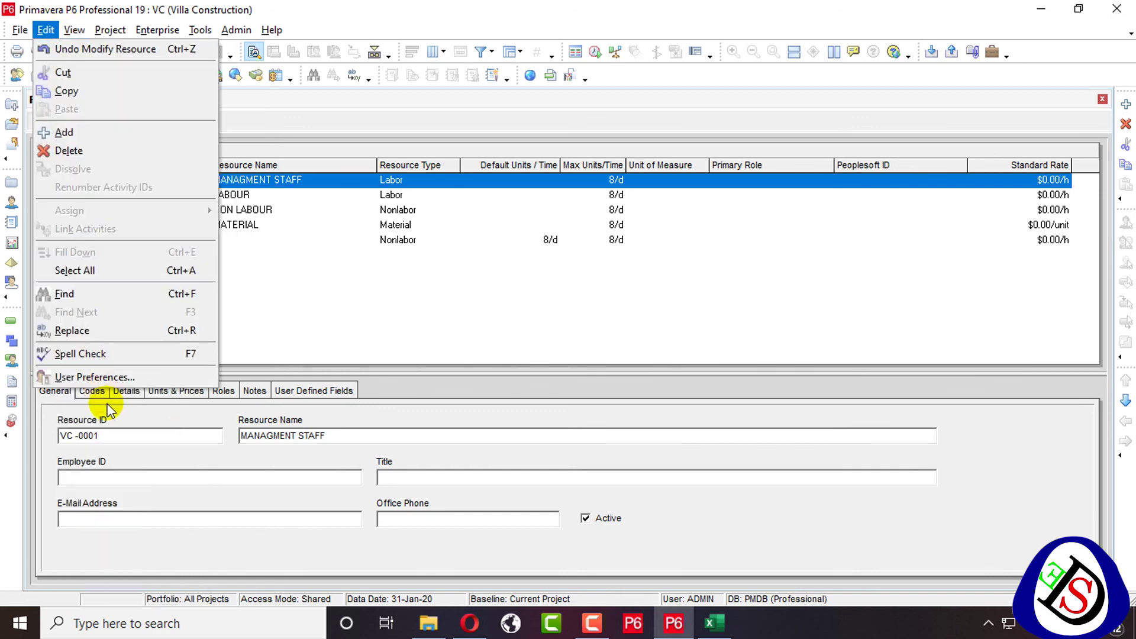
{"action": "left_click", "coordinate": [94, 377]}
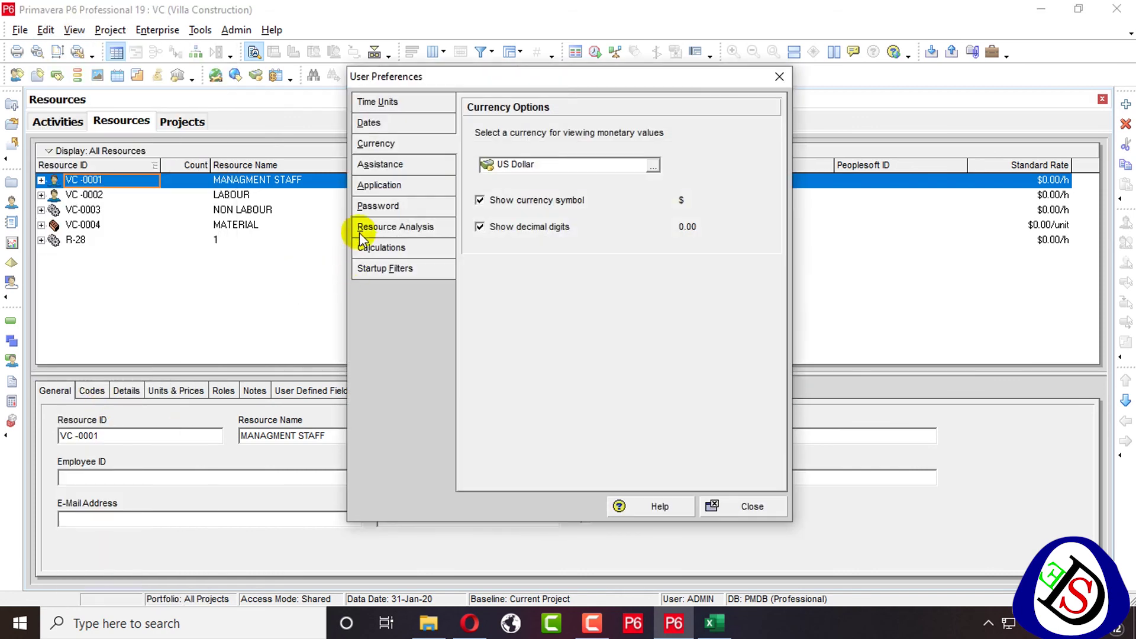
{"action": "left_click", "coordinate": [400, 165]}
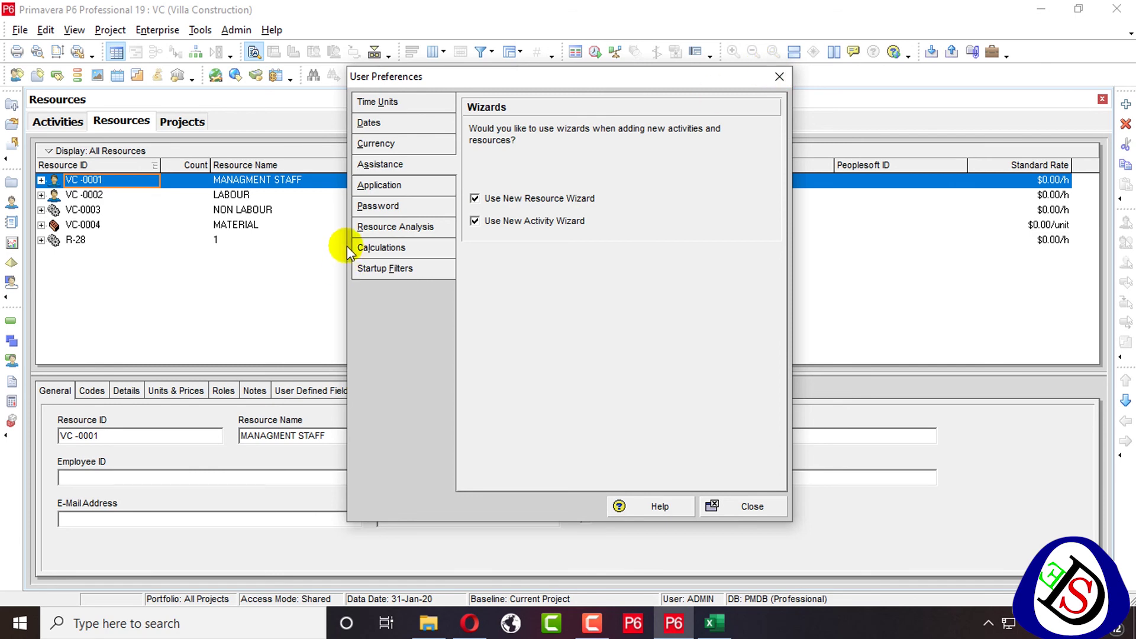
{"action": "left_click", "coordinate": [363, 232]}
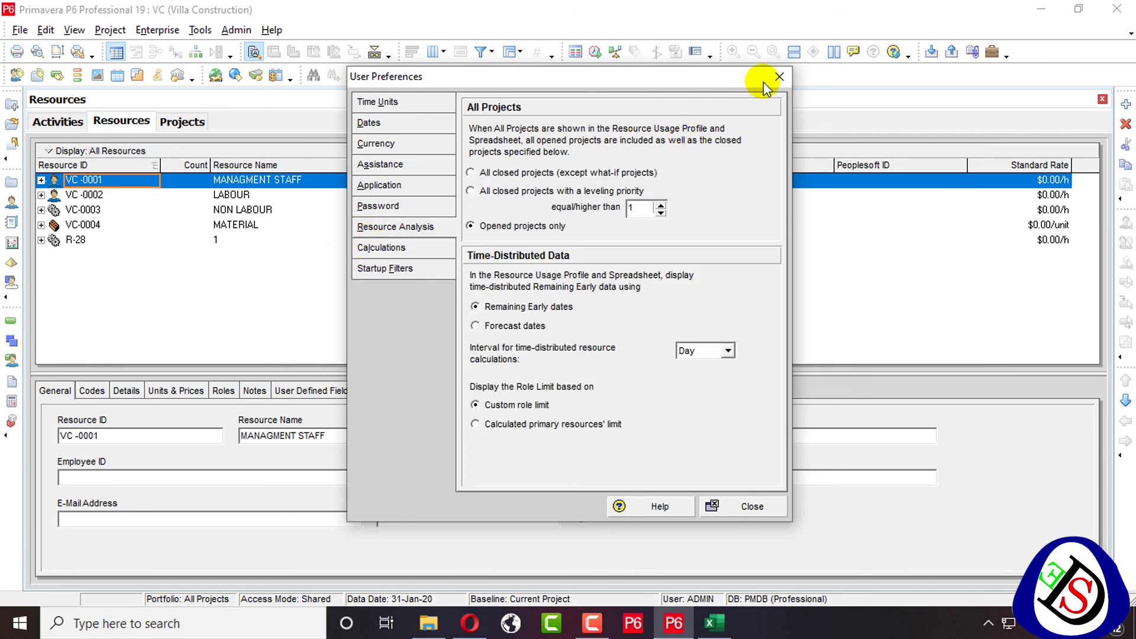